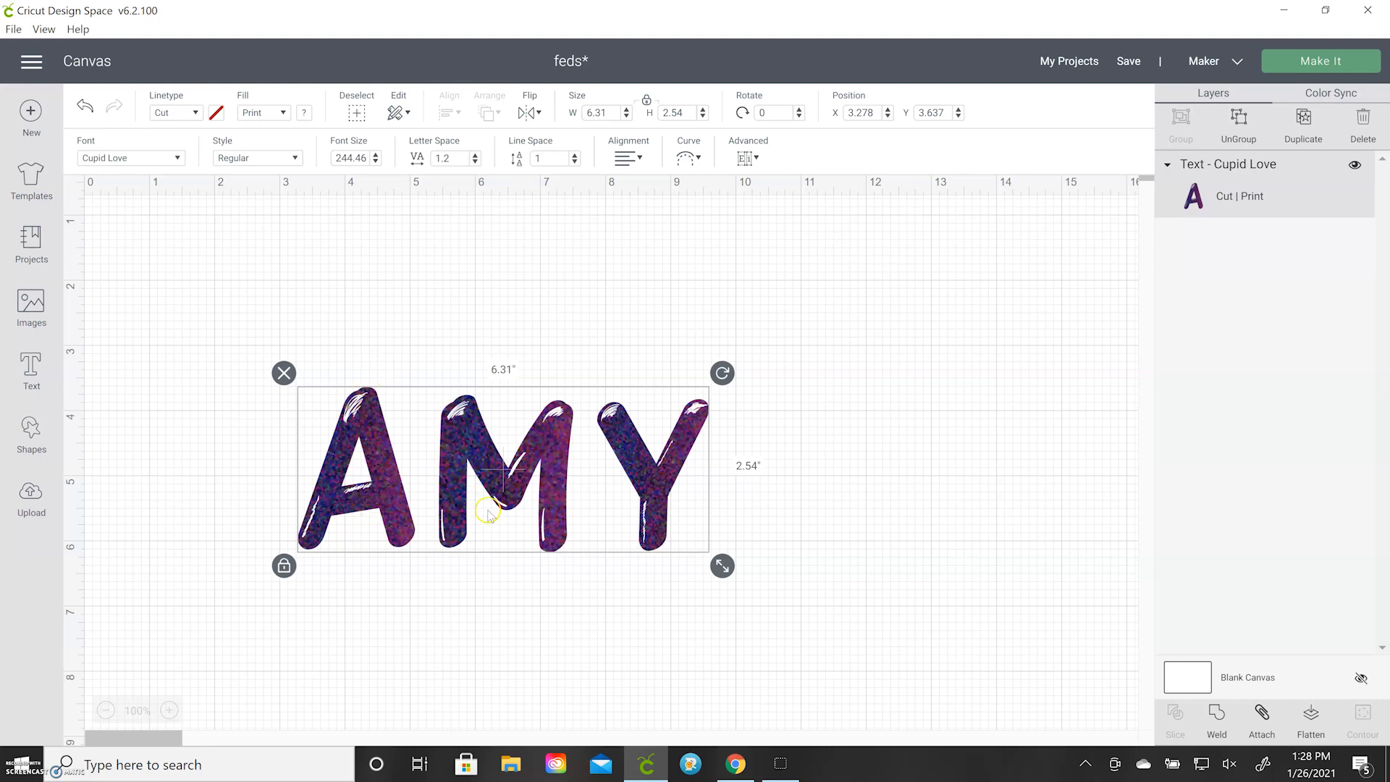
Move the patterned Cupid Love text down to the lower part of the canvas and deselect it
drag(450, 450, 442, 477)
click(473, 359)
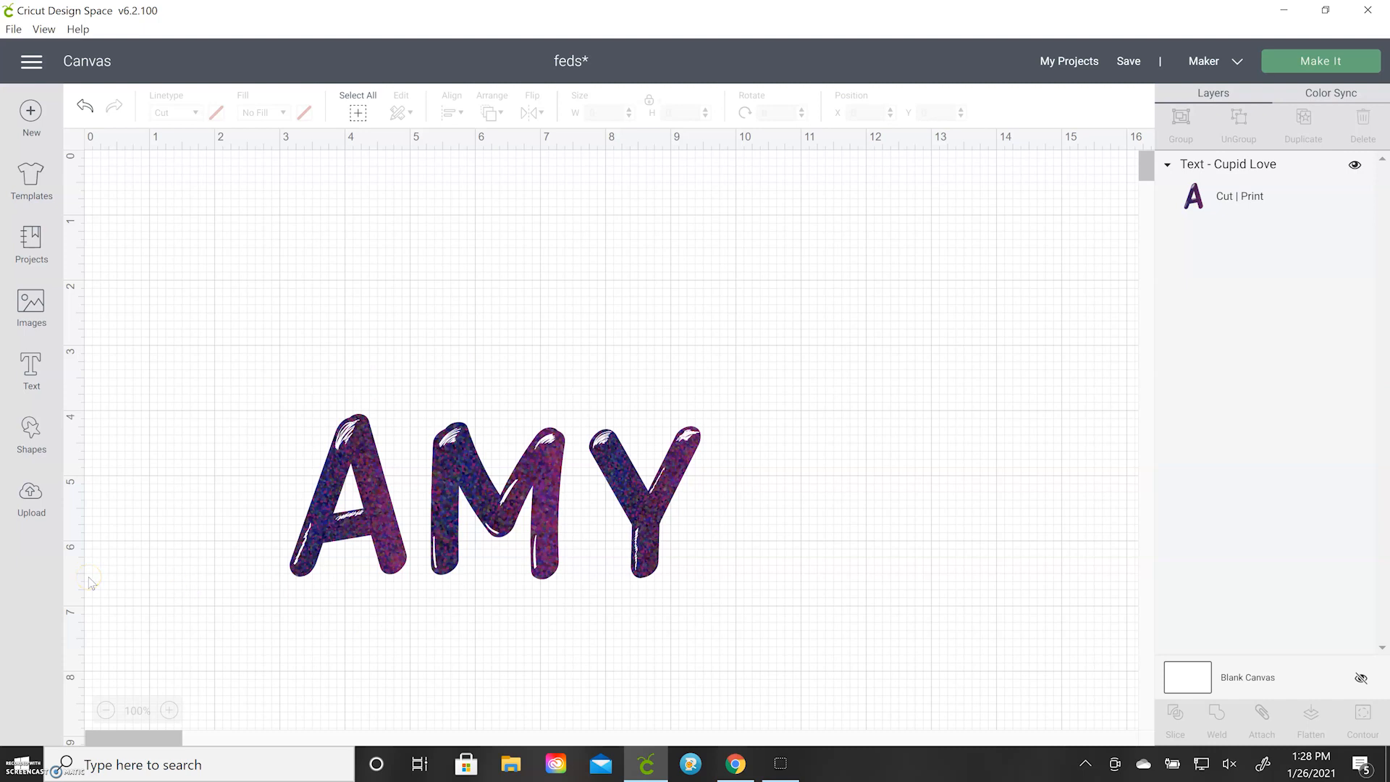
click(372, 505)
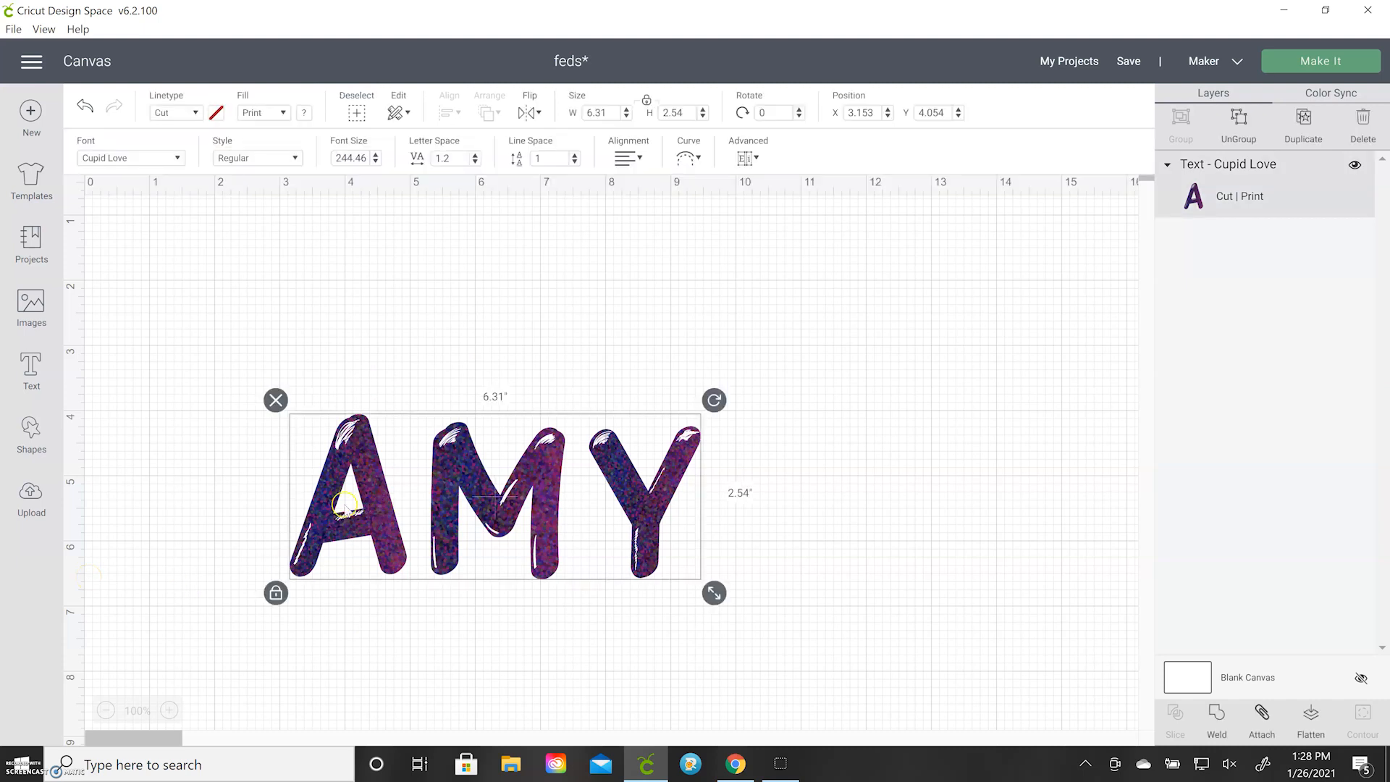
drag(405, 481, 335, 646)
click(329, 432)
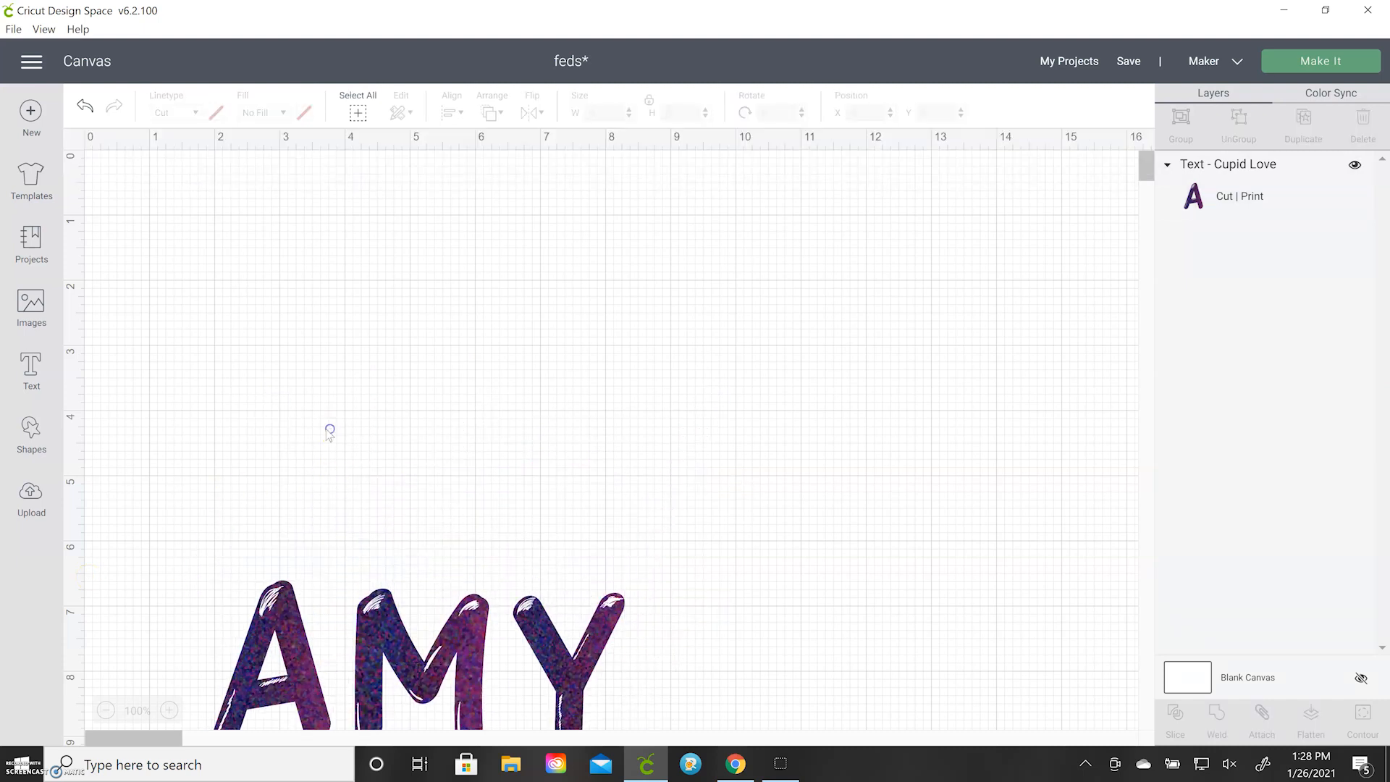
Search the image library for "heart"
click(44, 319)
click(603, 175)
text(heart)
key(Return)
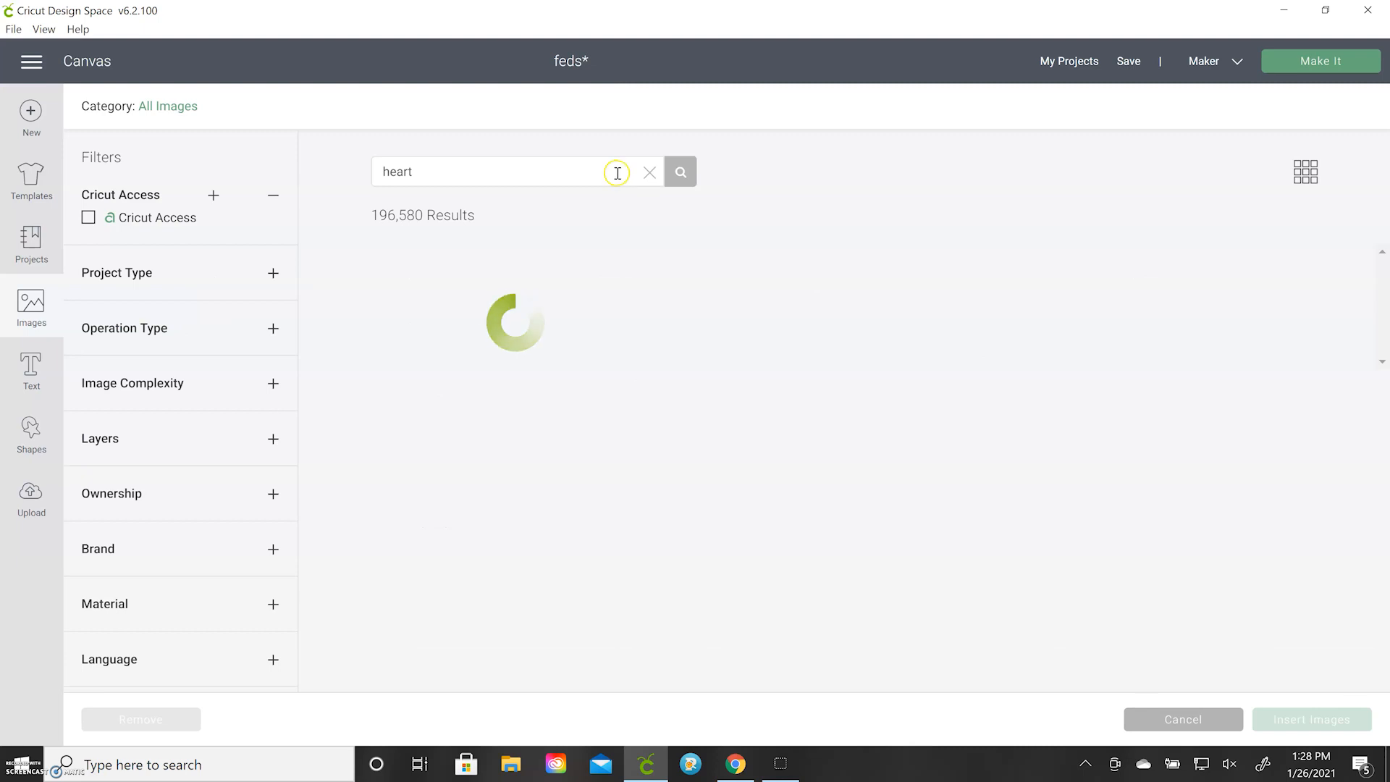
Insert the solid black brush-stroke heart image from the search results onto the canvas
scroll(596, 477, down, 9)
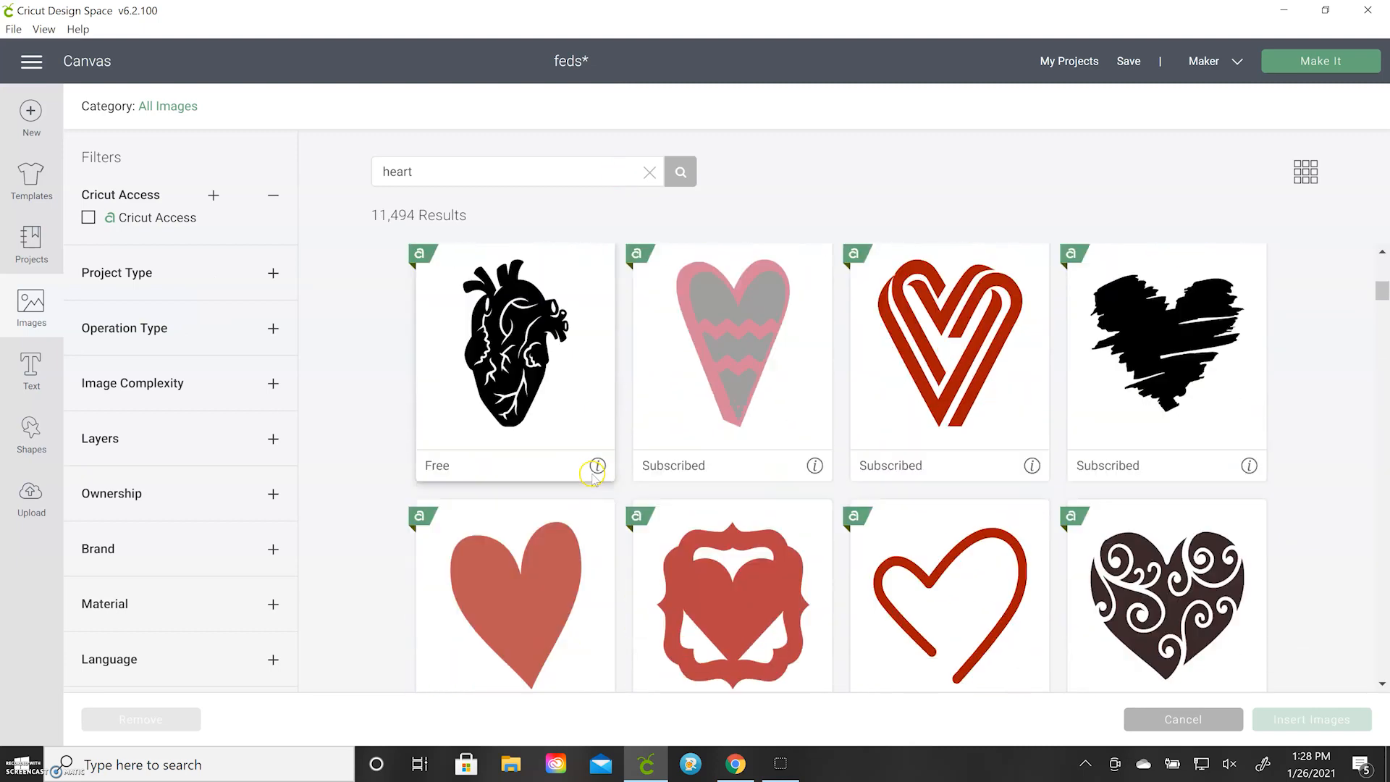
scroll(1189, 397, up, 3)
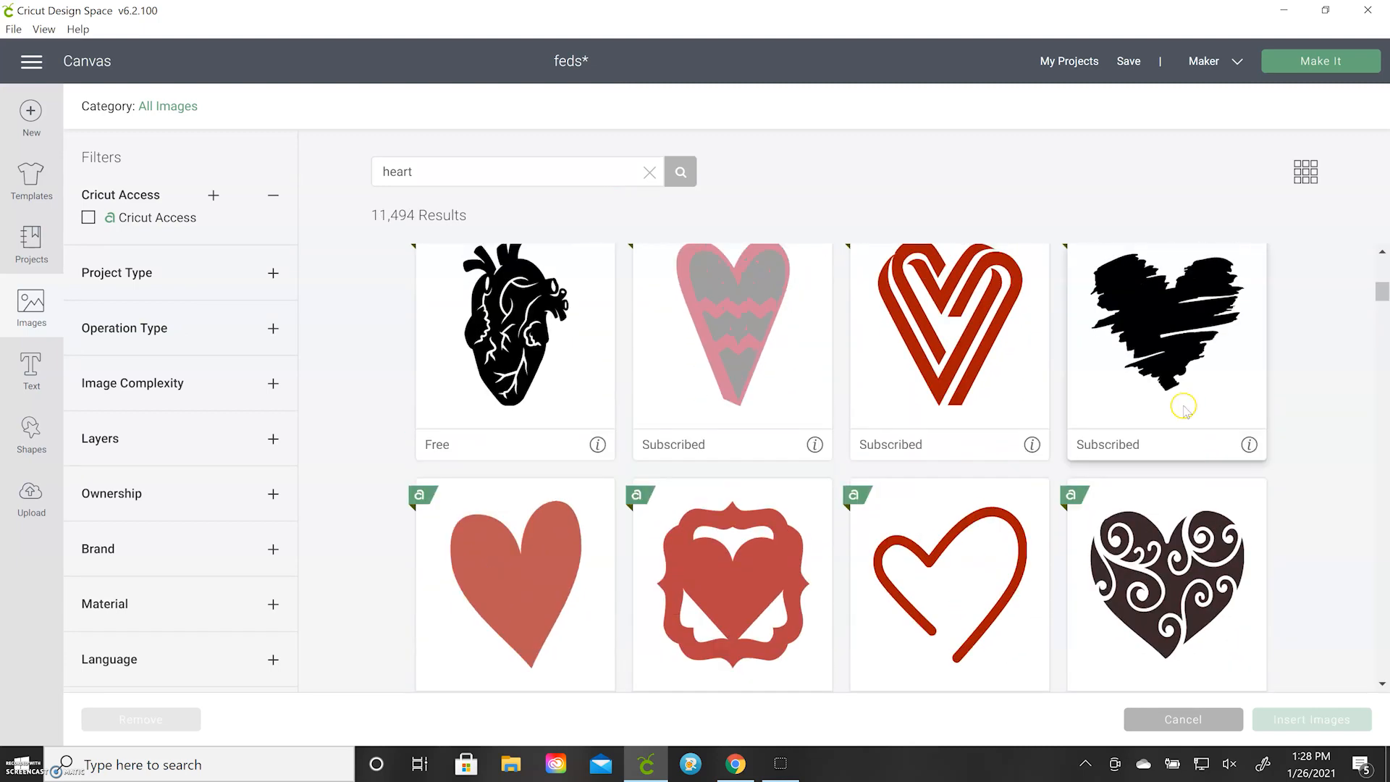
click(1161, 414)
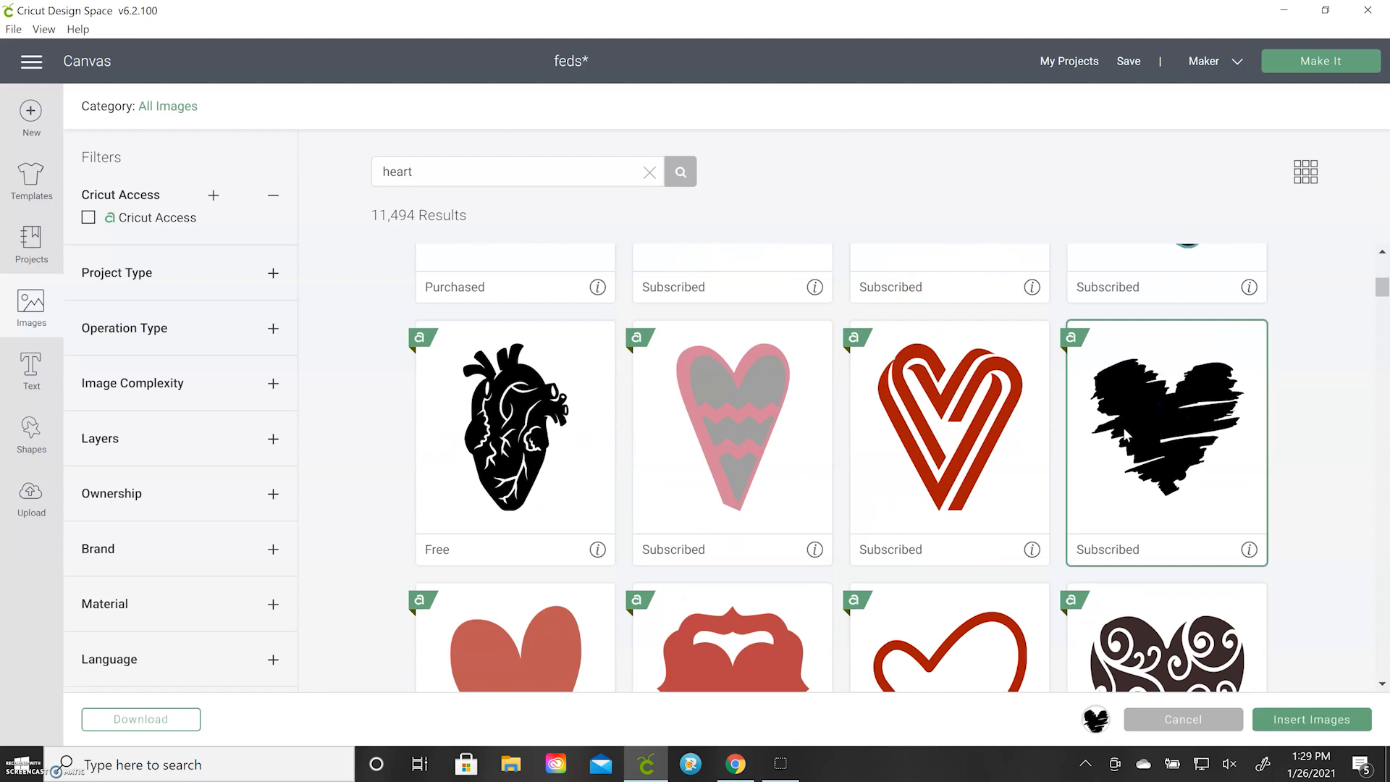
click(1313, 720)
Move the heart to about X 1.82, Y 1.53 and shift the patterned text further down below it
mouse_move(363, 319)
mouse_down()
mouse_move(415, 330)
mouse_move(443, 362)
mouse_up()
drag(467, 641, 472, 751)
drag(408, 346, 415, 392)
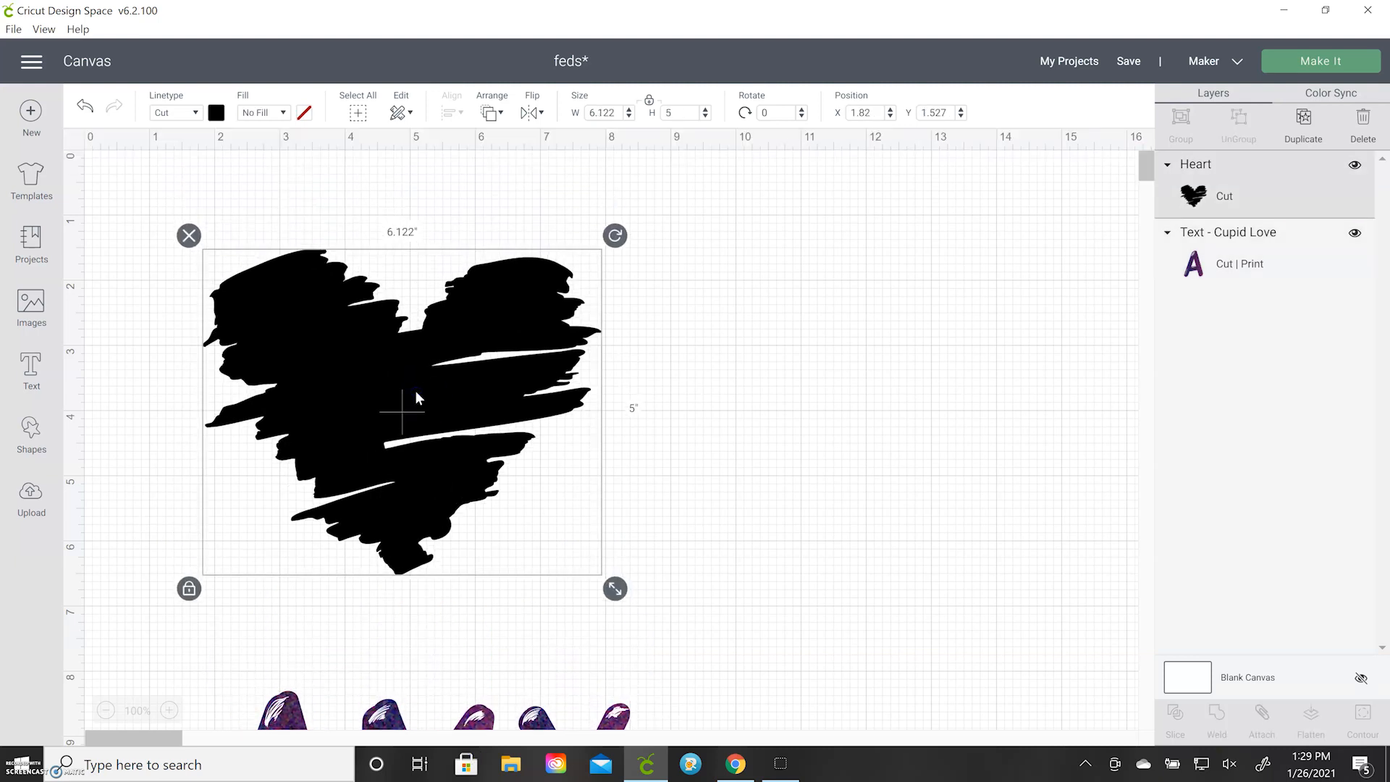
Change the heart's fill from No Fill to Print and choose Pattern as the print type
click(264, 114)
click(279, 164)
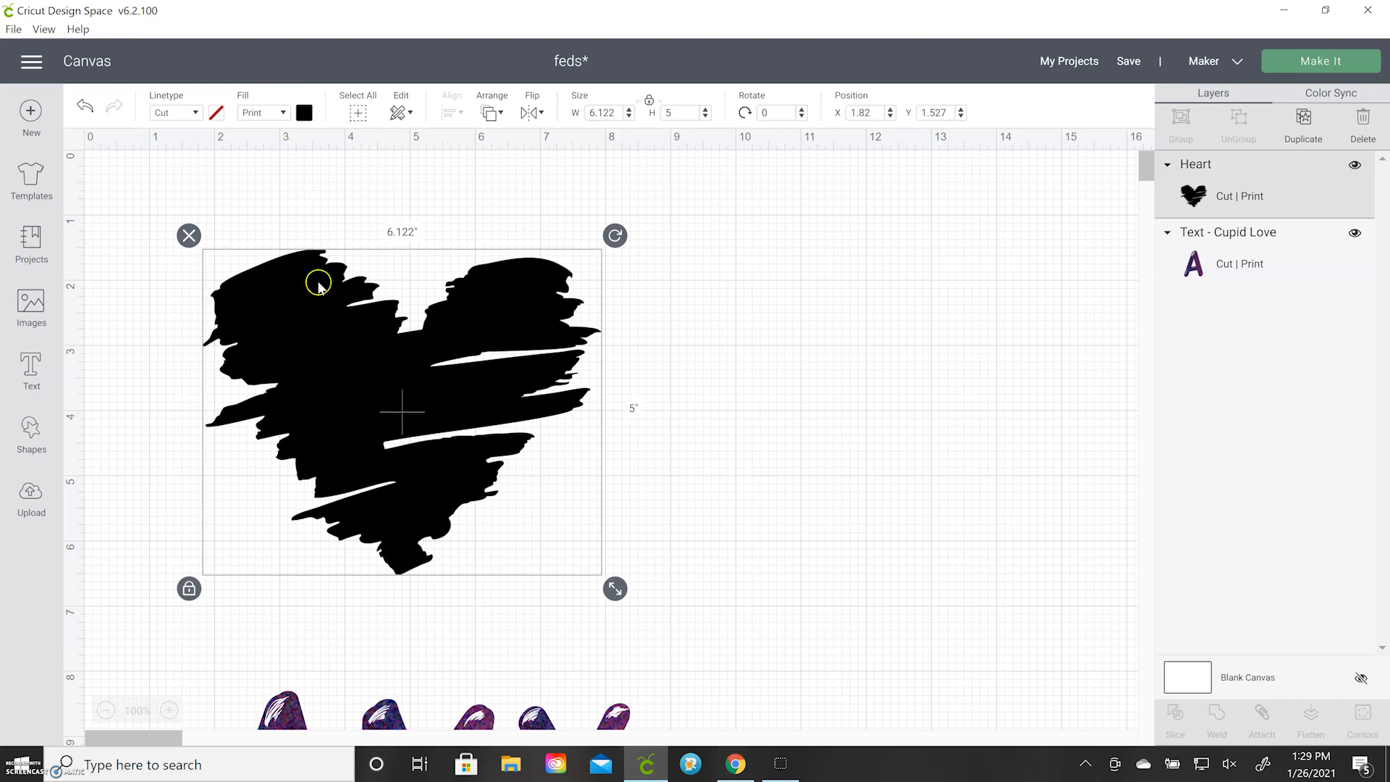
click(304, 114)
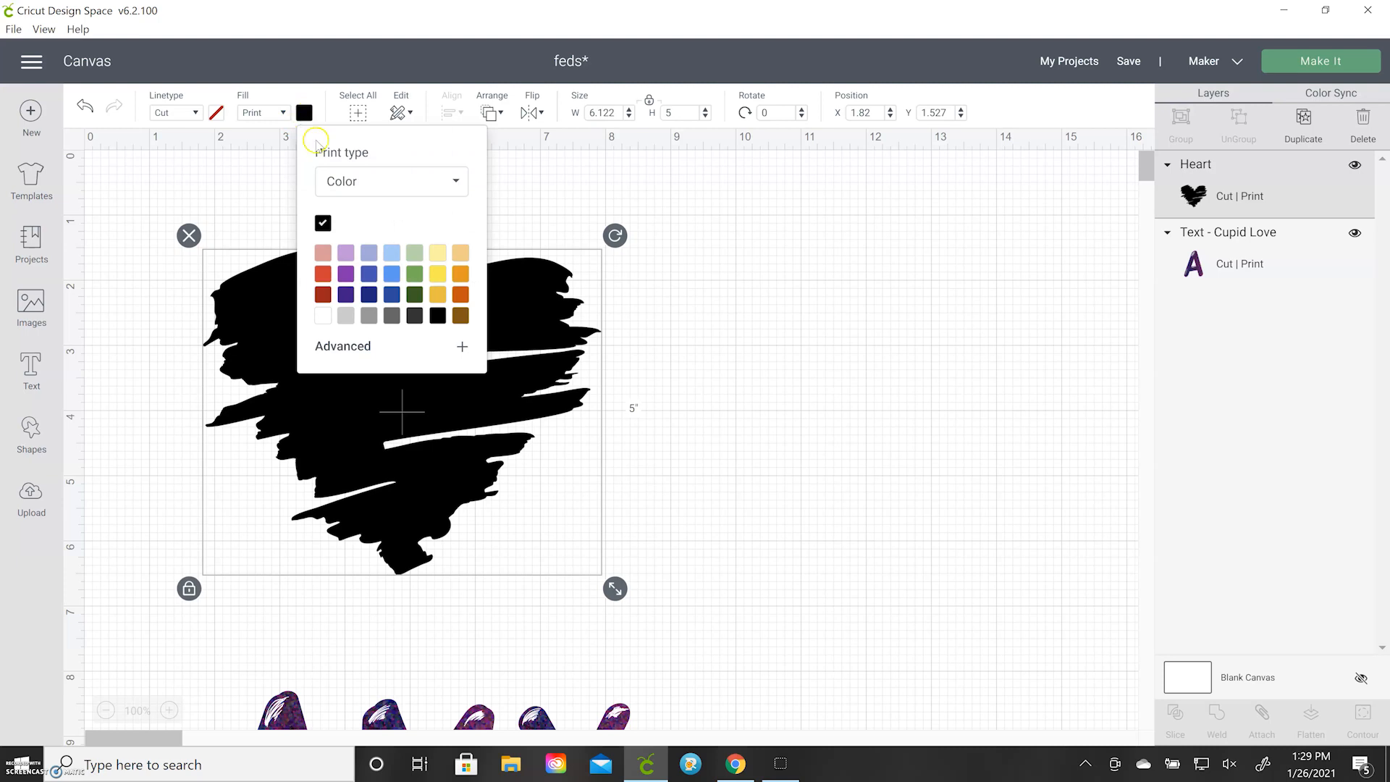
click(365, 184)
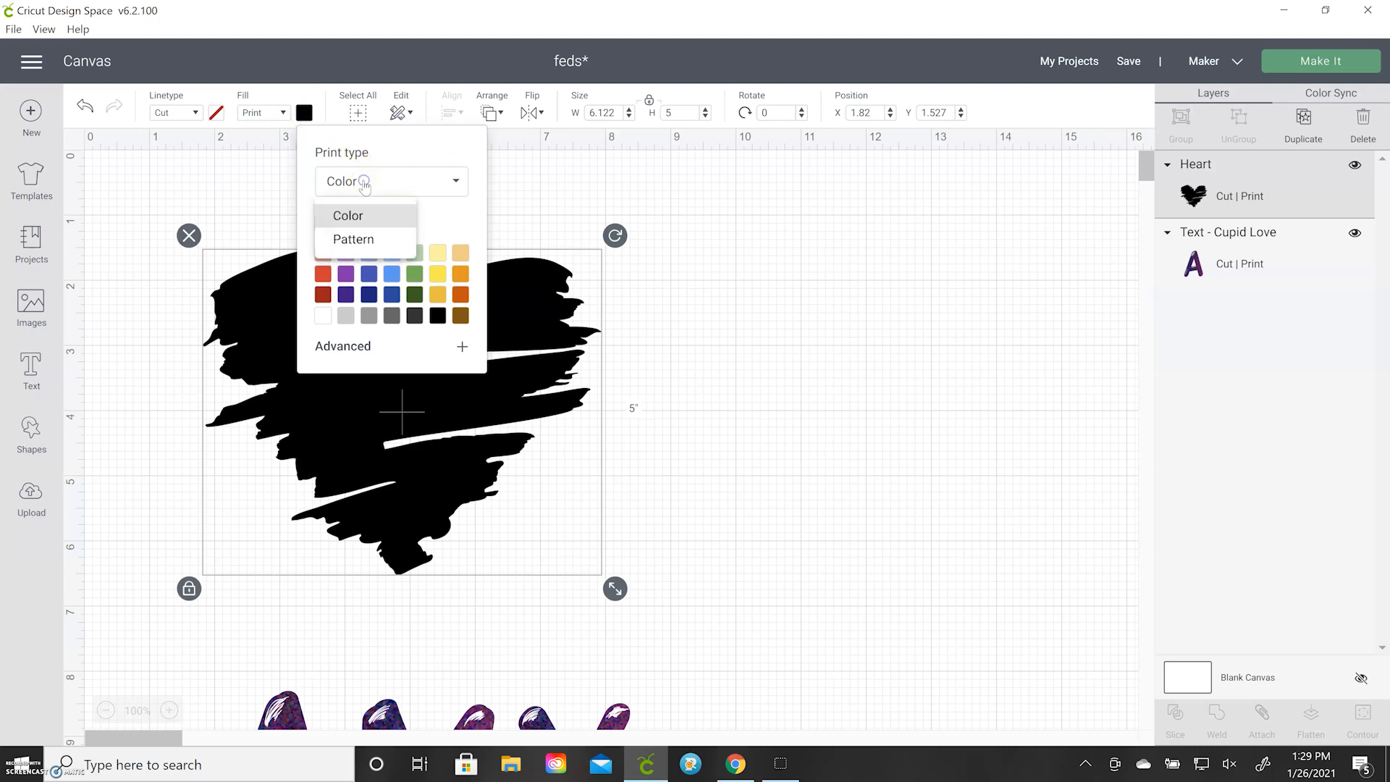
click(365, 240)
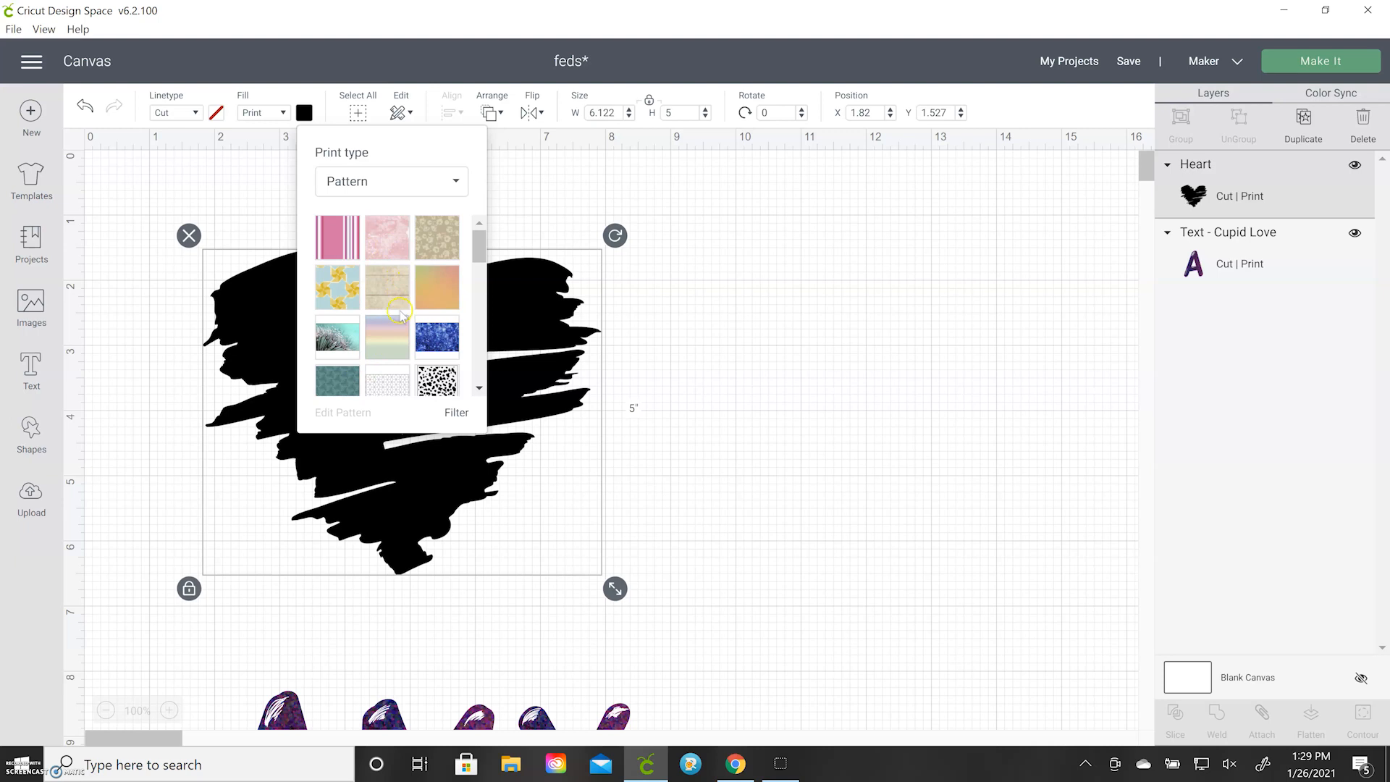
Look through the unfiltered list of fill patterns for one that suits the heart
scroll(399, 313, down, 3)
scroll(371, 313, down, 1)
scroll(372, 313, down, 1)
scroll(372, 316, down, 1)
scroll(372, 316, up, 5)
scroll(372, 315, down, 2)
scroll(372, 316, down, 1)
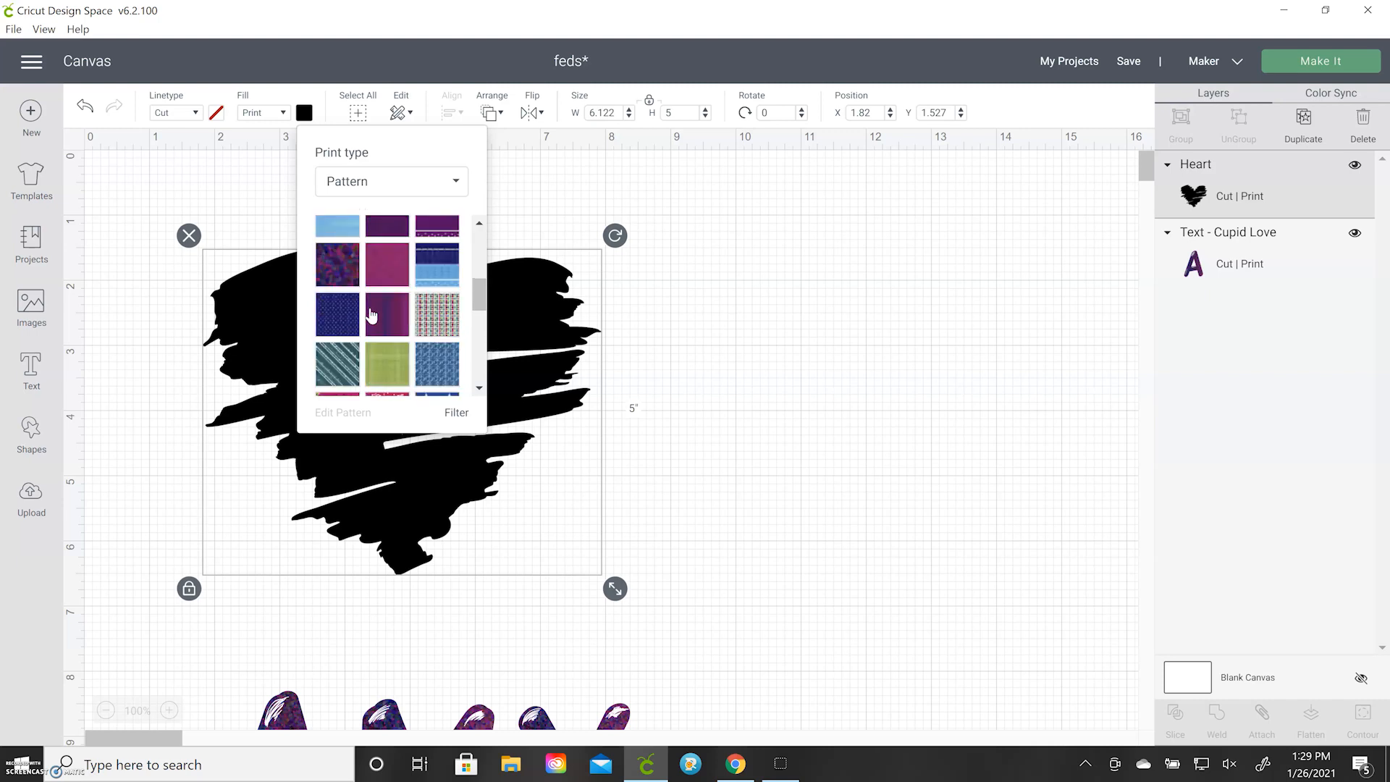
scroll(372, 314, down, 2)
scroll(371, 314, down, 2)
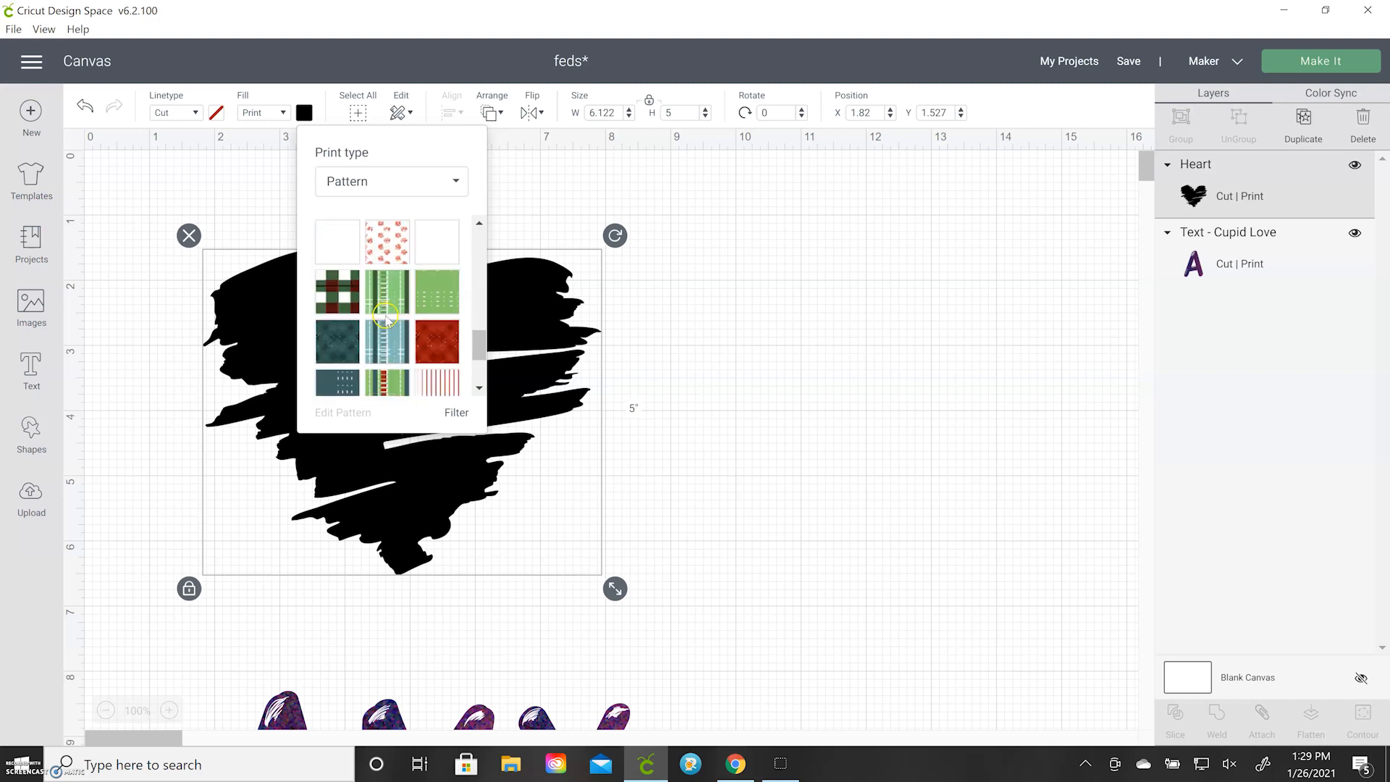
Filter the patterns by purple and fill the heart with the pink and white floral pattern
click(457, 413)
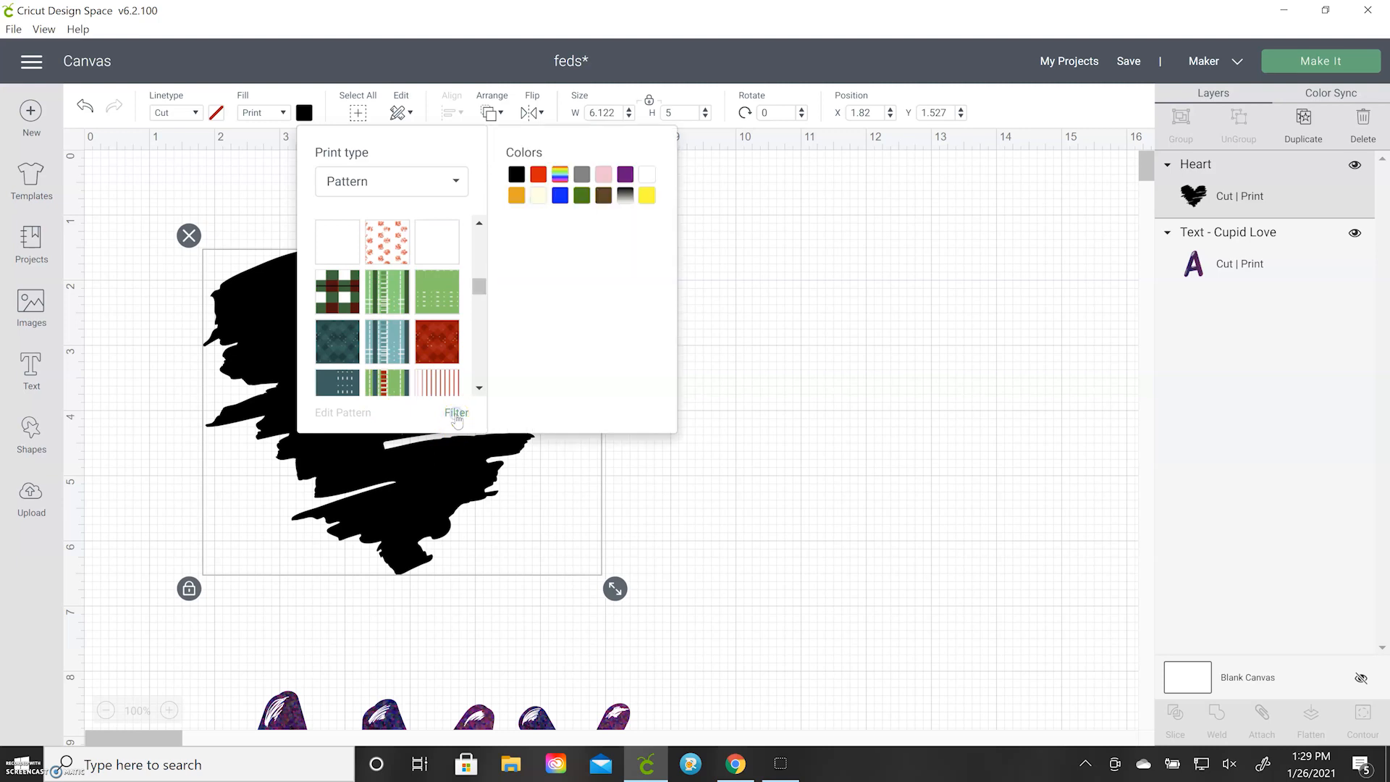
click(626, 176)
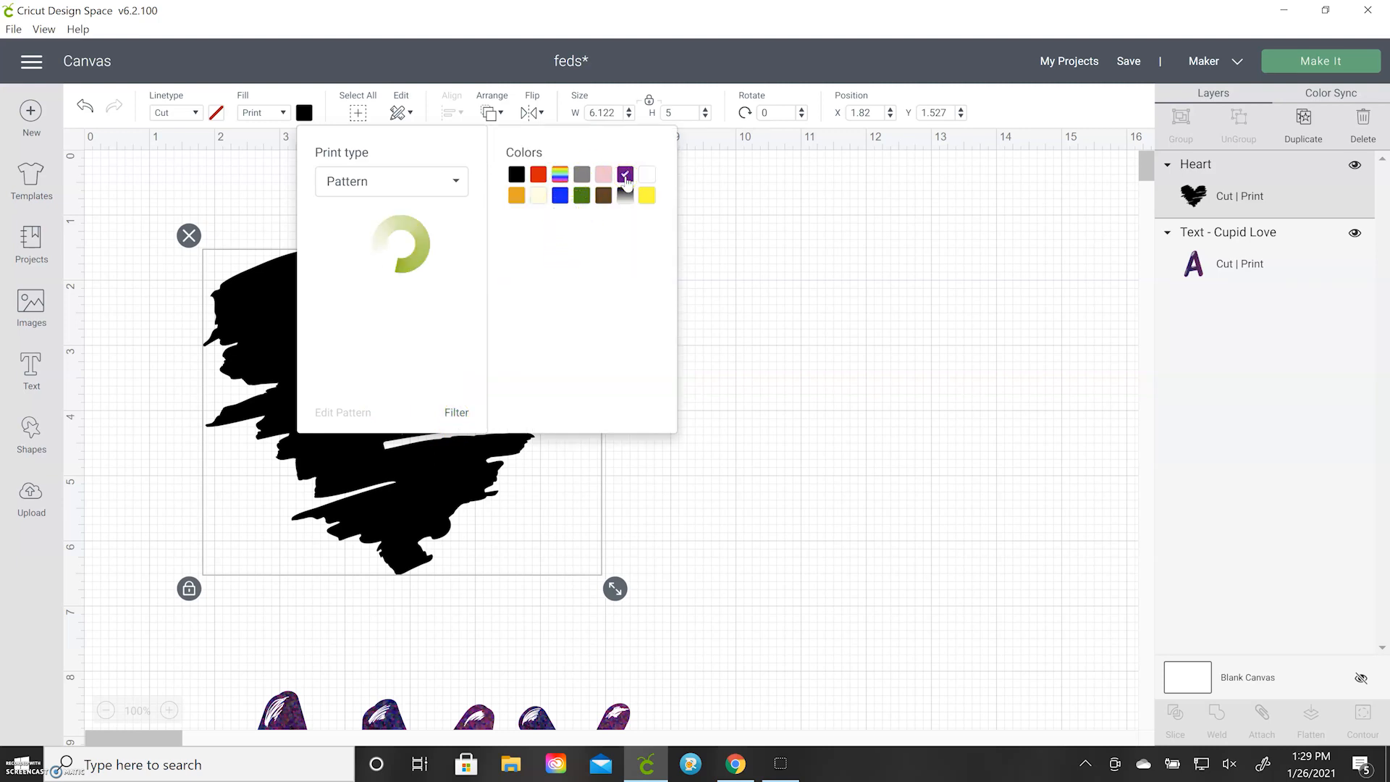
scroll(400, 293, down, 3)
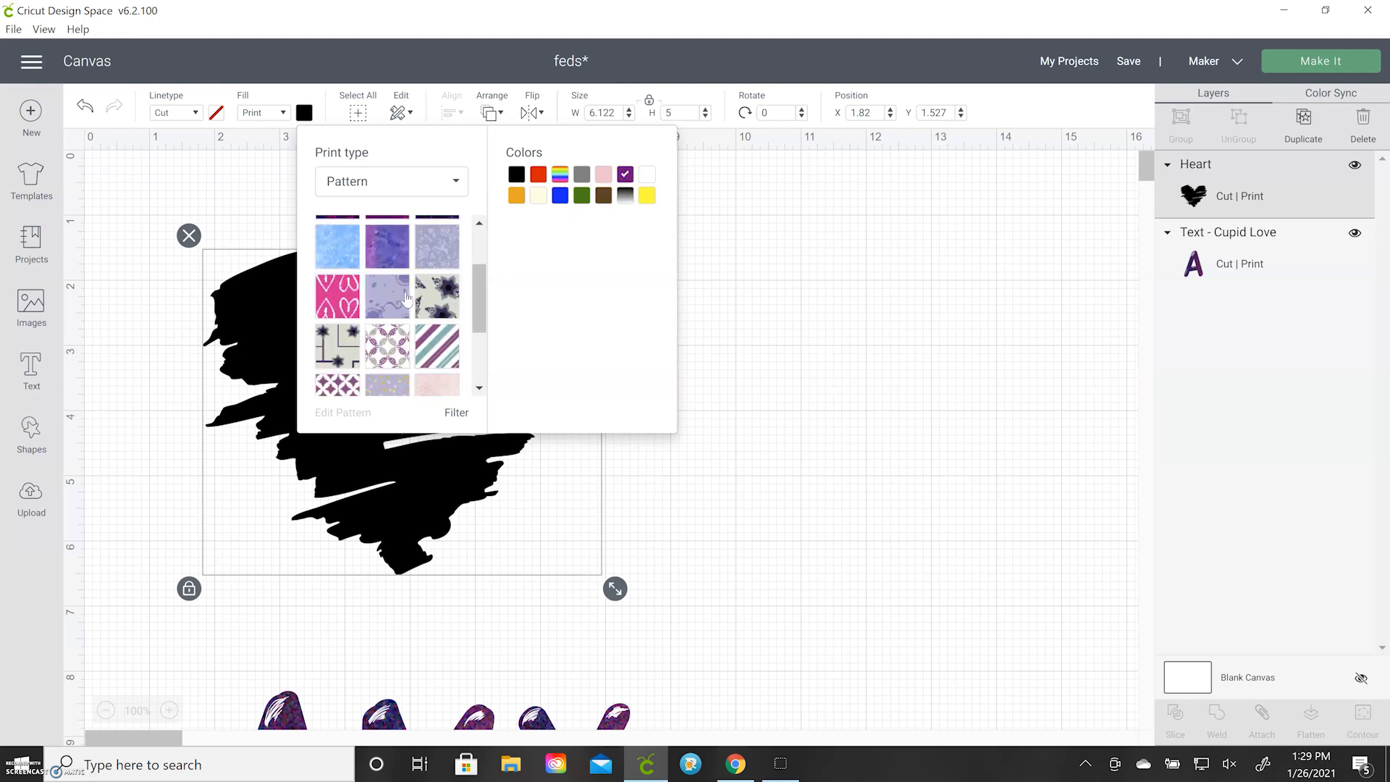
scroll(400, 358, down, 3)
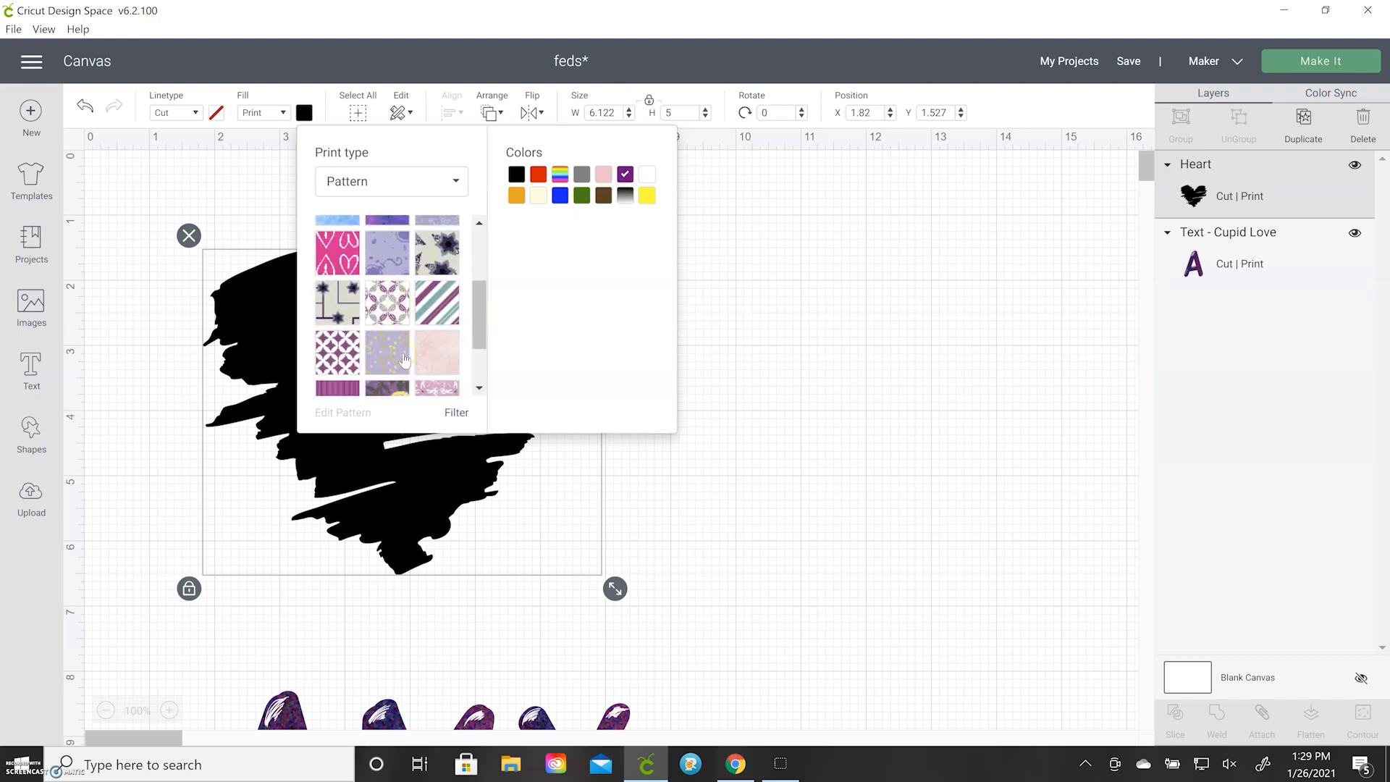
click(438, 360)
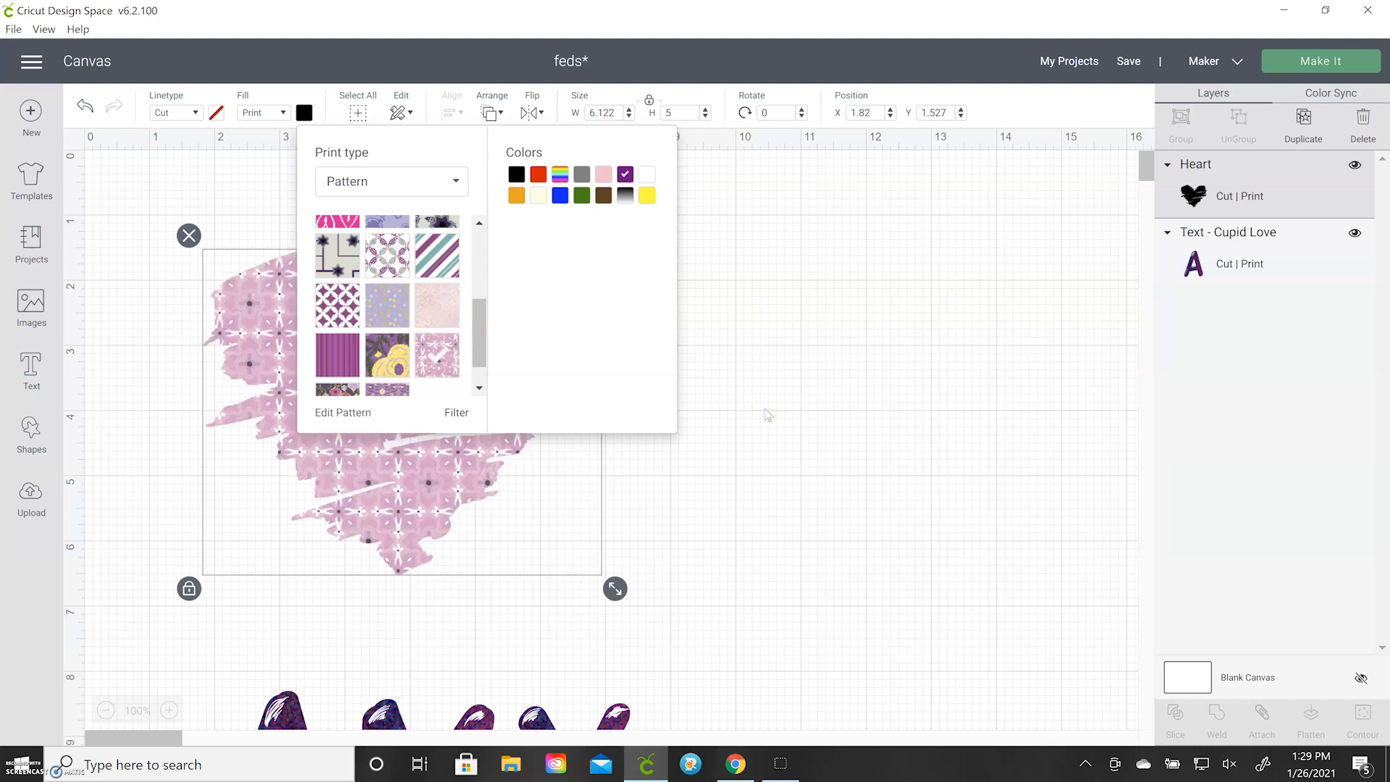
click(766, 412)
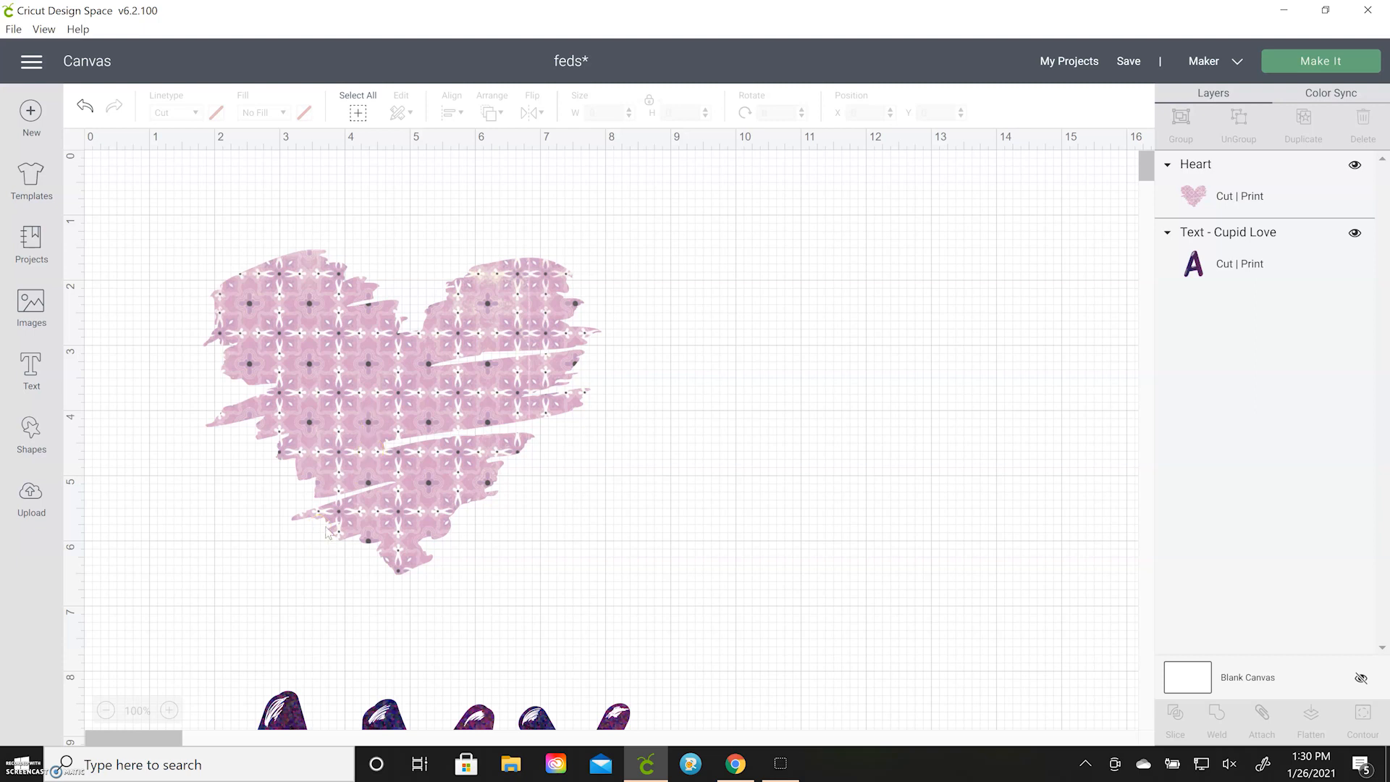
Delete the patterned heart from the canvas
click(325, 542)
key(Delete)
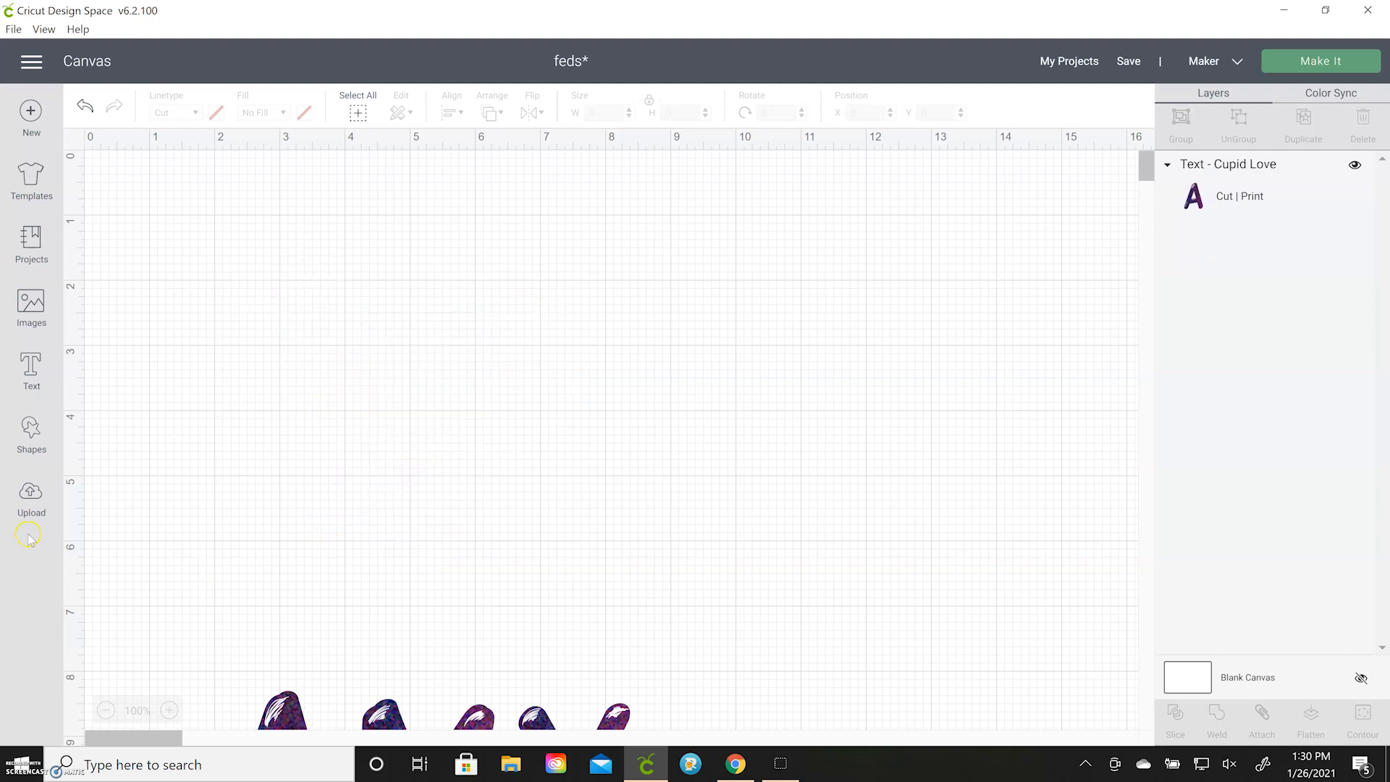
Add the text "Hello" to the canvas and enlarge it to about 6.09 by 2.25 inches
click(30, 372)
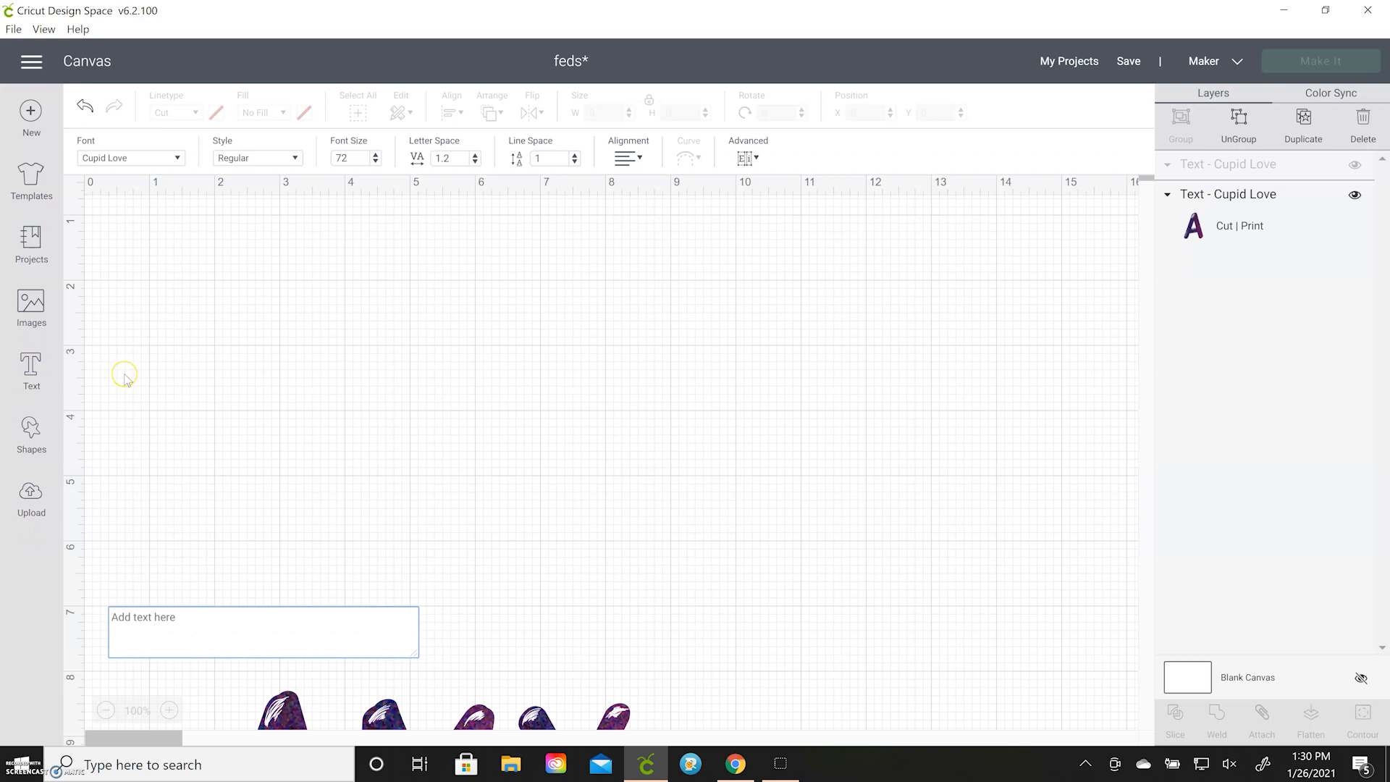
text(Hellow)
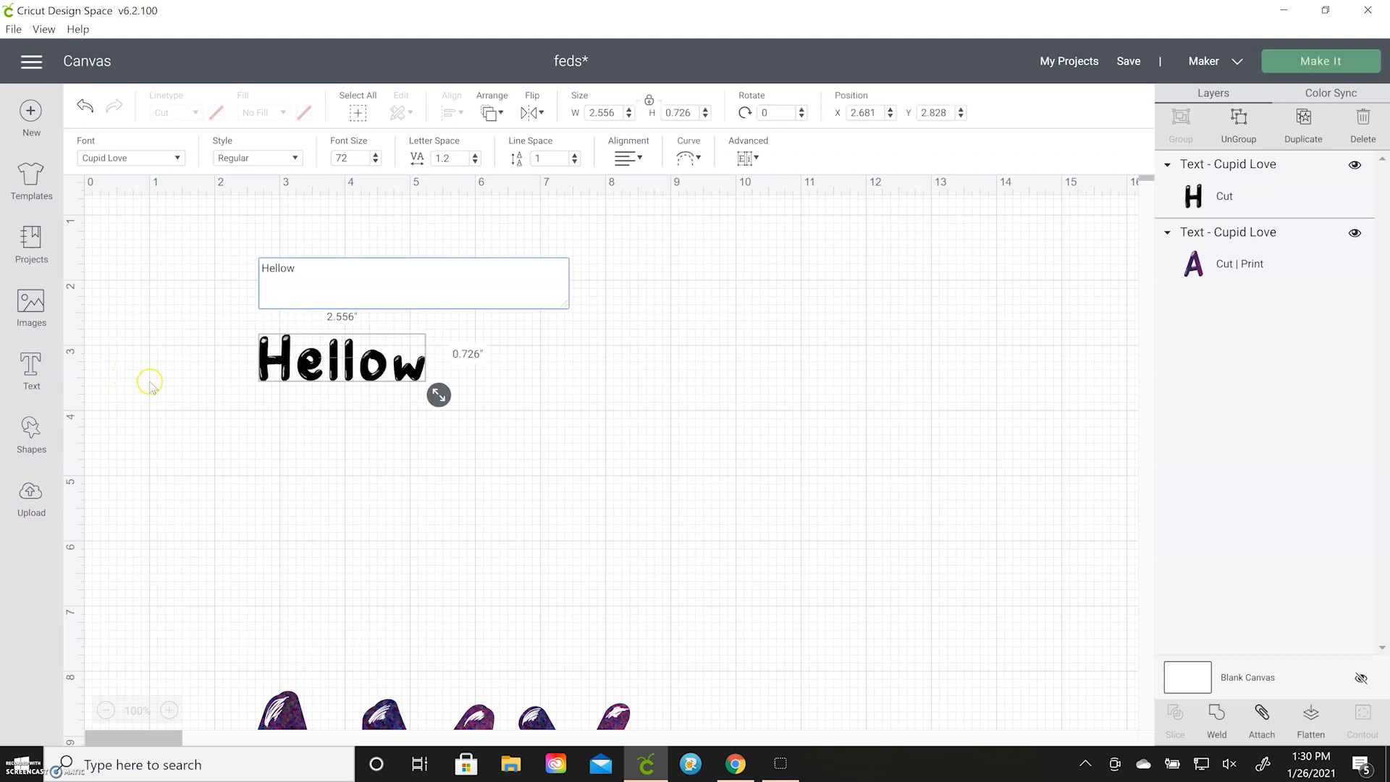
key(BackSpace)
drag(391, 399, 643, 499)
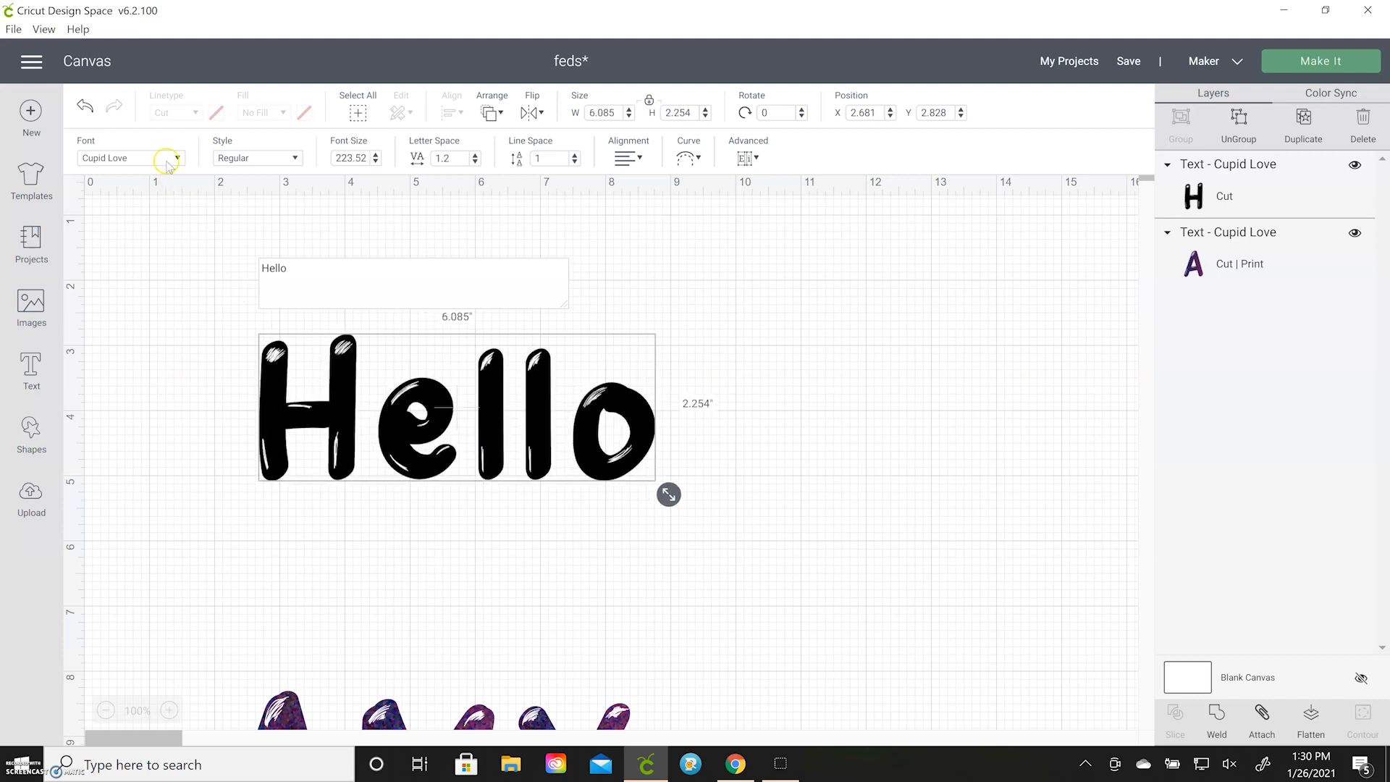
Change the font of the Hello text to DIN Next Stencil Heavy and deselect the text
click(166, 158)
scroll(232, 286, down, 4)
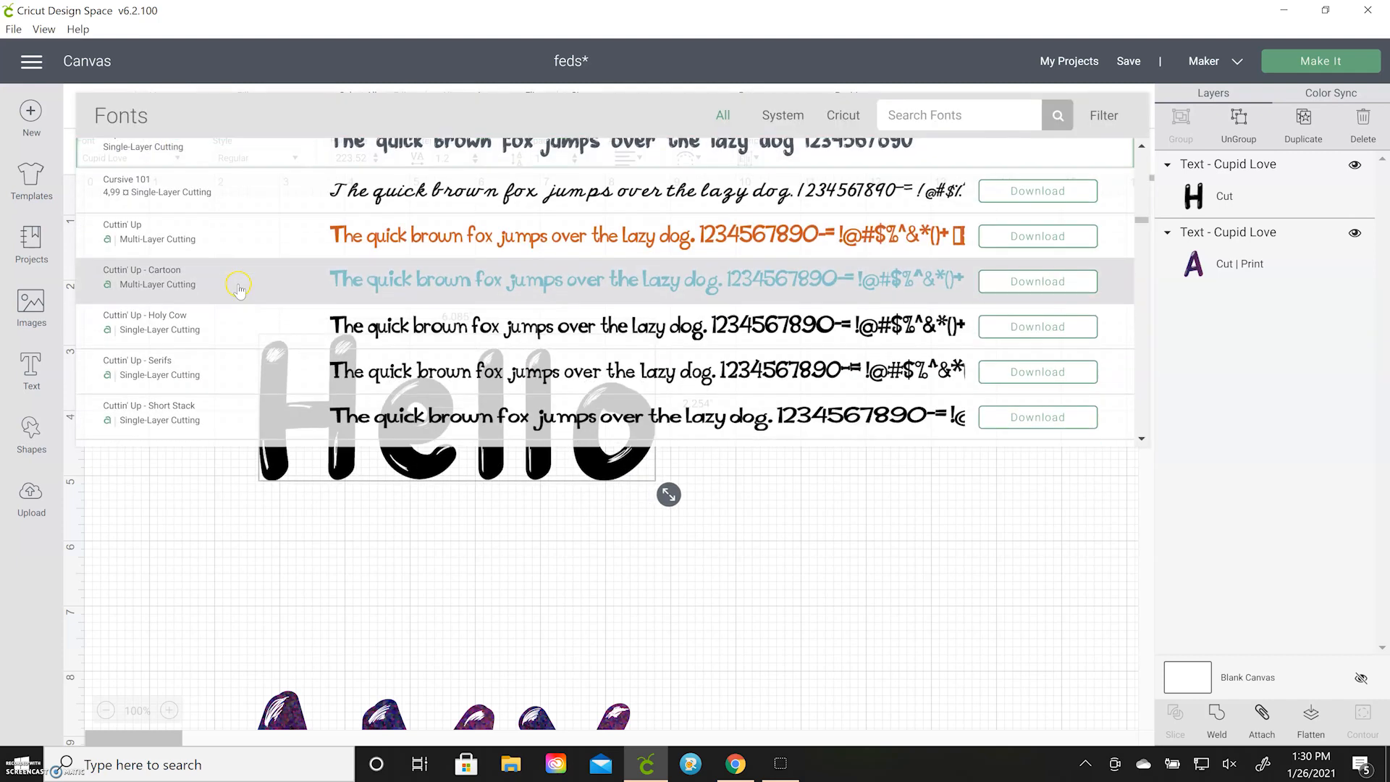
click(275, 252)
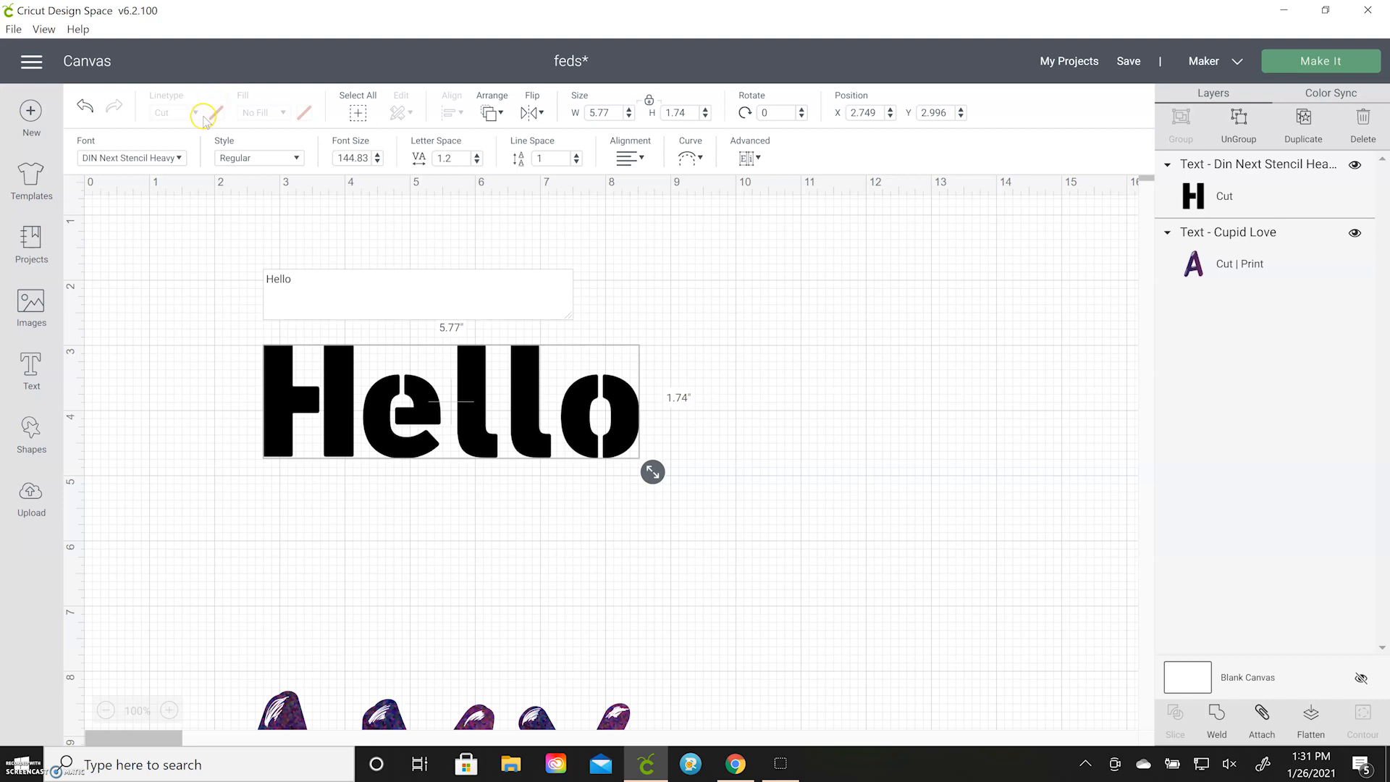
click(200, 283)
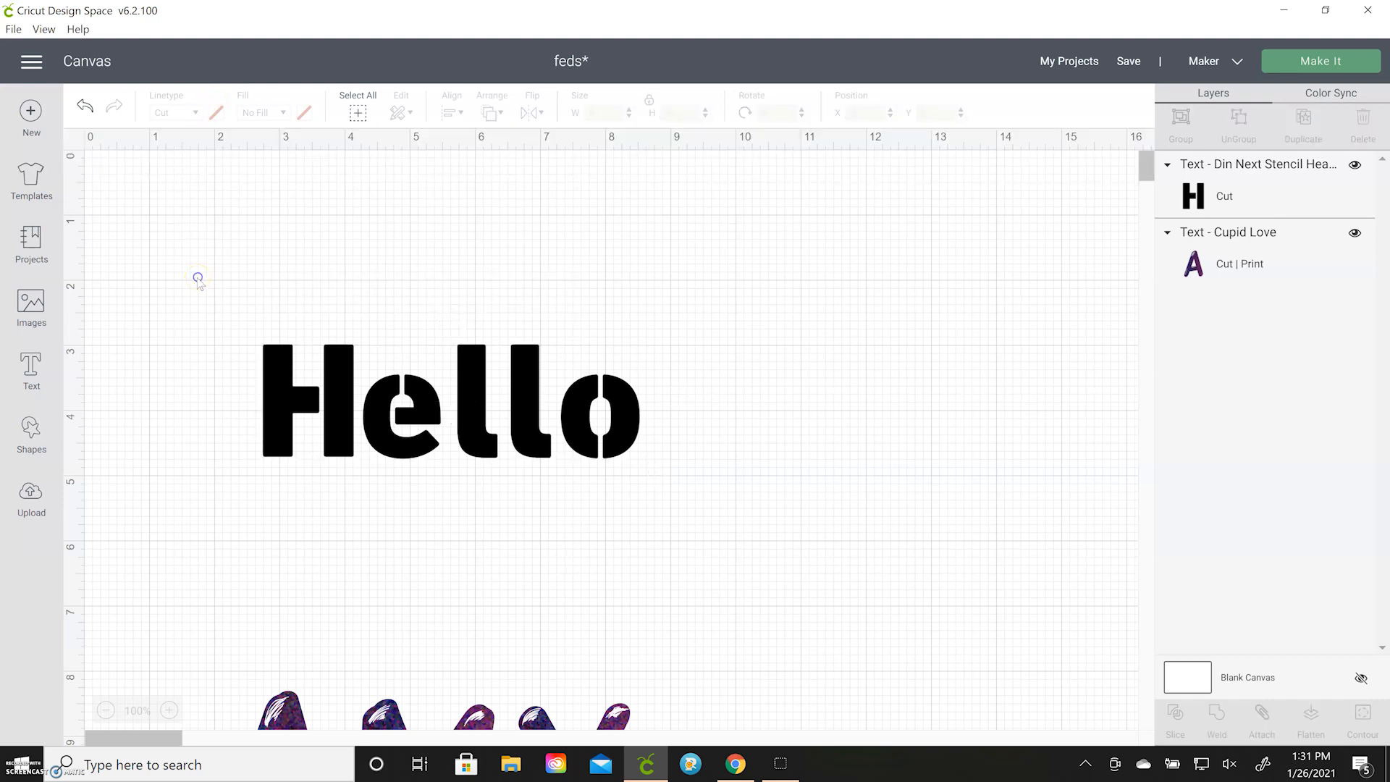
Set the Hello text's fill to Print and choose Pattern as its print type
click(335, 384)
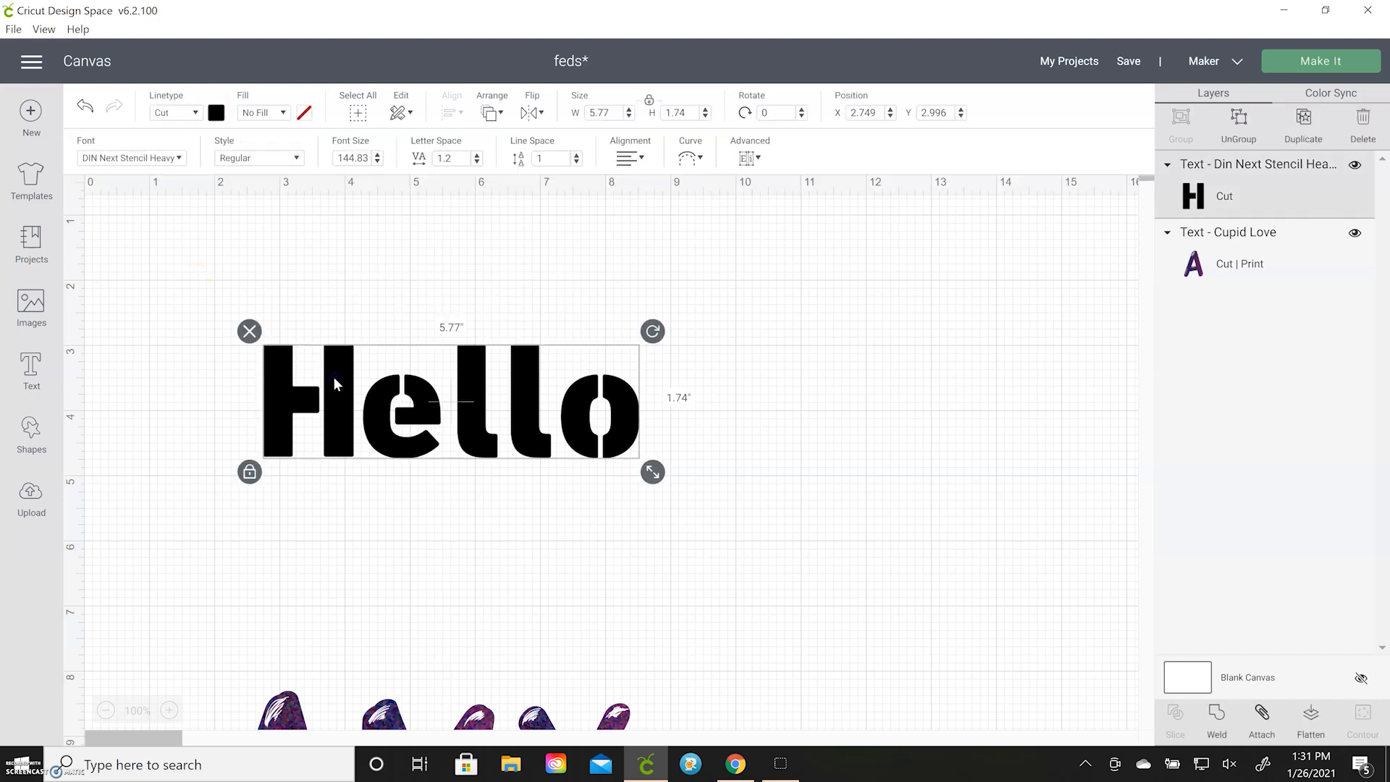
click(285, 114)
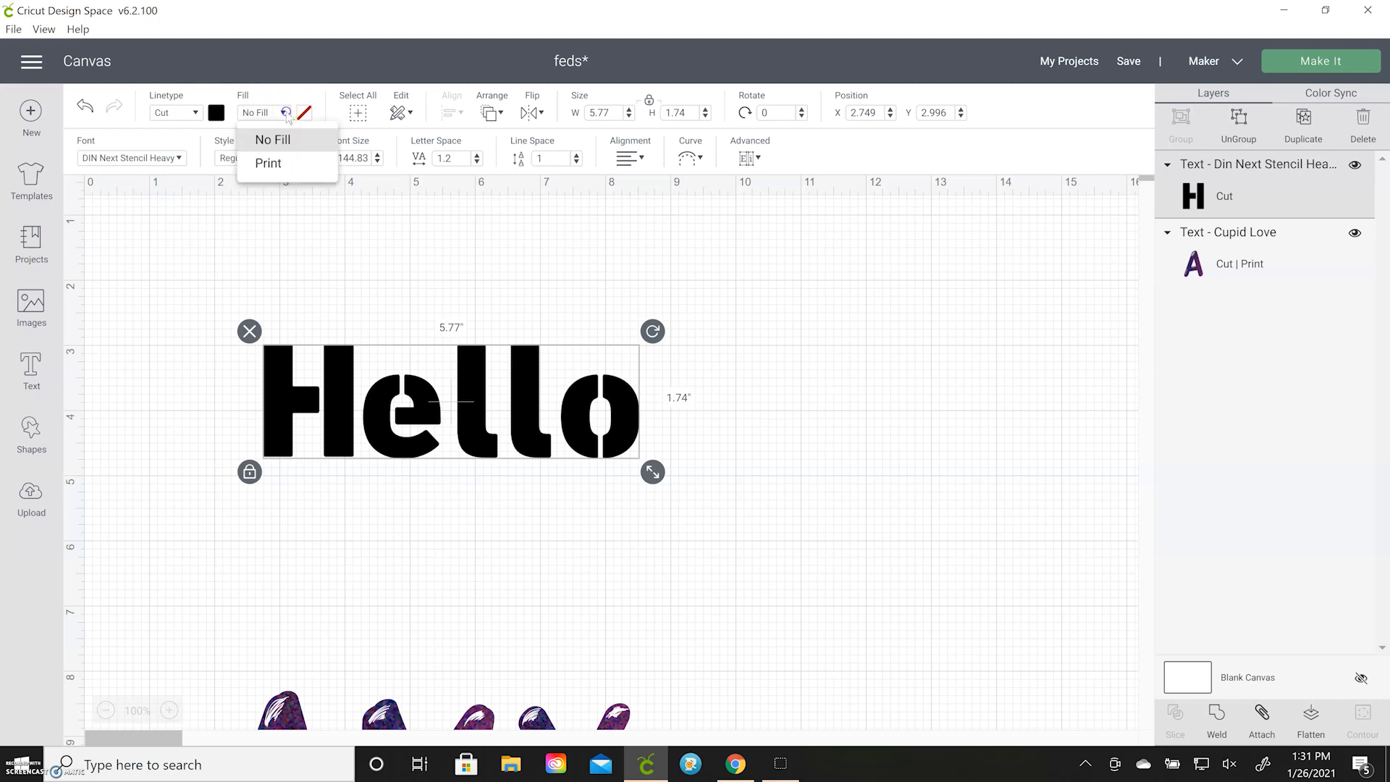
click(283, 163)
click(303, 114)
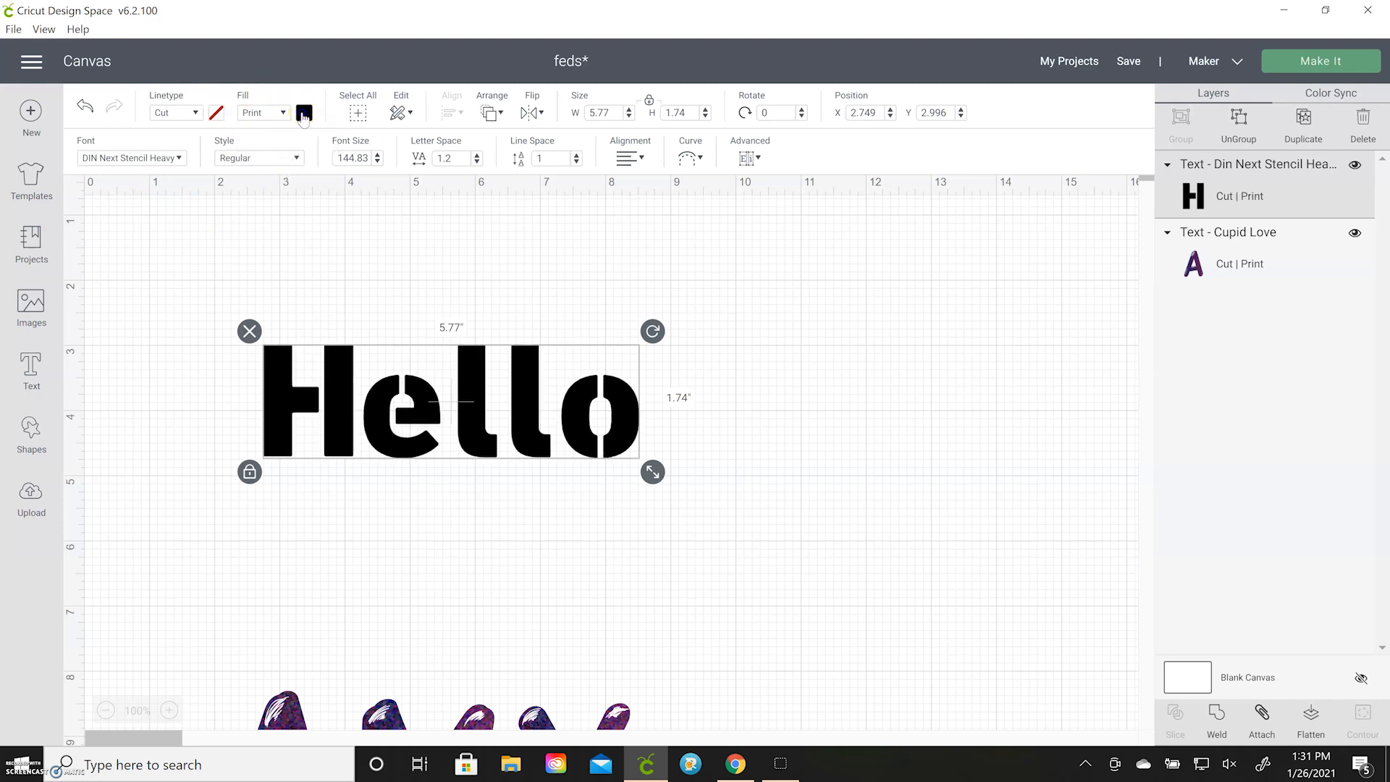
click(347, 179)
click(388, 219)
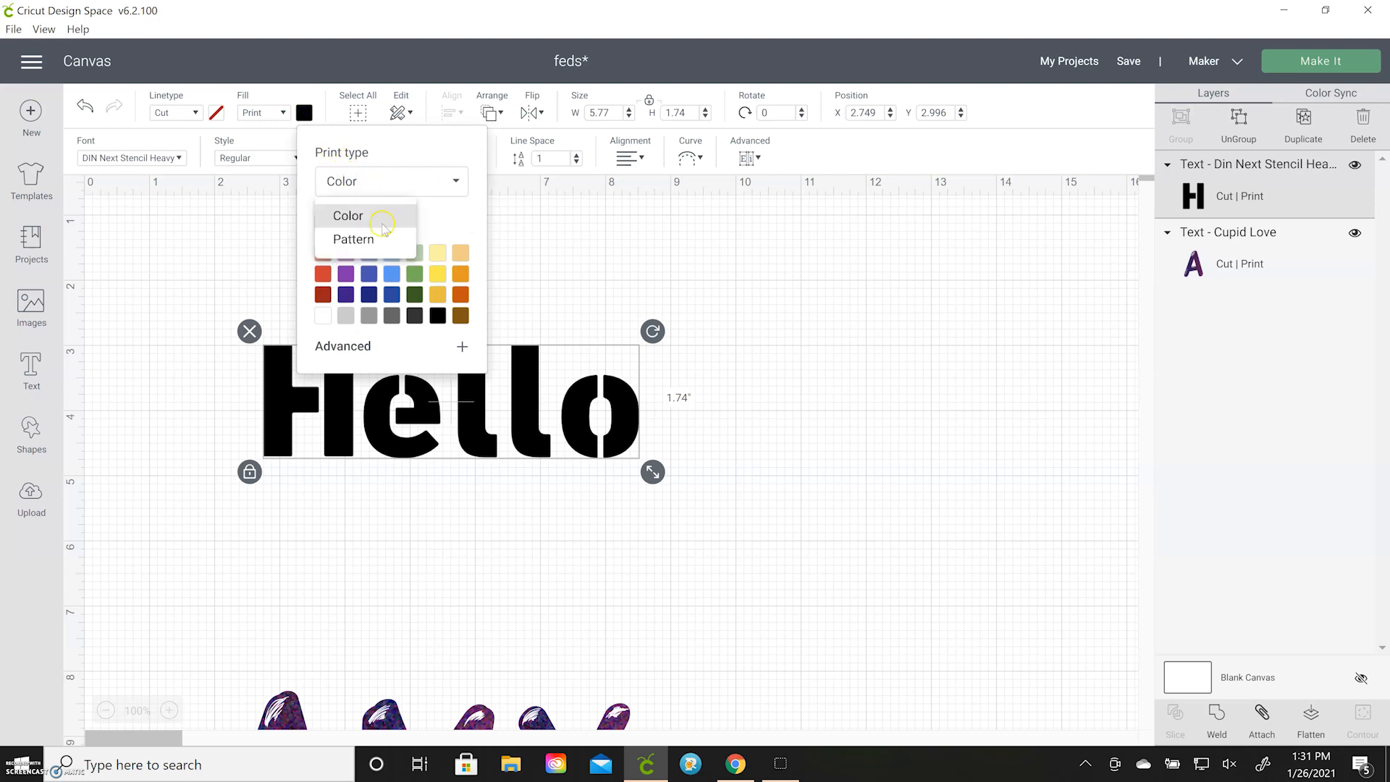
click(375, 239)
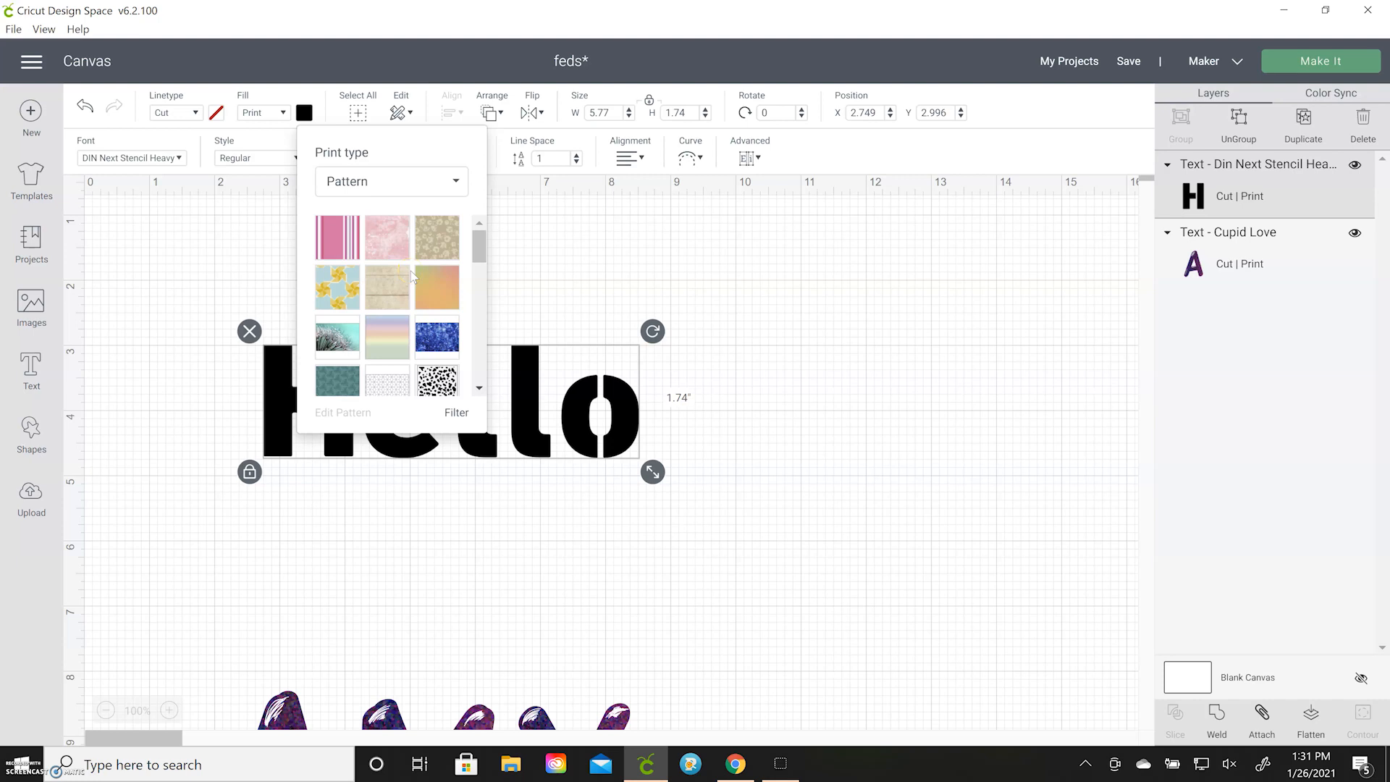
Fill the Hello text with the magenta pattern that has light pink motifs and close the pattern choices
scroll(411, 275, down, 5)
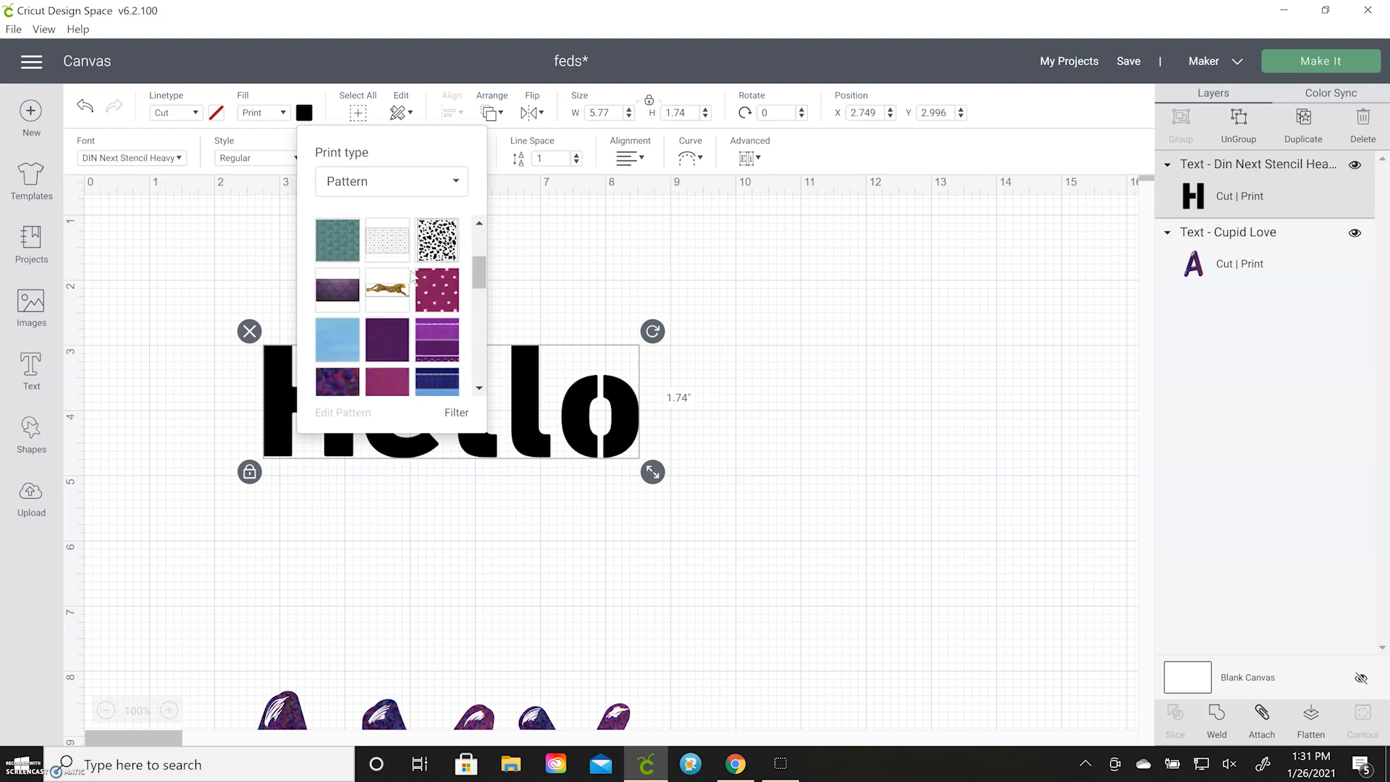
scroll(411, 276, down, 3)
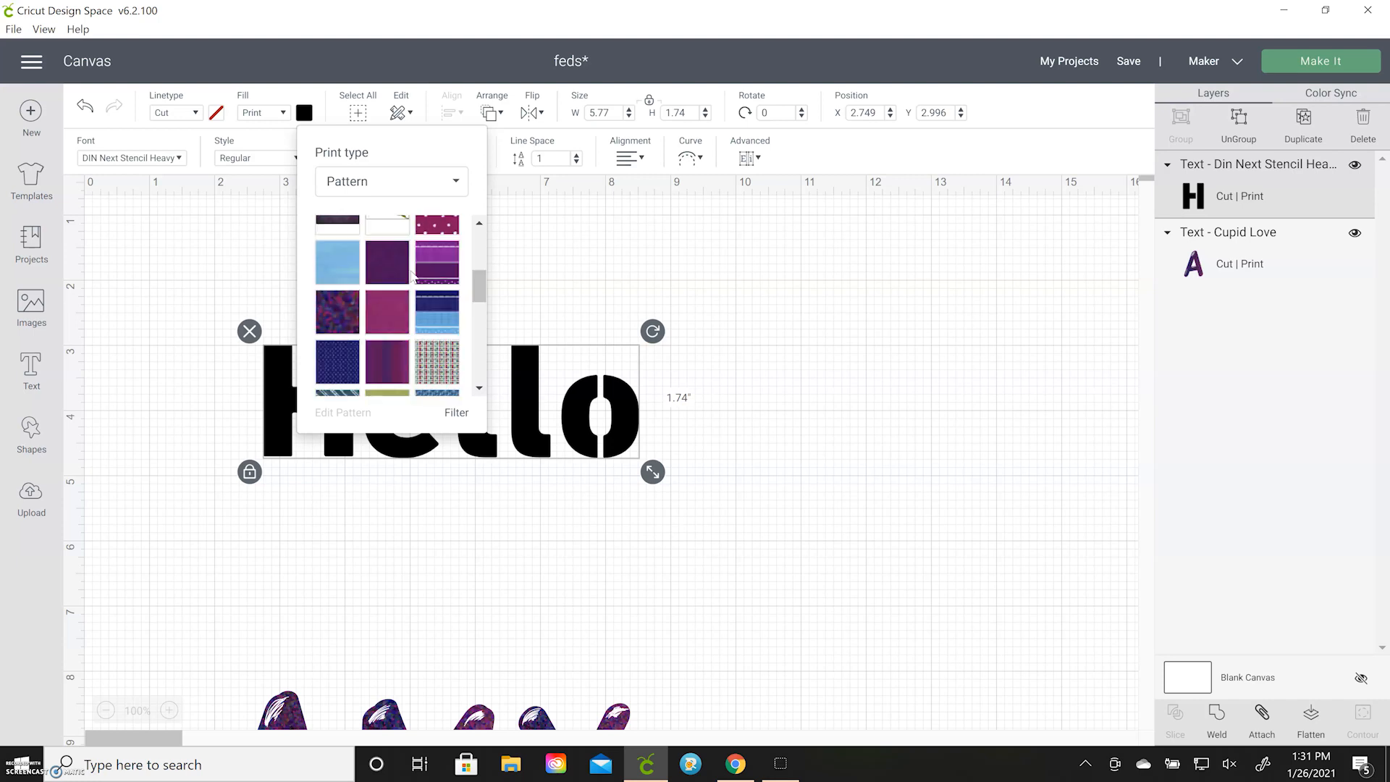
scroll(411, 276, down, 3)
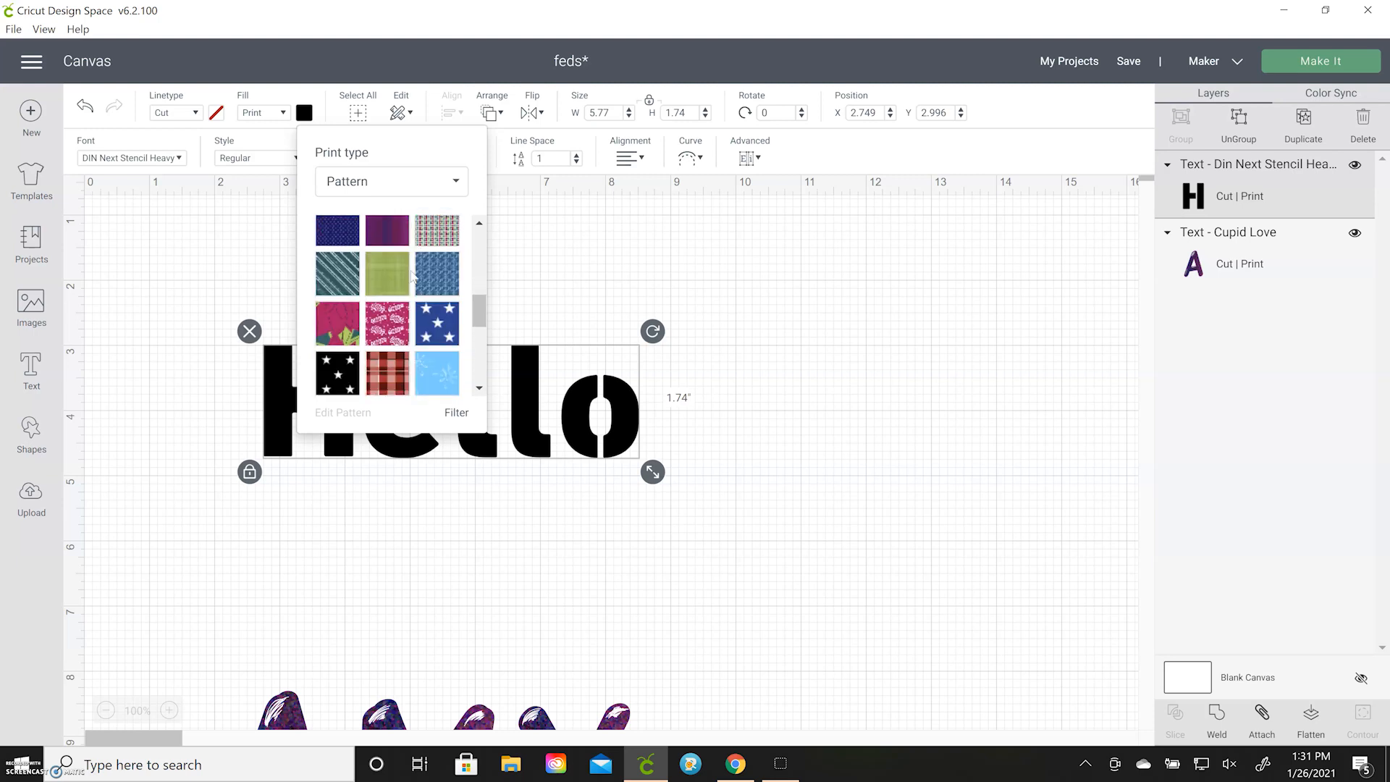
click(388, 324)
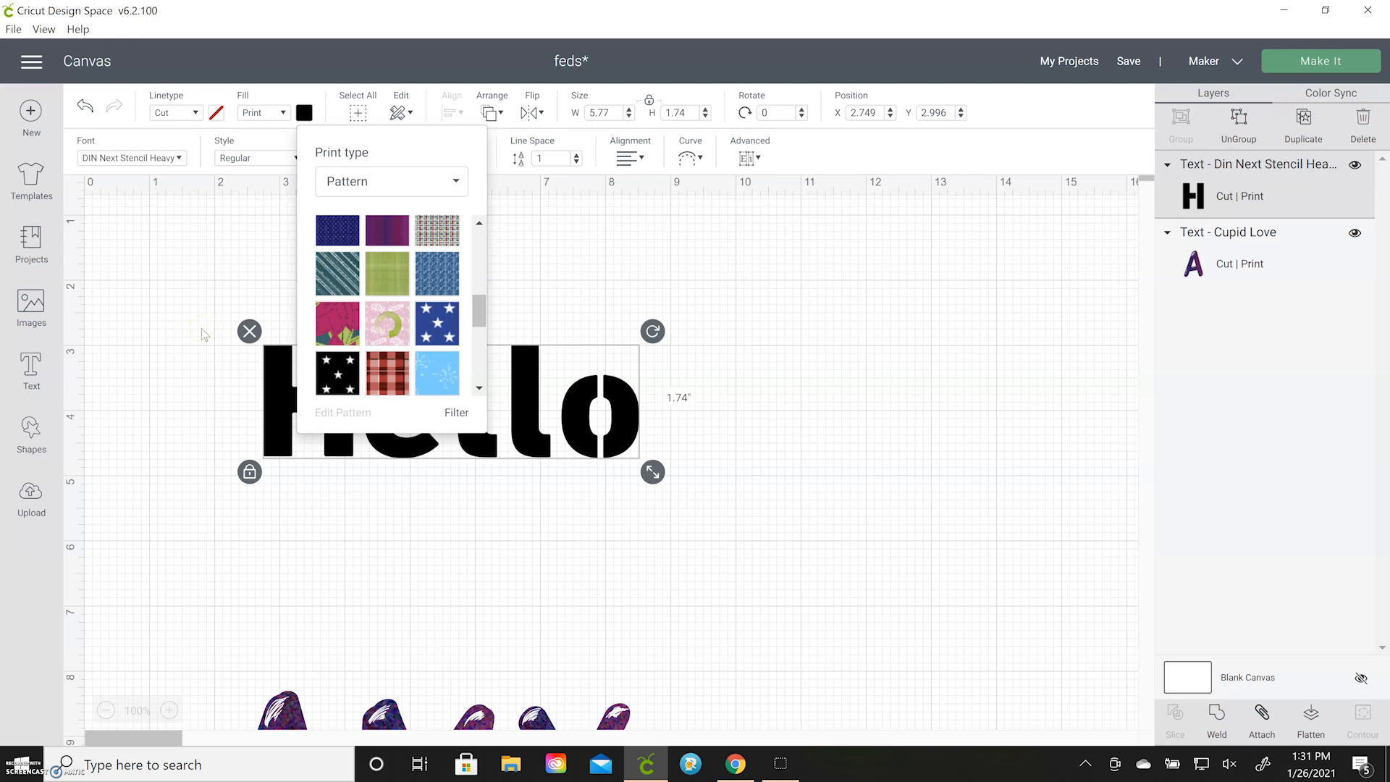
click(632, 277)
click(601, 405)
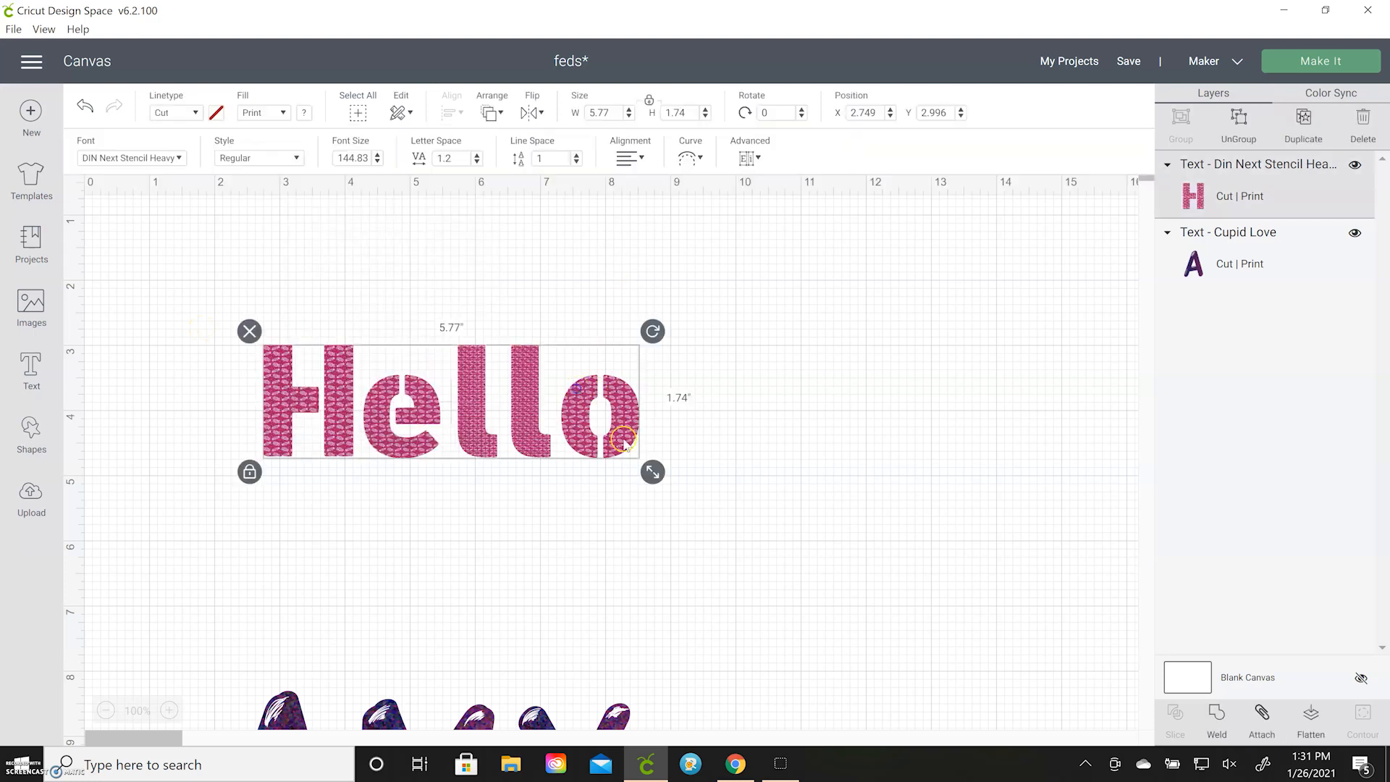
Enlarge the Hello text to about 9.41 by 2.84 inches and move it down over the patterned lettering, to about Y 7.6
drag(652, 472, 865, 566)
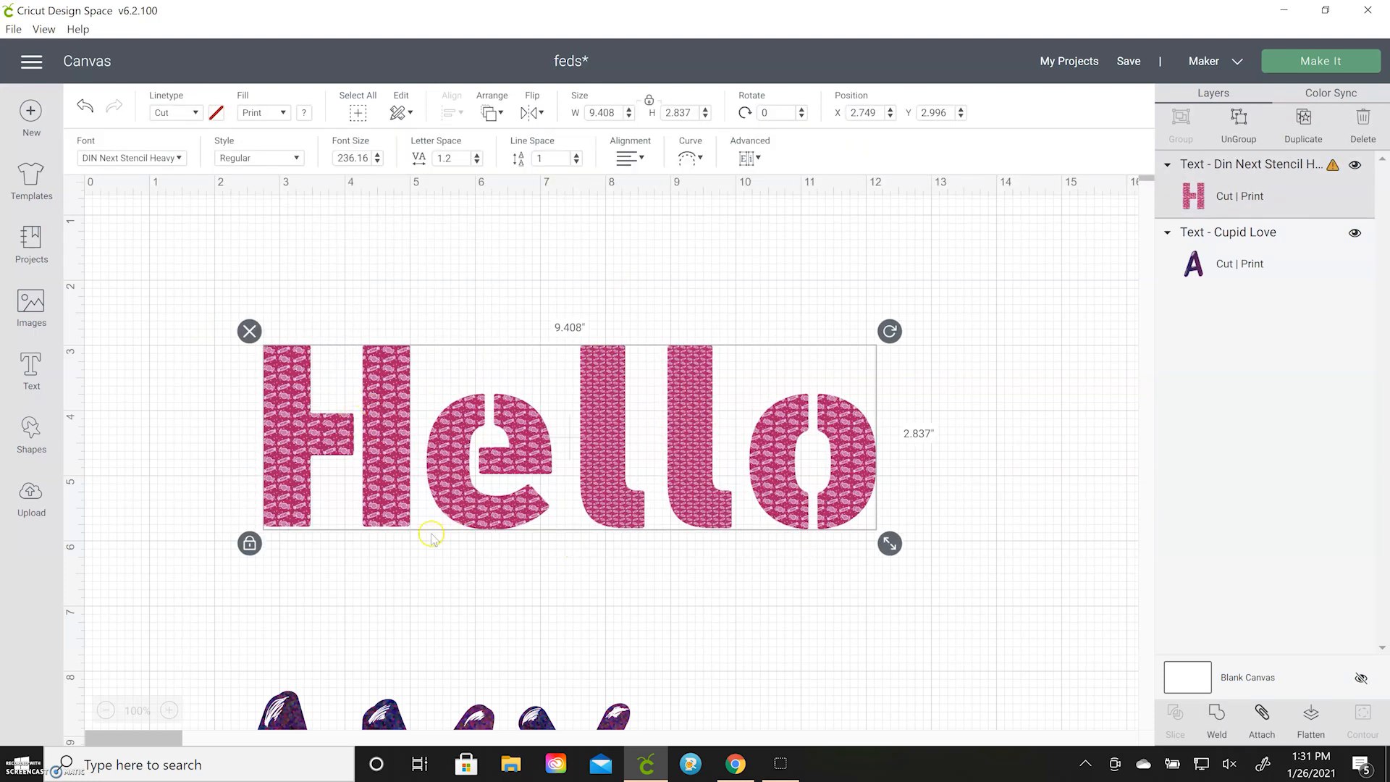
click(504, 673)
drag(398, 368, 402, 672)
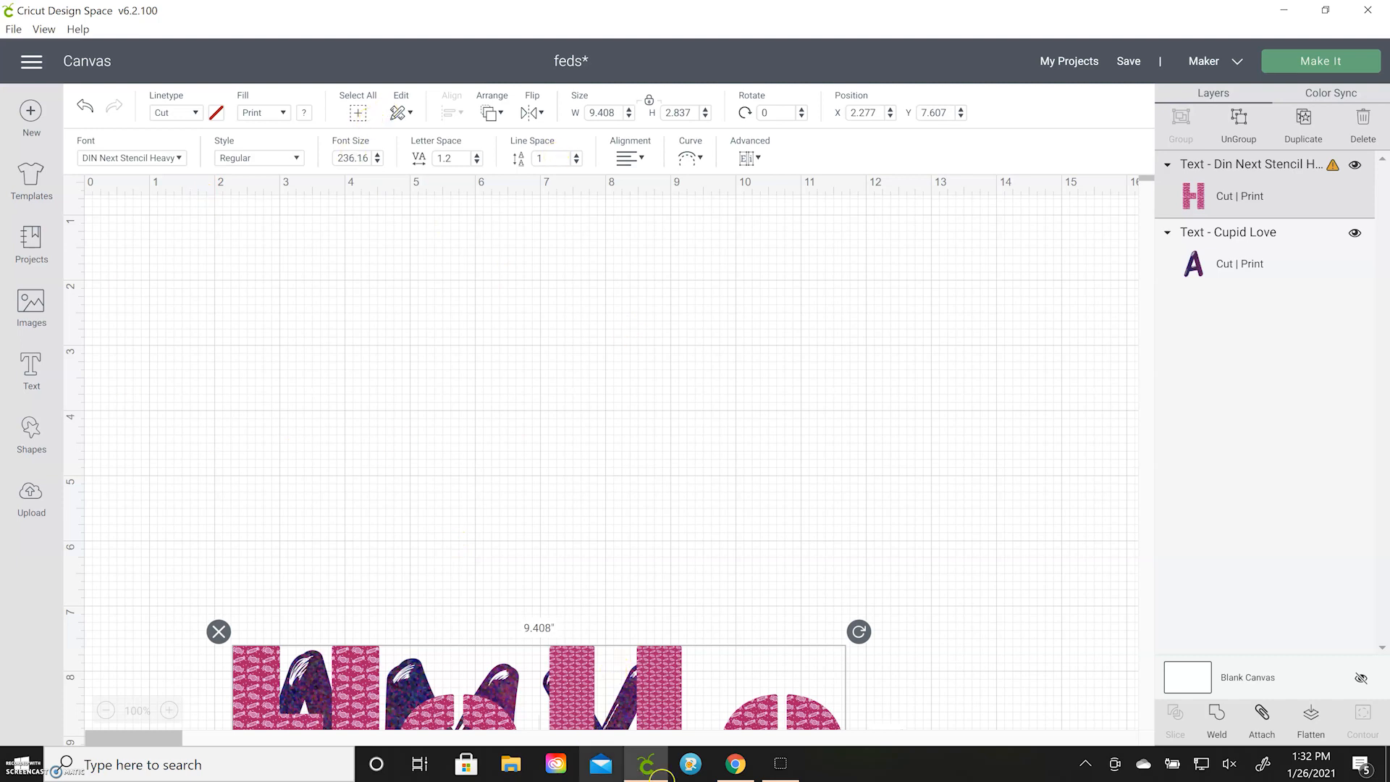
Switch to Chrome, search Google for "pattern fills" and look over the results
click(734, 765)
text(pa)
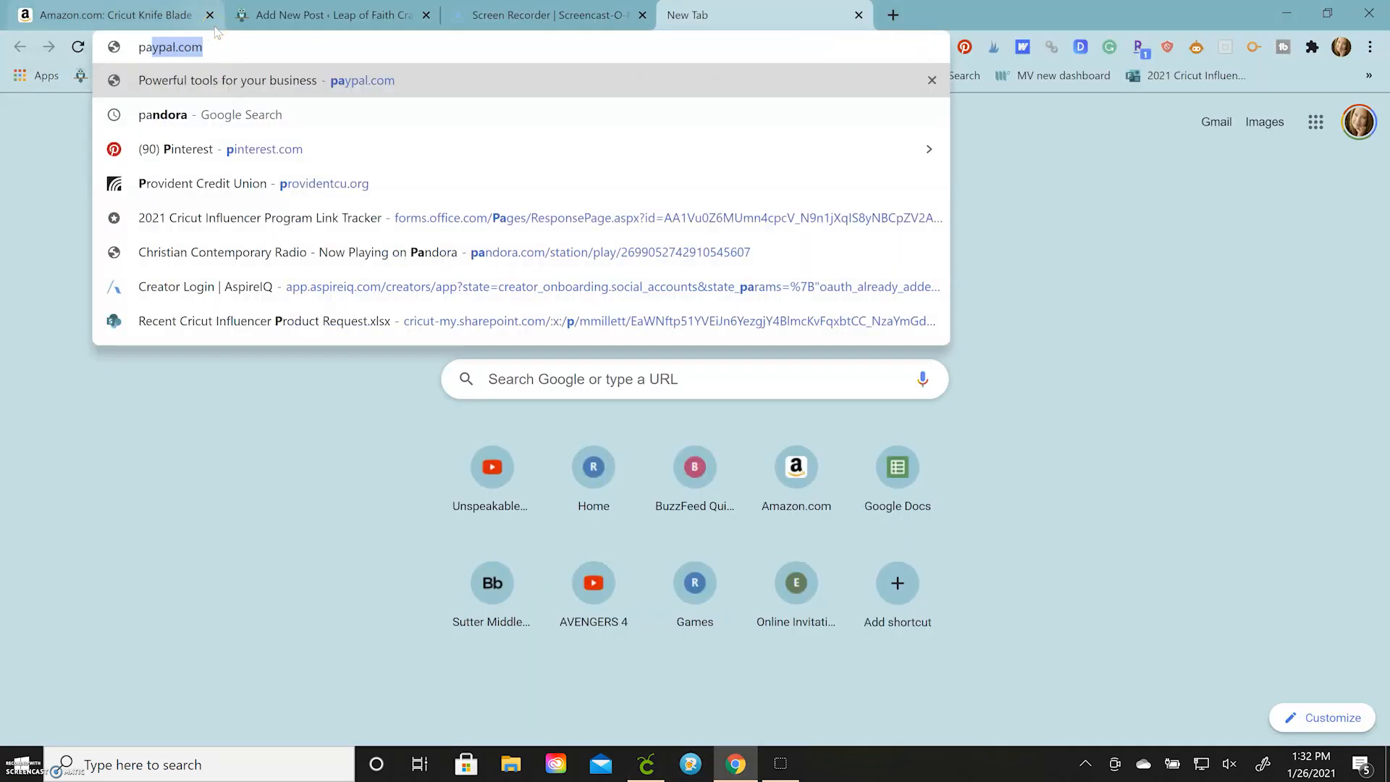
text(ttern fills)
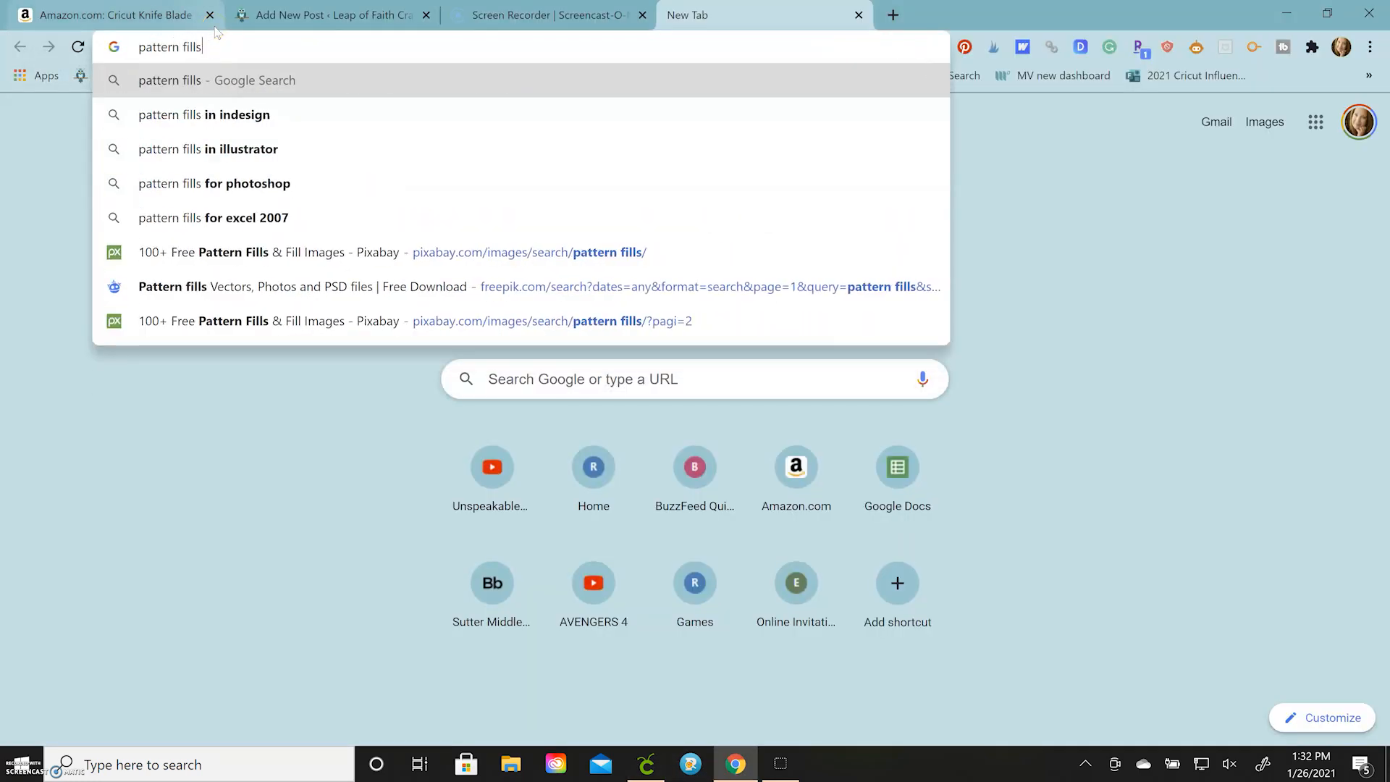
key(Return)
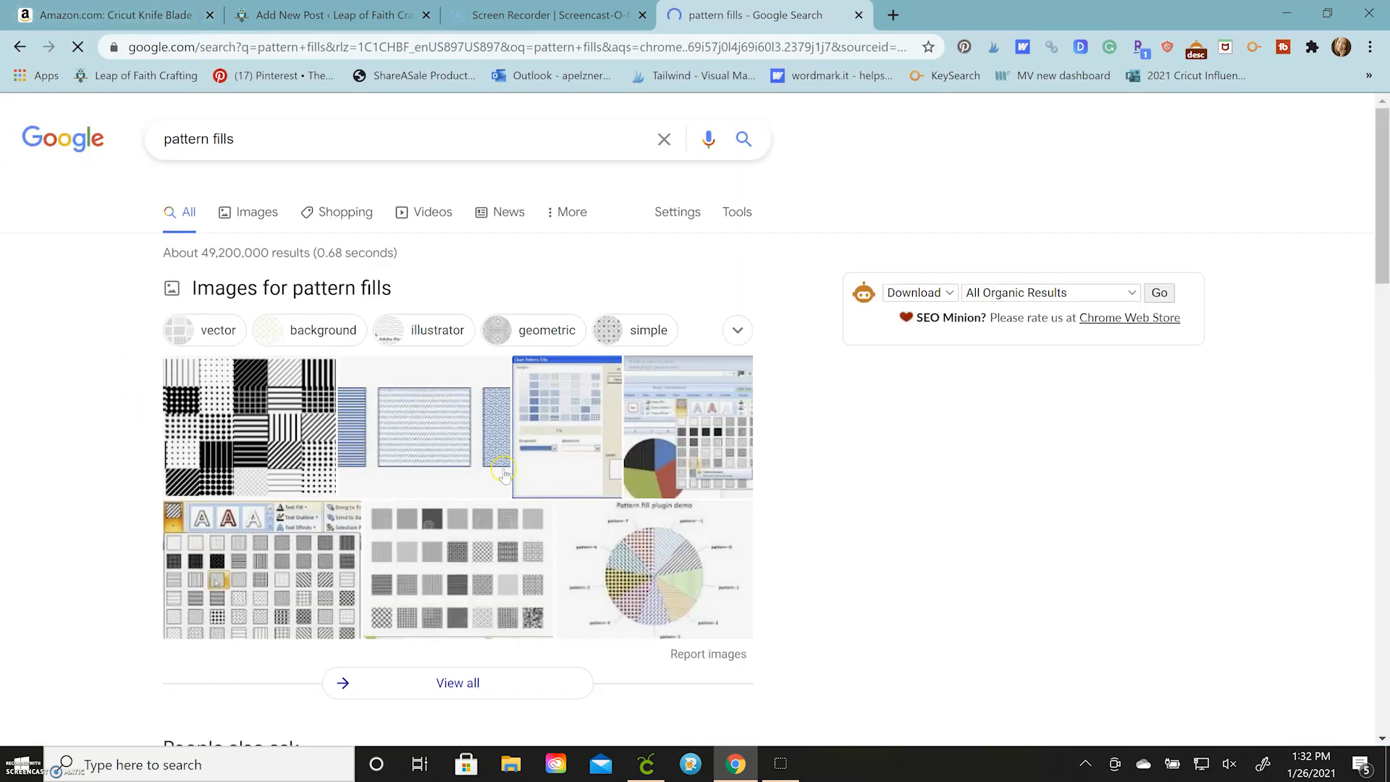
scroll(194, 453, down, 2)
scroll(194, 453, down, 5)
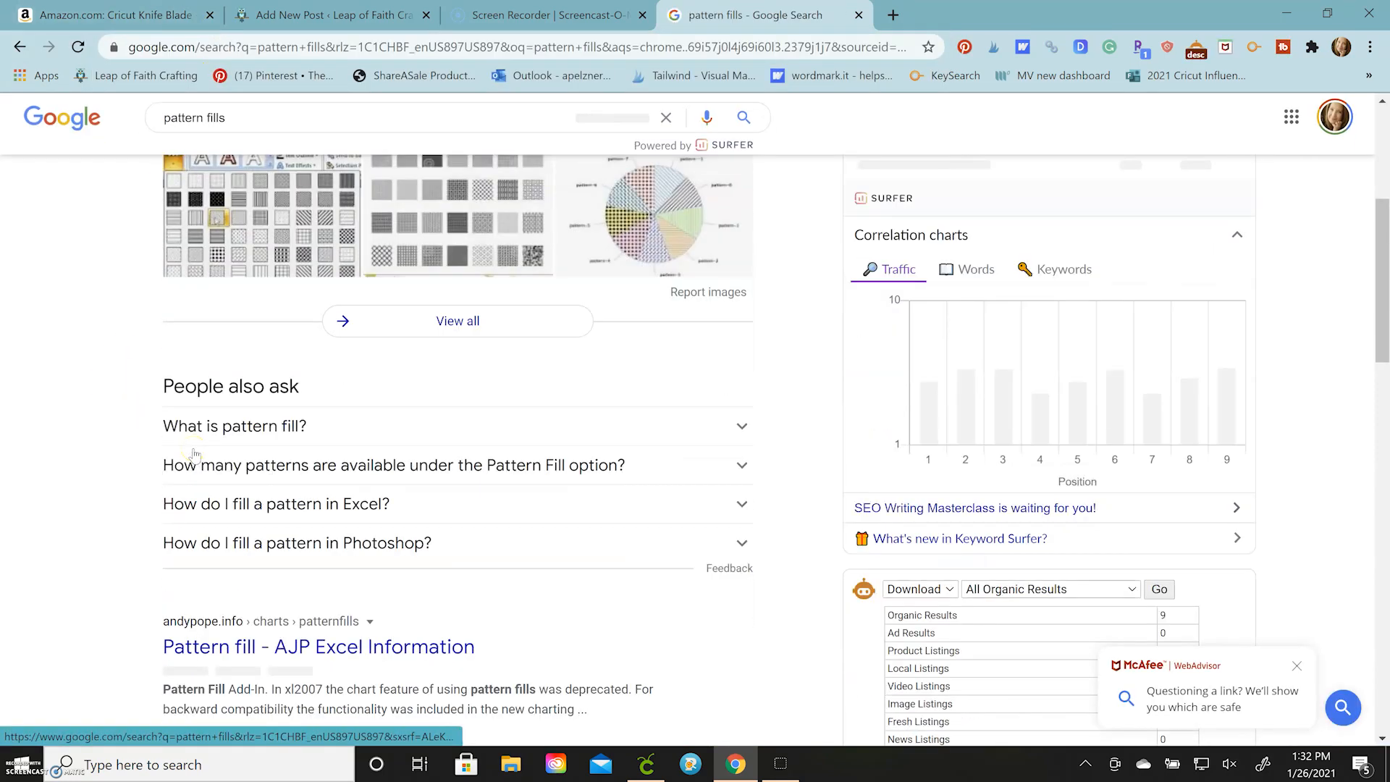
scroll(194, 454, up, 3)
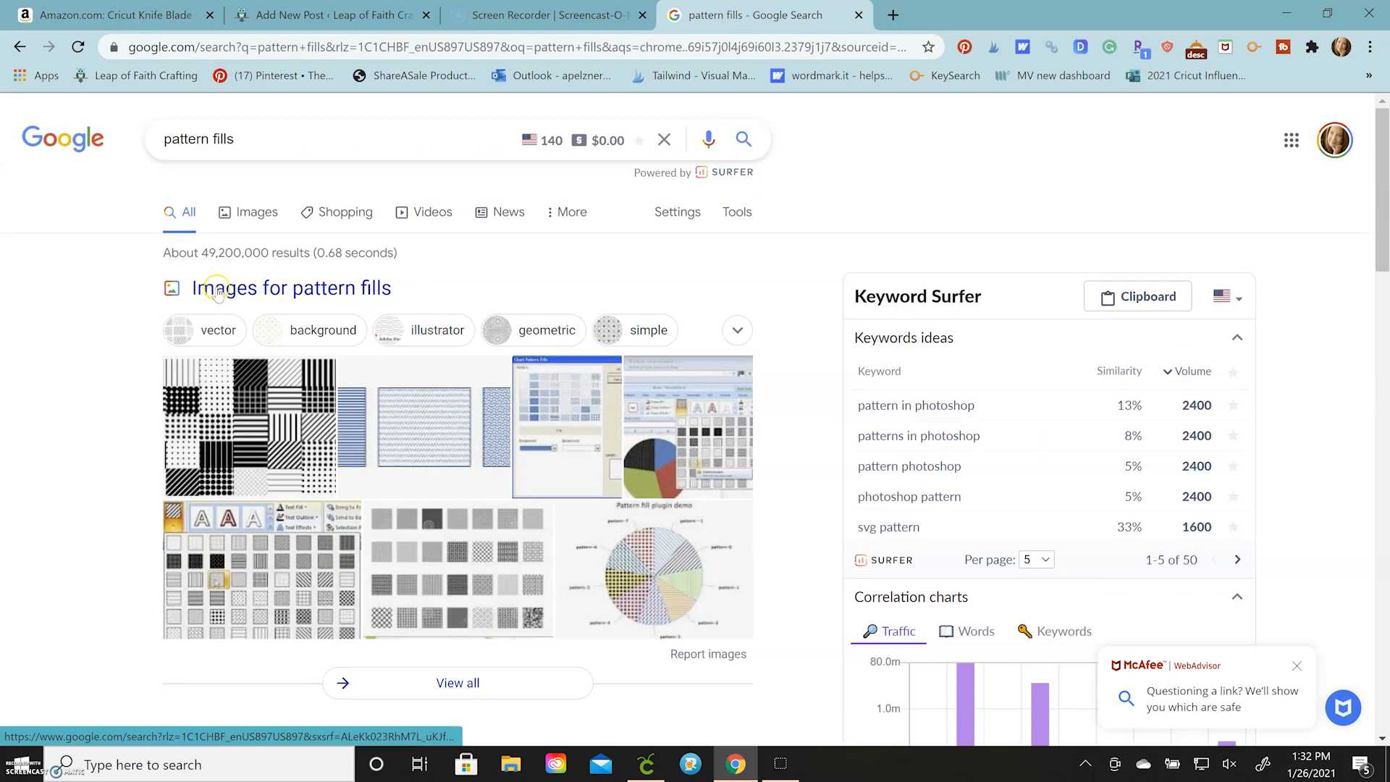
Open pixabay.com and search its images for "pattern fills"
click(288, 48)
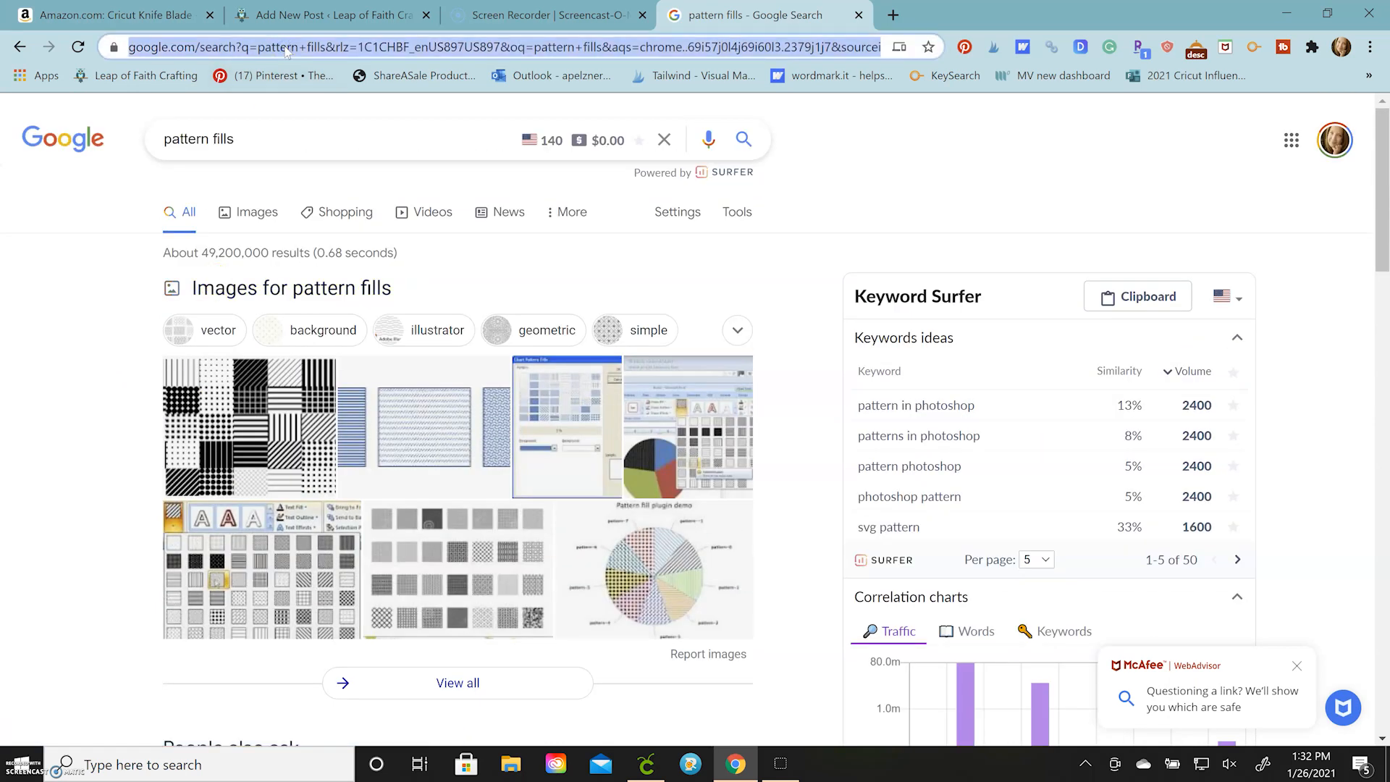
text(pix)
key(Return)
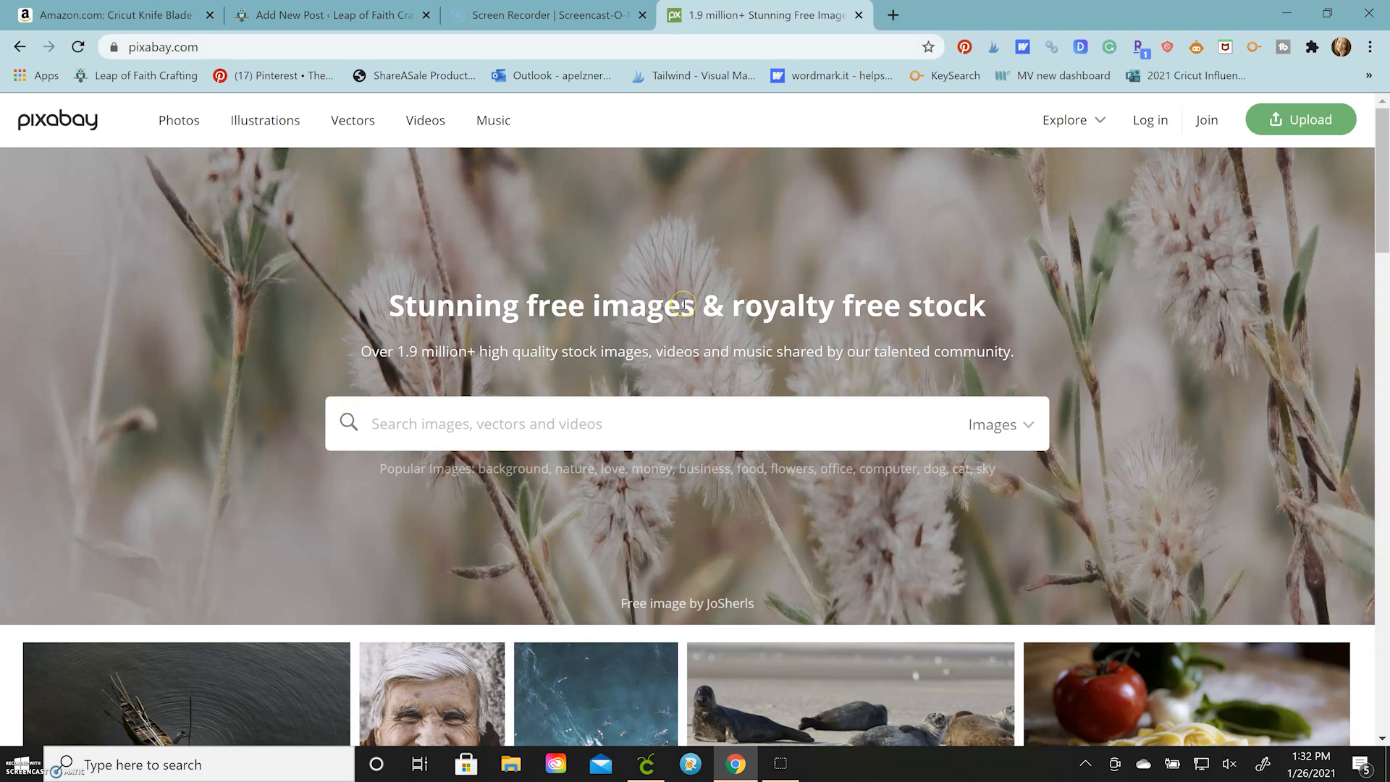
text(p)
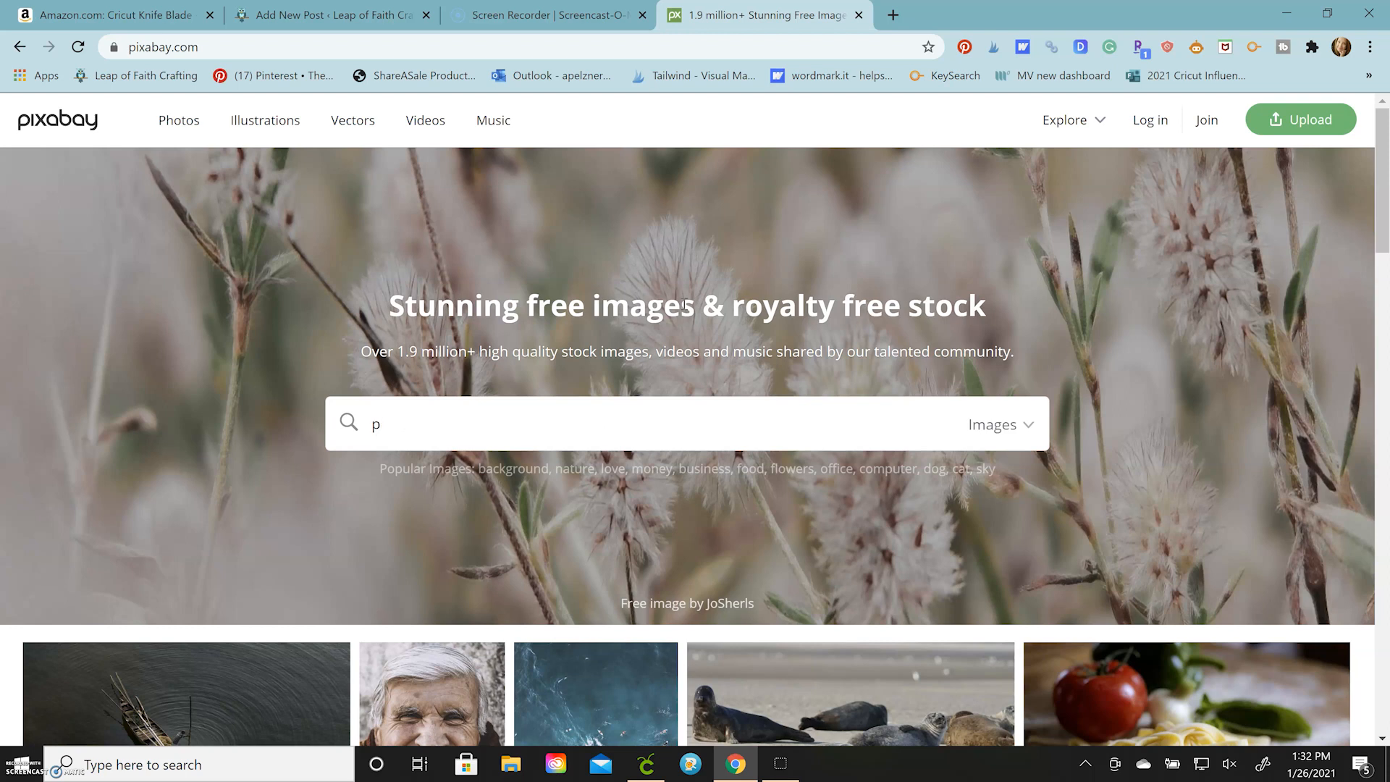
text(attern fills)
key(Return)
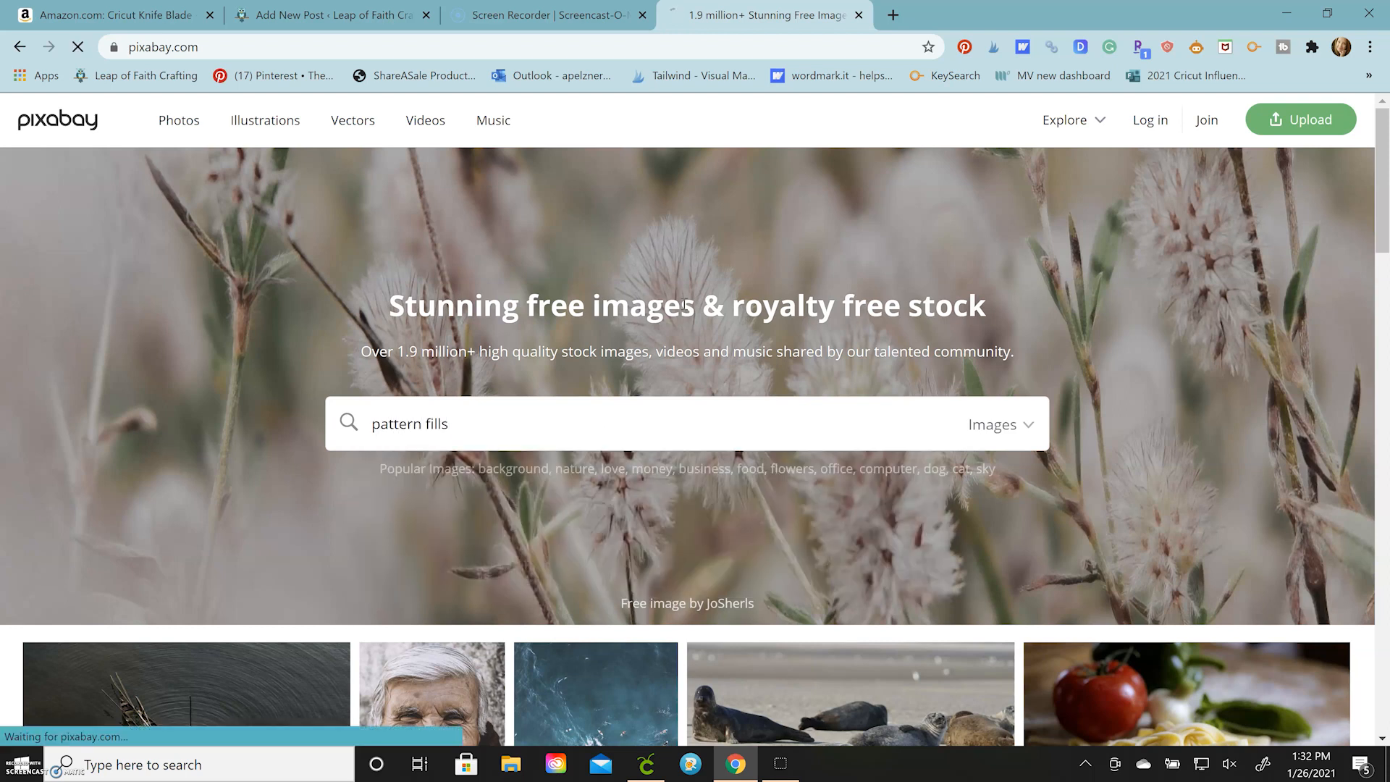
Browse the Pixabay pattern fill images for a design suitable as a fill
scroll(347, 487, down, 2)
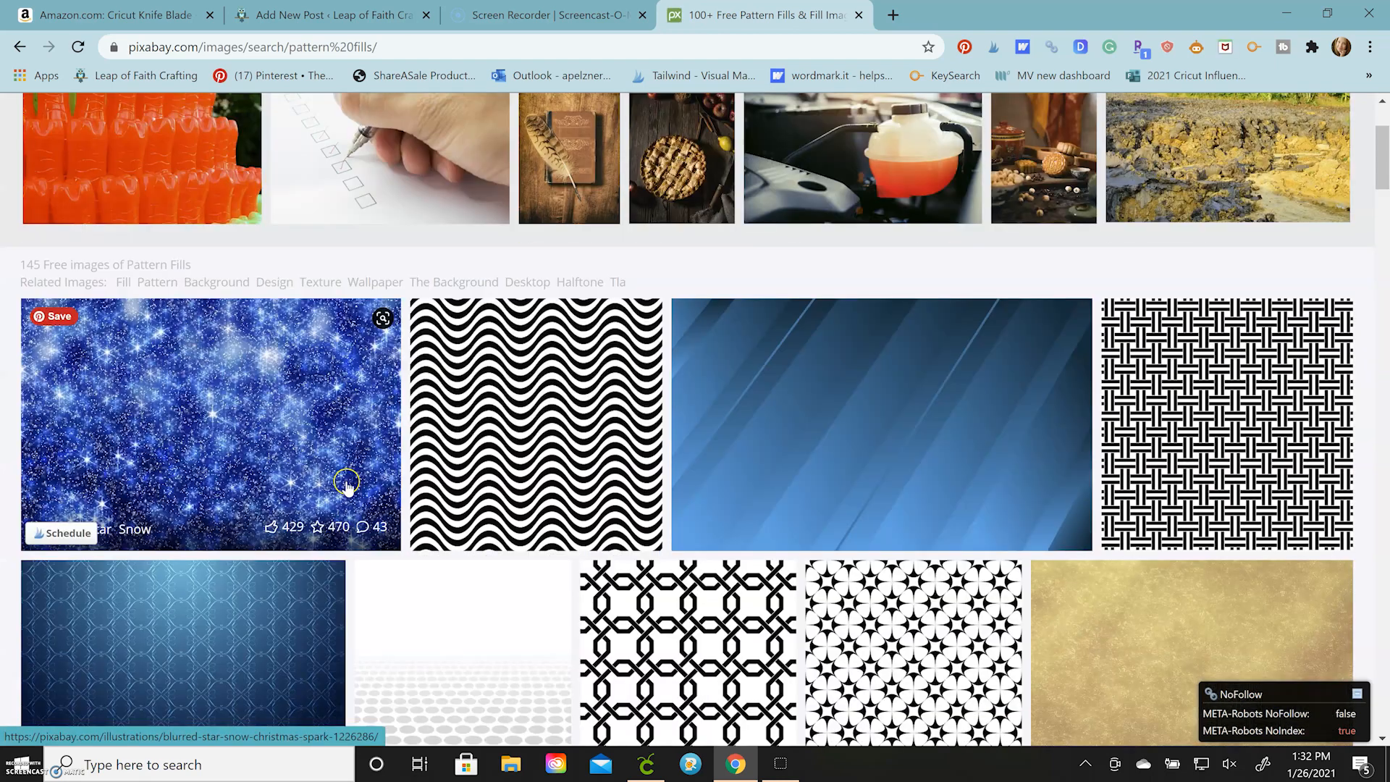
scroll(681, 579, down, 5)
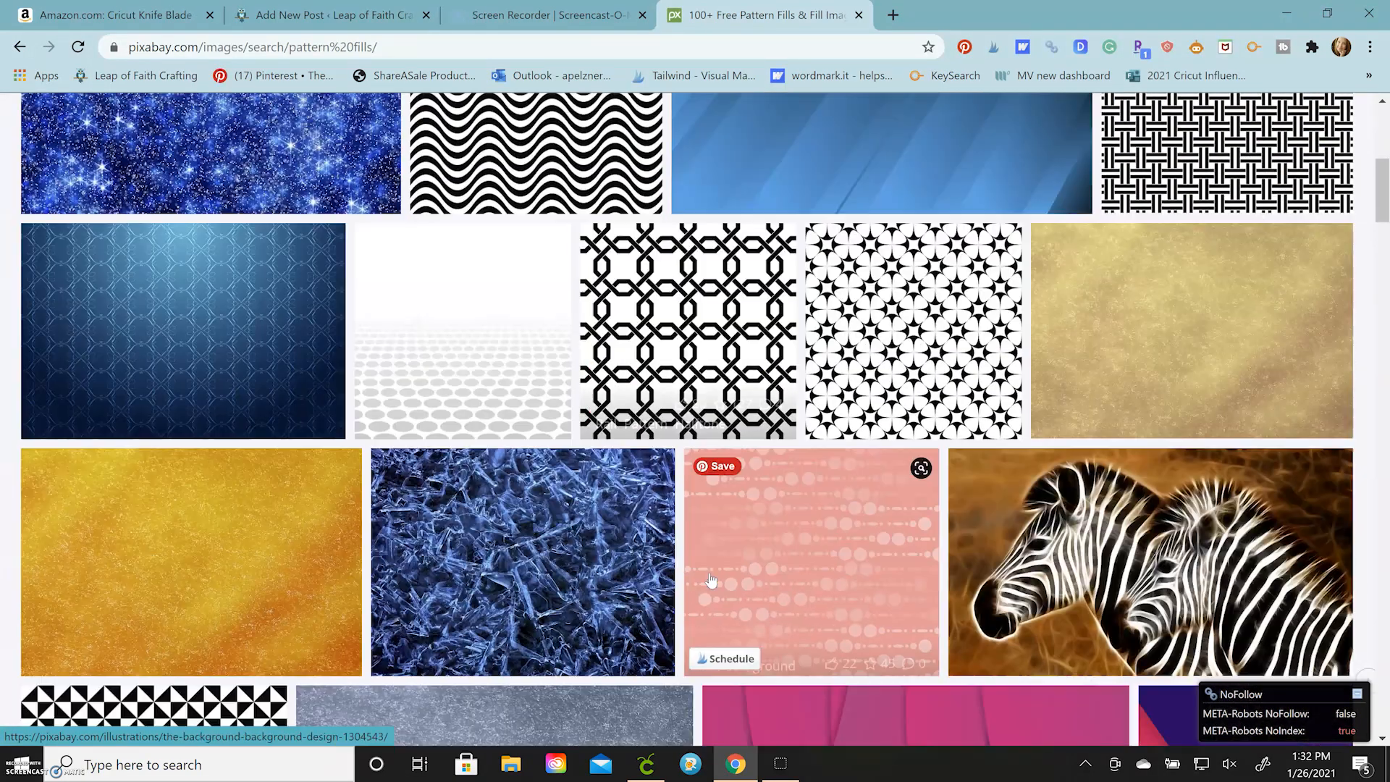
scroll(711, 579, down, 4)
scroll(711, 580, down, 3)
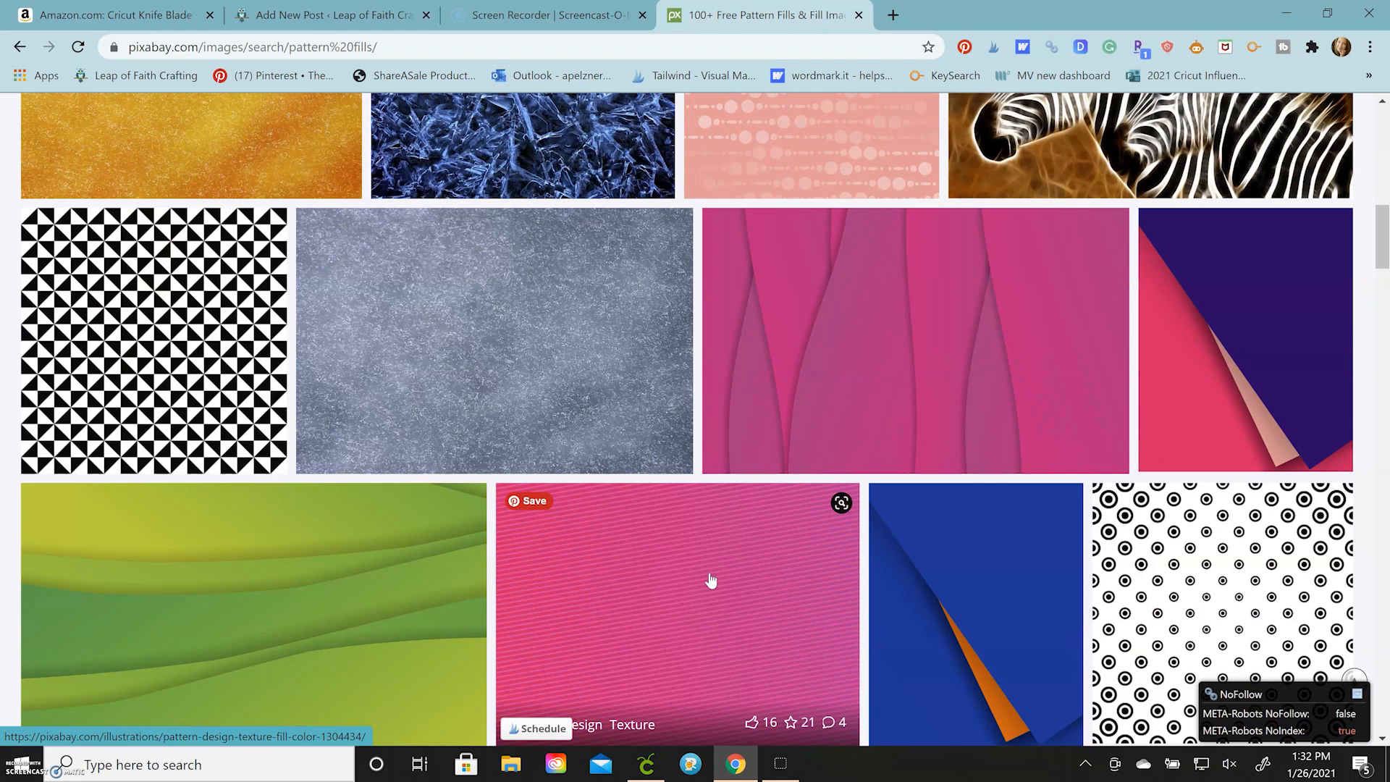
scroll(711, 579, down, 3)
scroll(695, 583, down, 12)
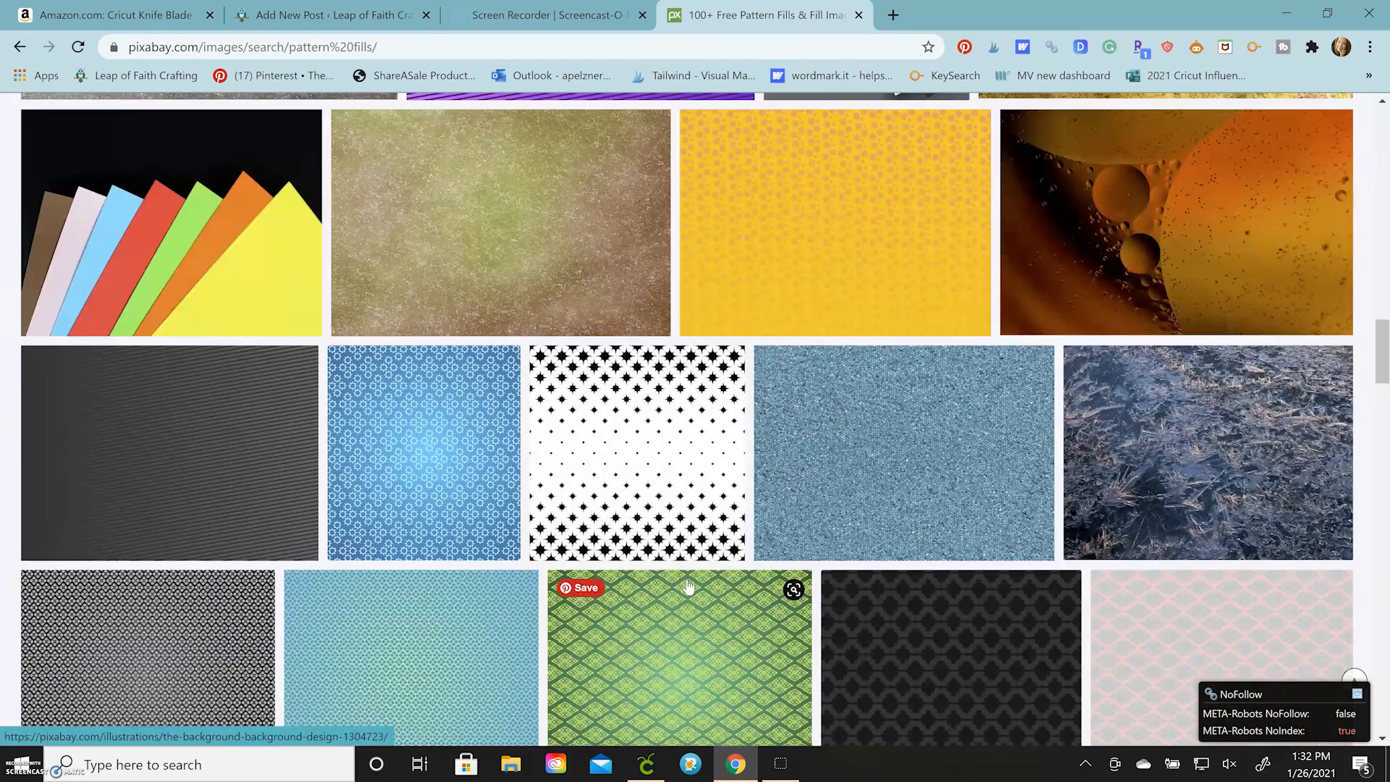
scroll(688, 587, down, 9)
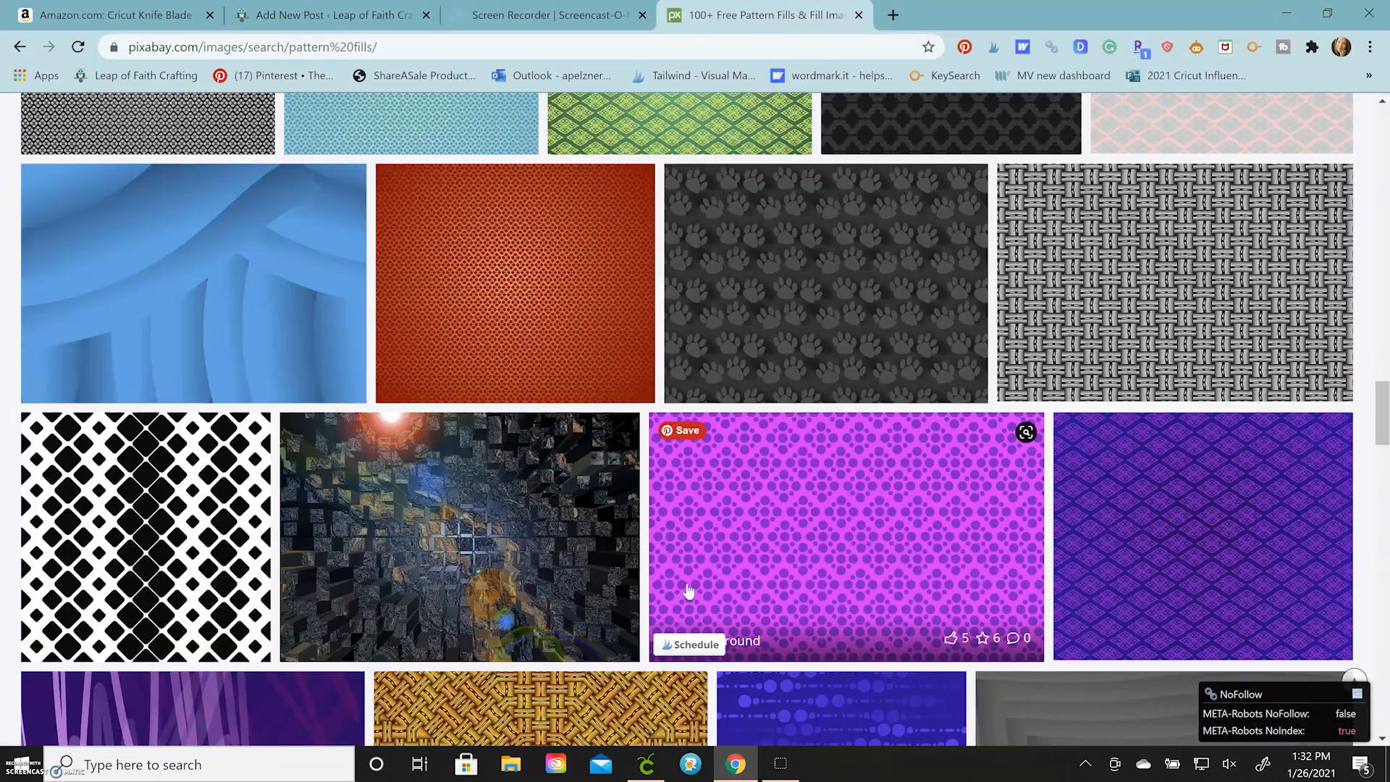
scroll(689, 591, down, 16)
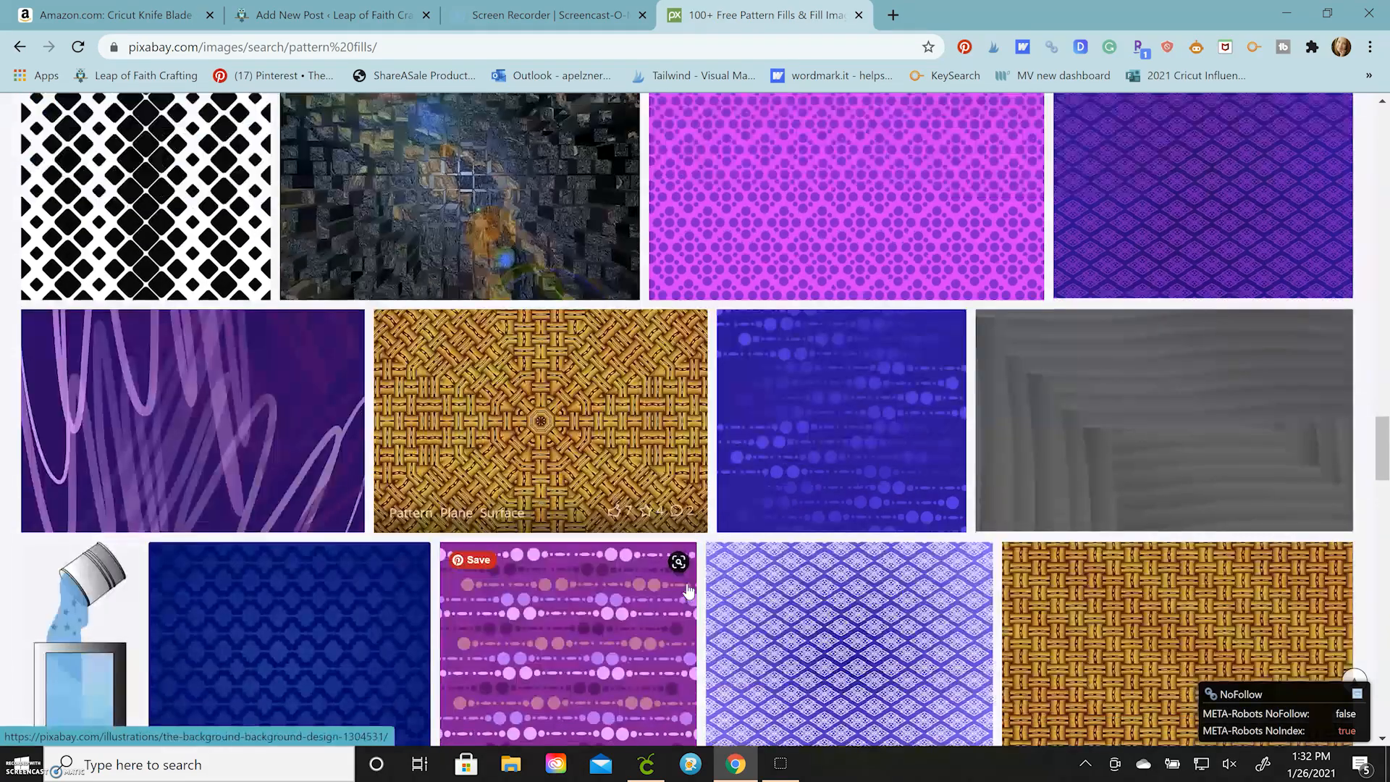
scroll(688, 592, down, 5)
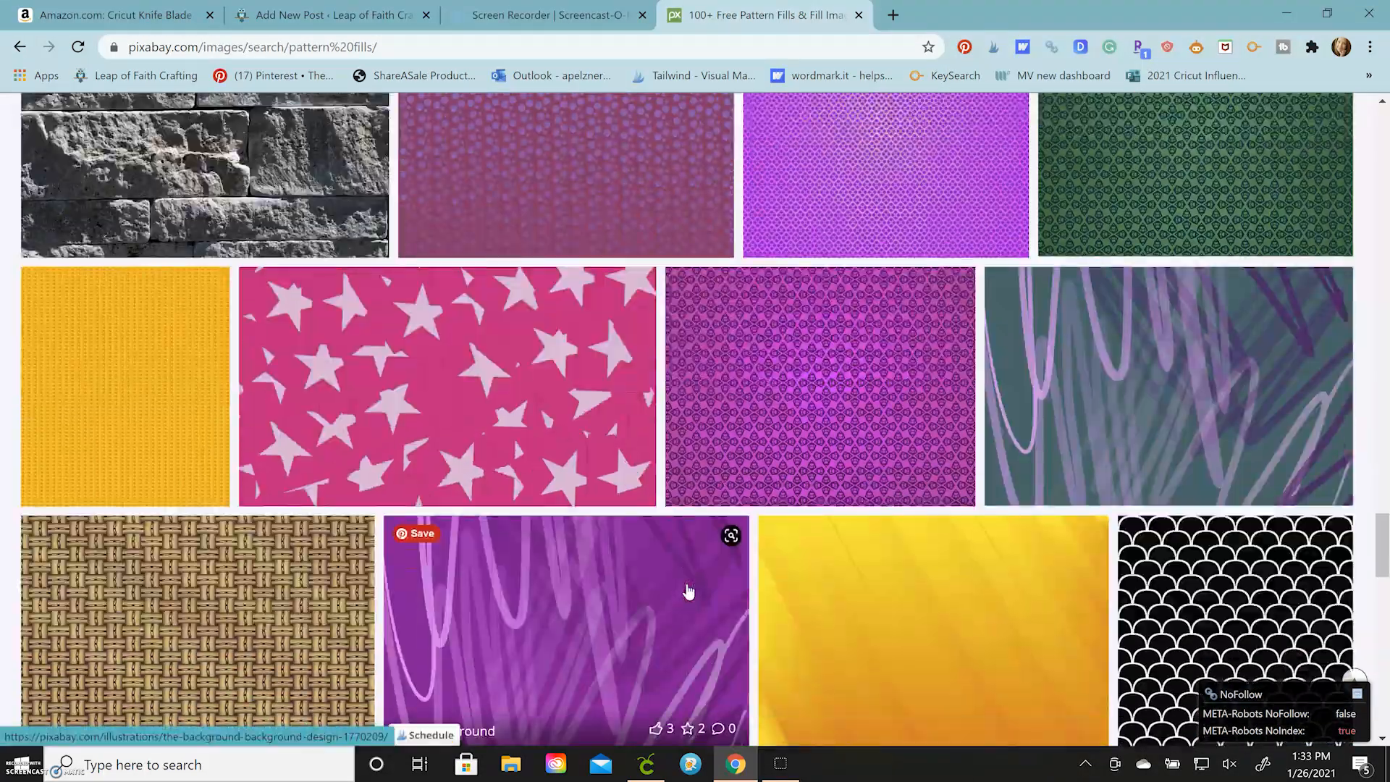
scroll(688, 593, down, 4)
scroll(688, 593, up, 16)
scroll(898, 552, up, 8)
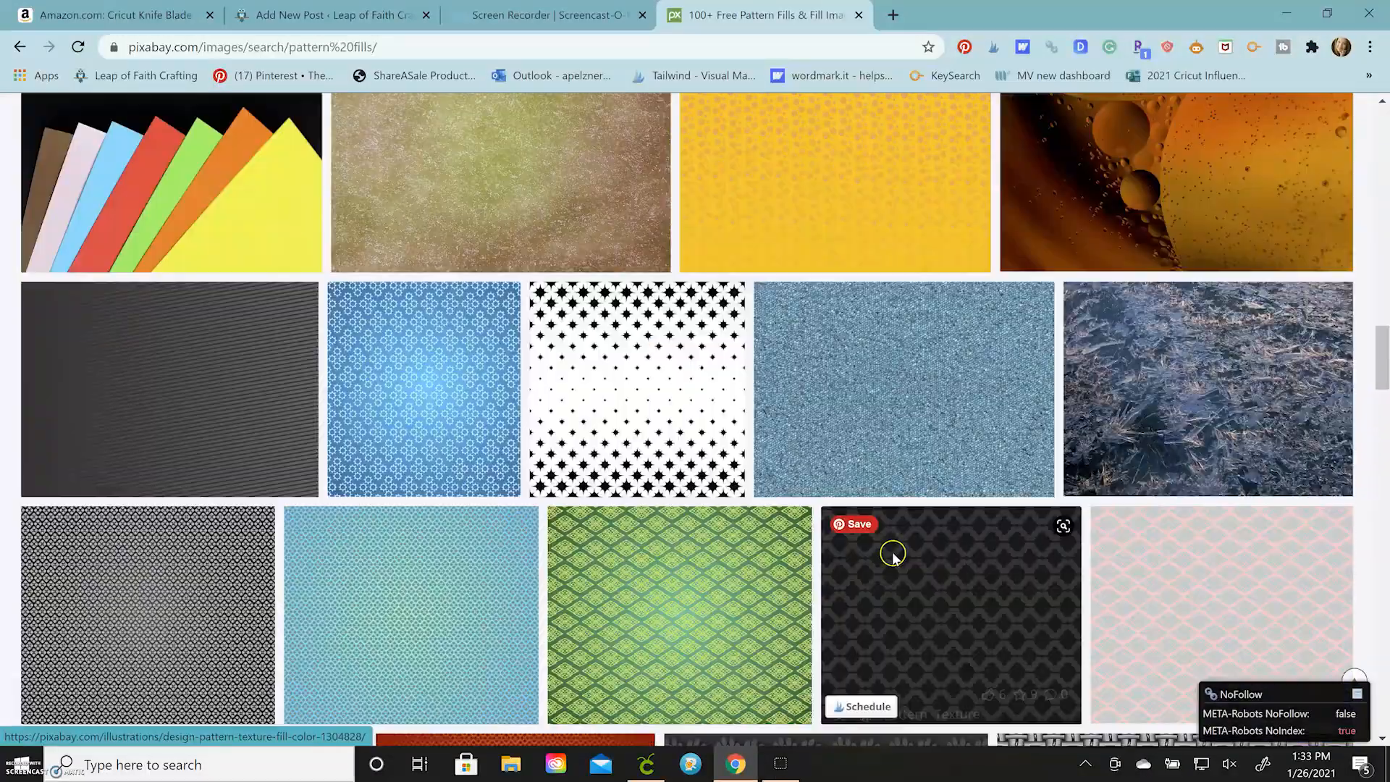
Download the orange abstract bubble image from Pixabay as a 1920×1229 JPG, completing the captcha, and close its preview
click(1162, 439)
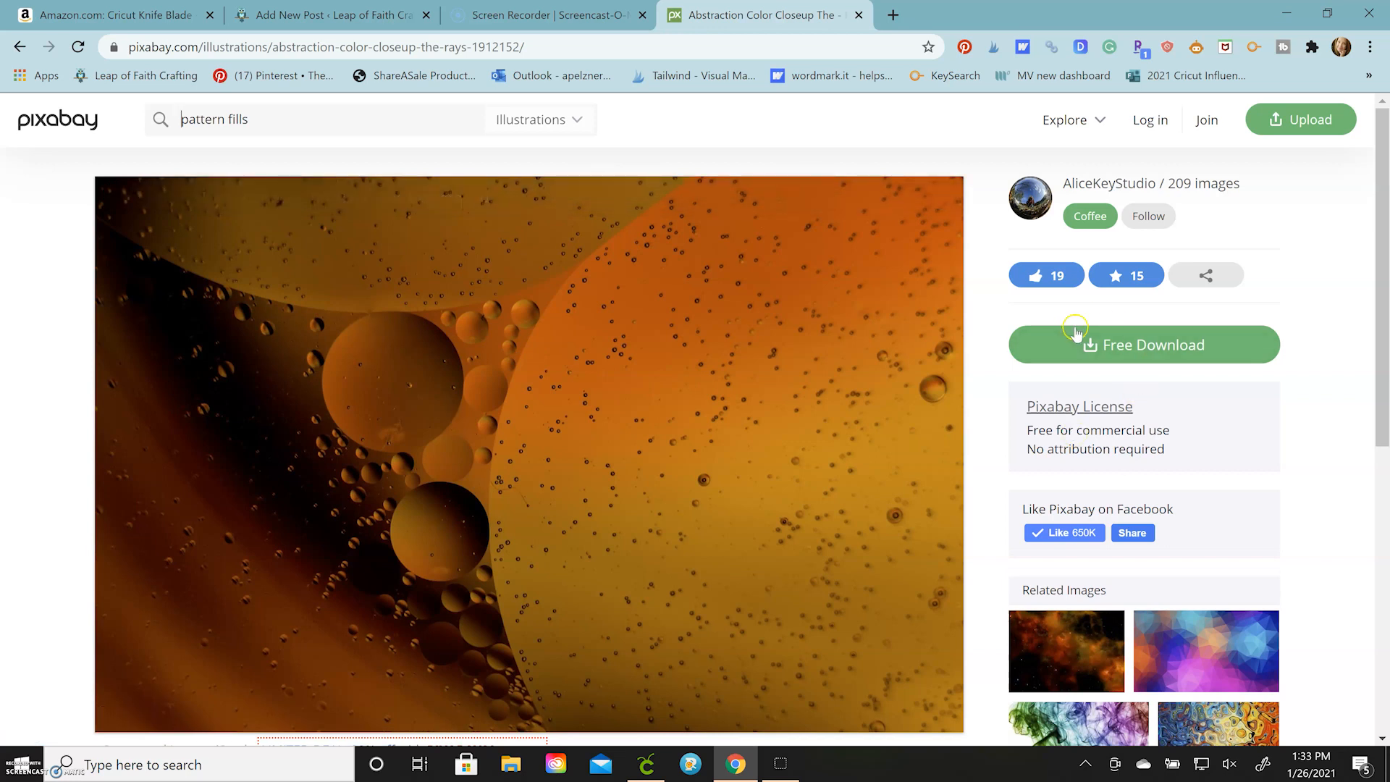
click(1132, 346)
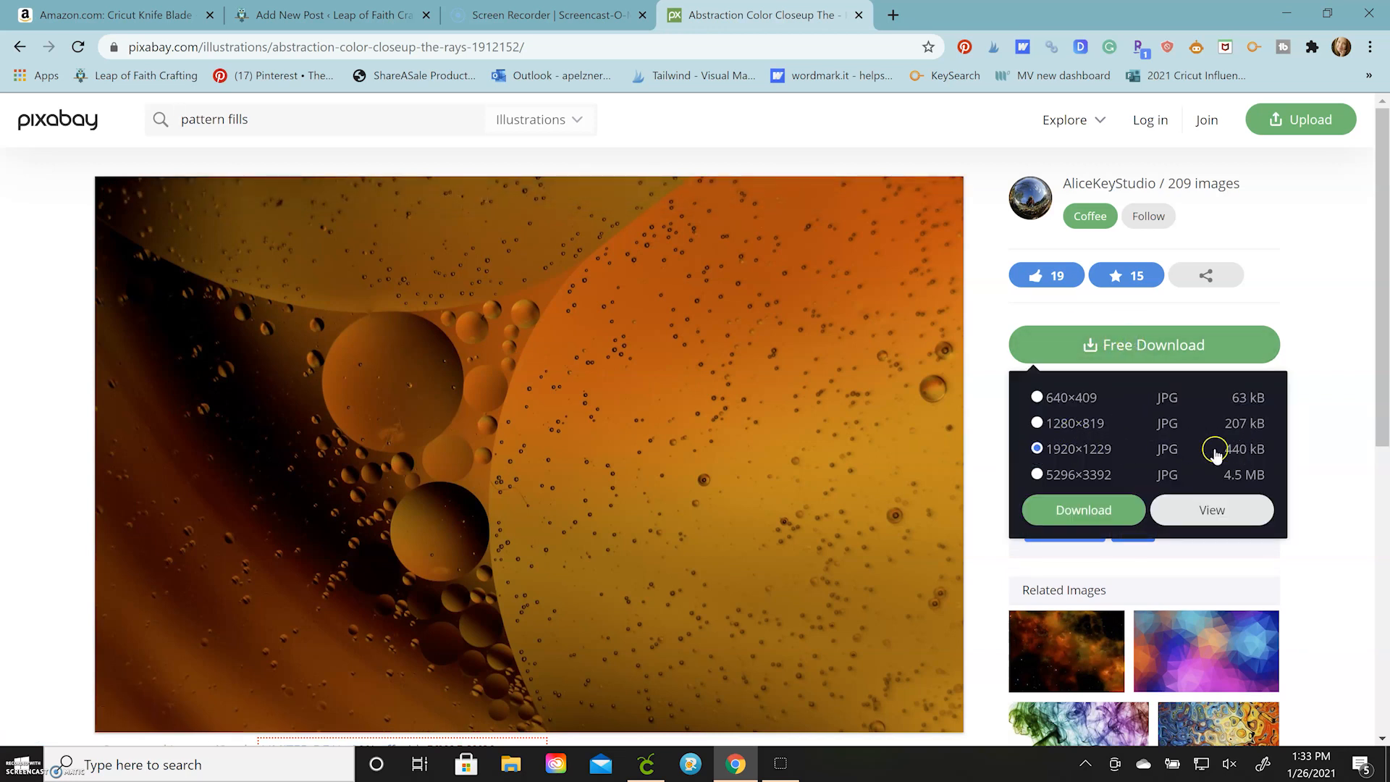
click(1086, 515)
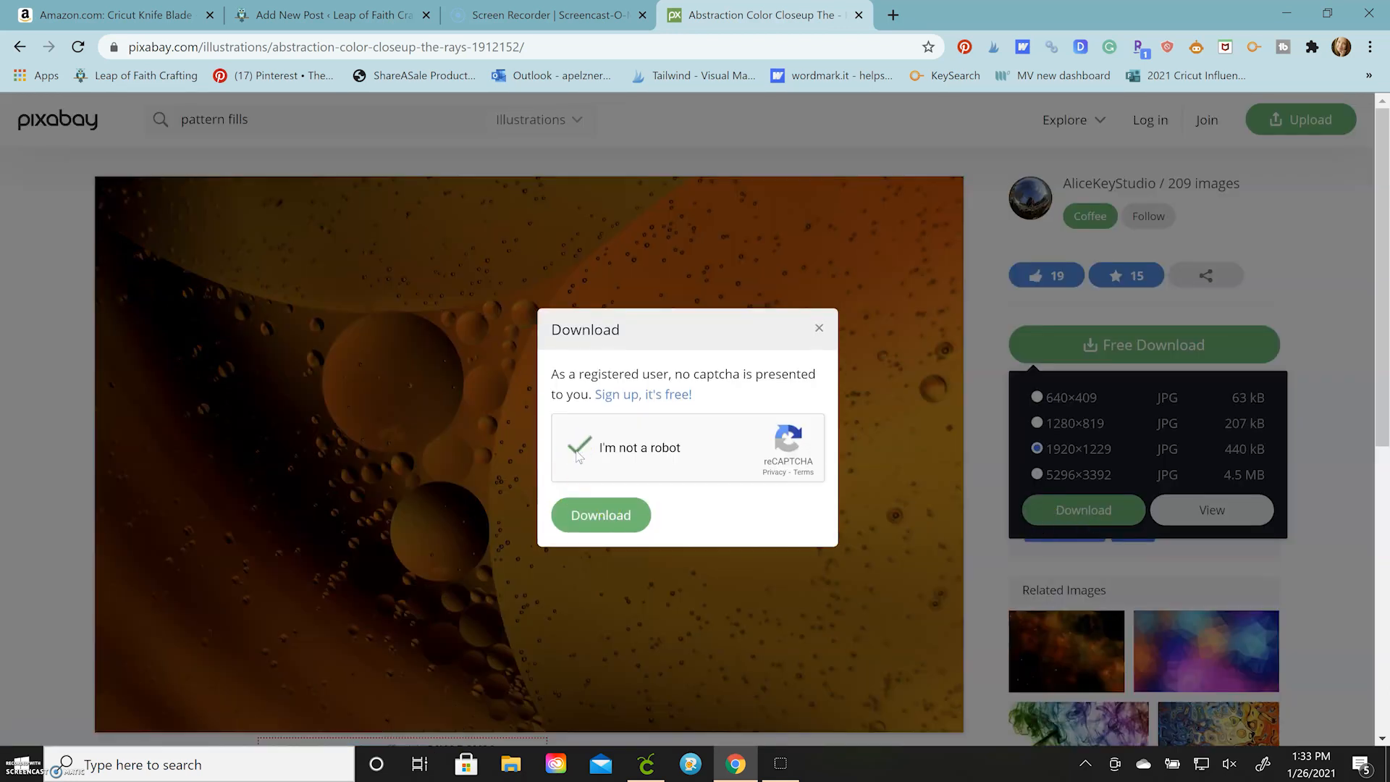
click(623, 511)
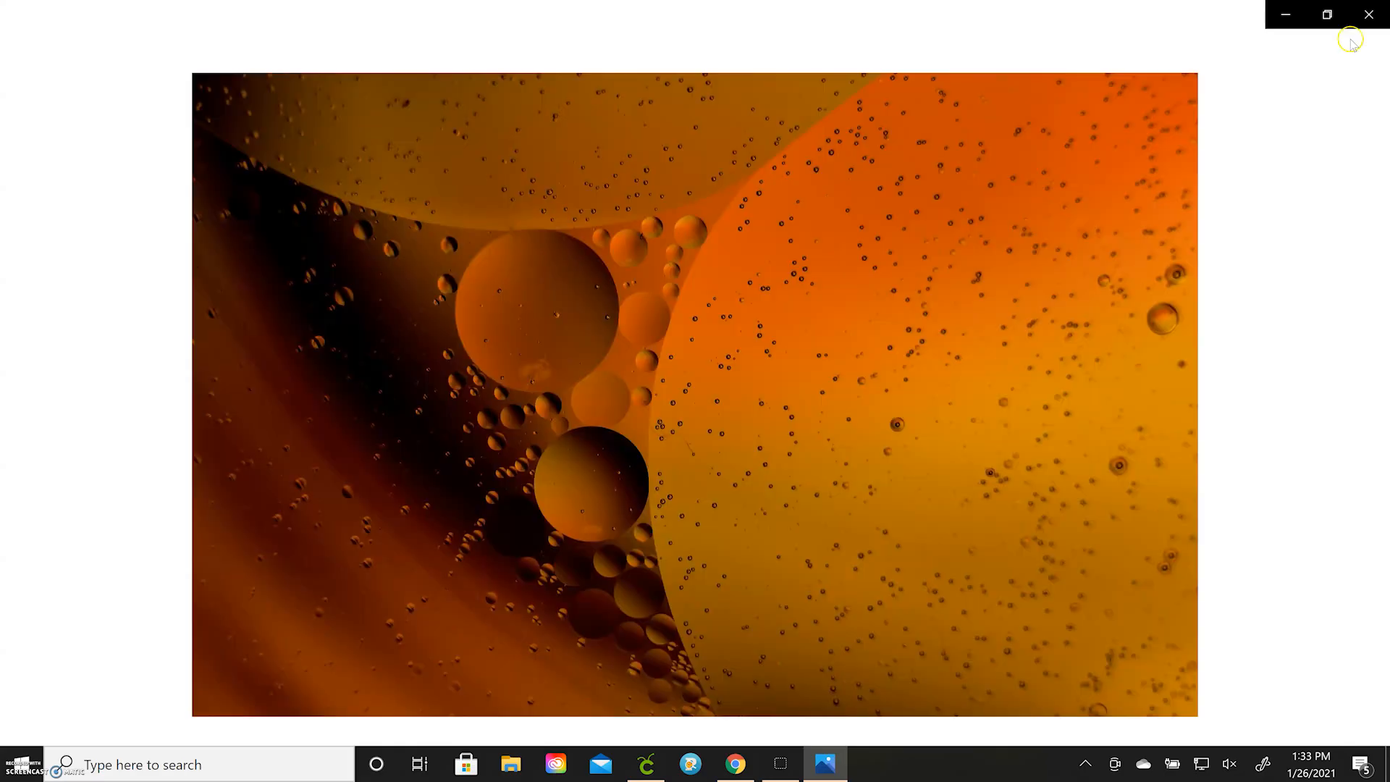
click(1368, 16)
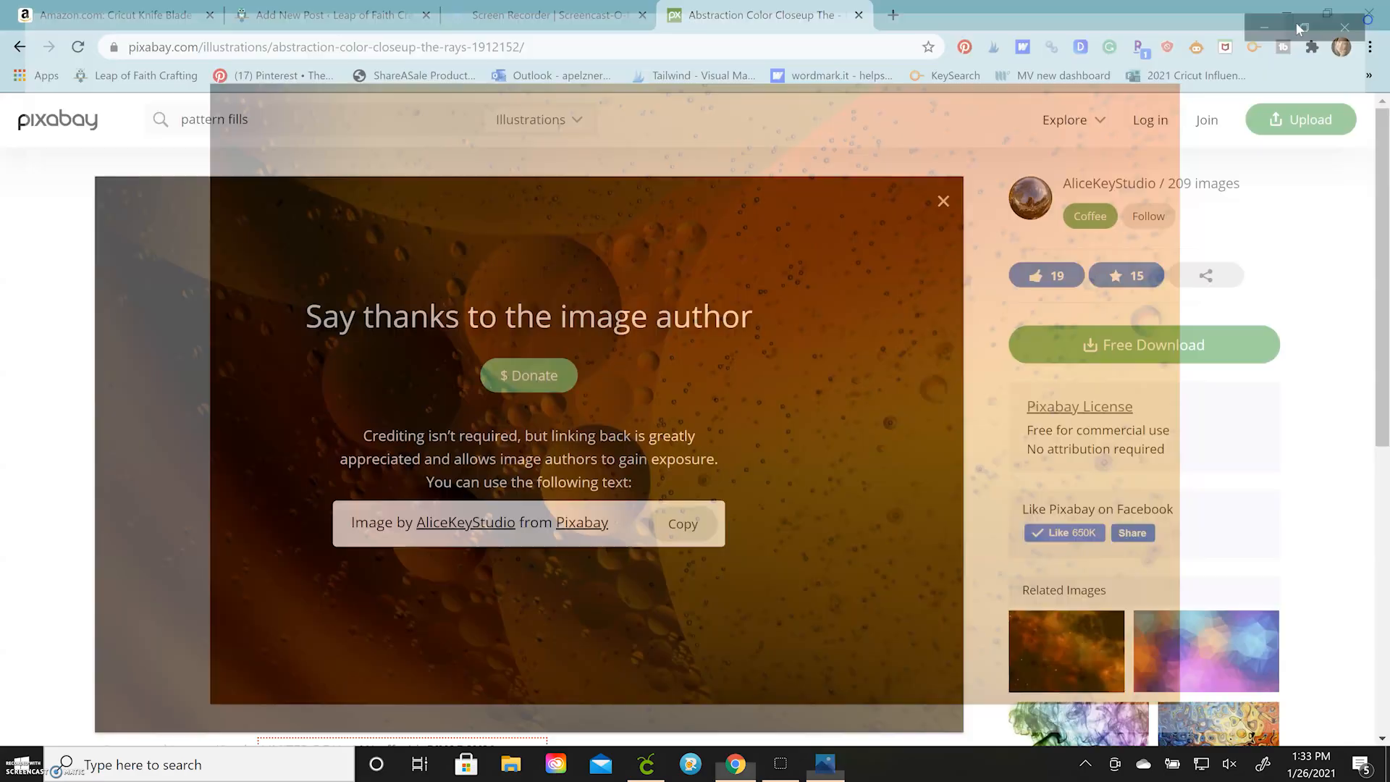
Switch back to Cricut Design Space and load abstraction-1912152_1920 from Downloads as a pattern fill upload
click(640, 763)
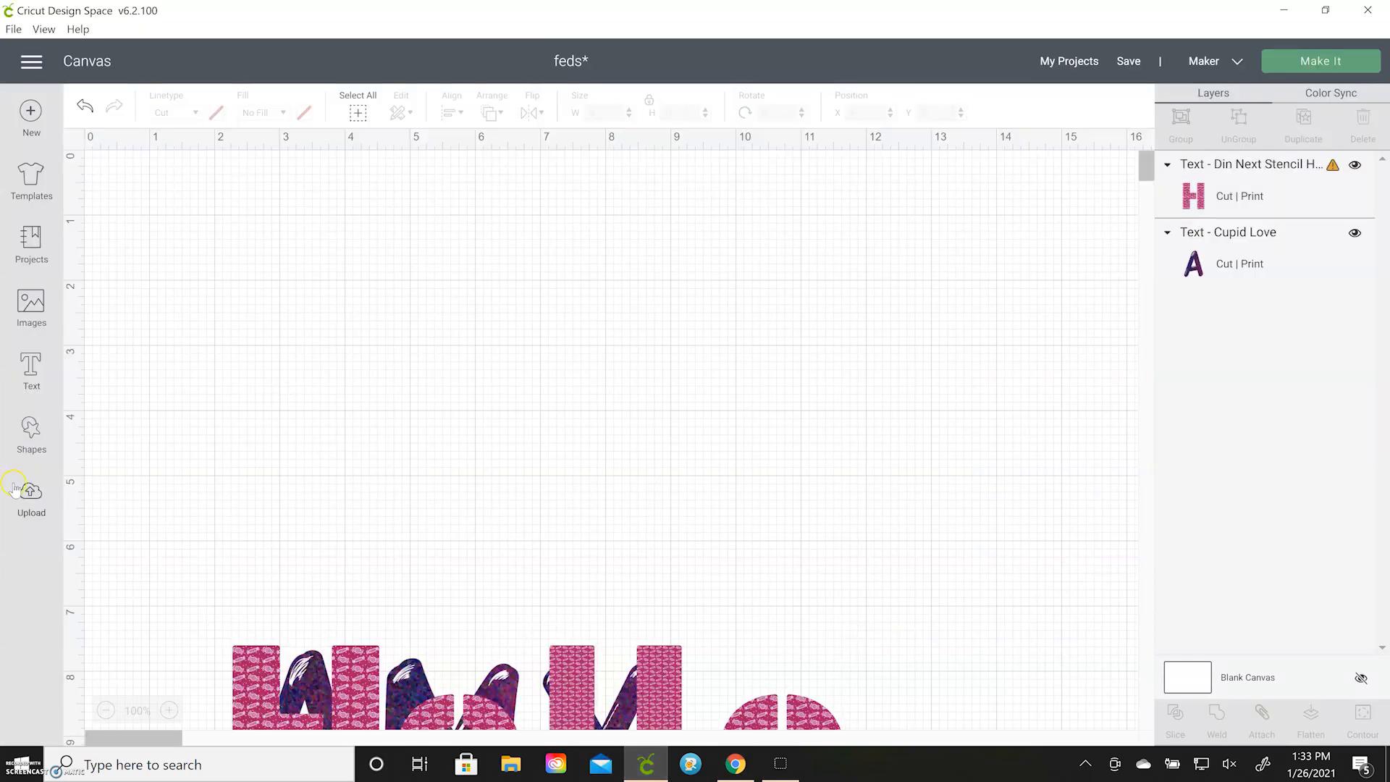
click(29, 496)
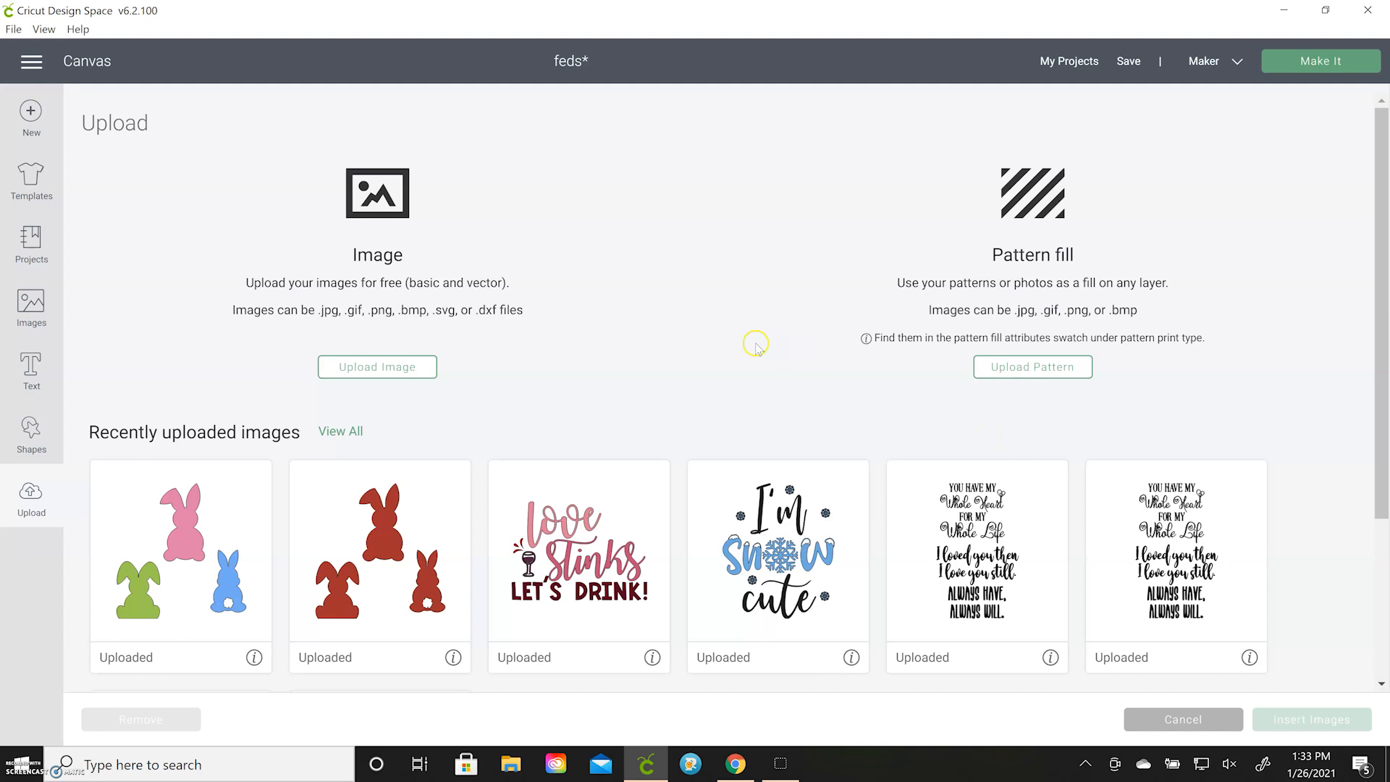
click(1060, 374)
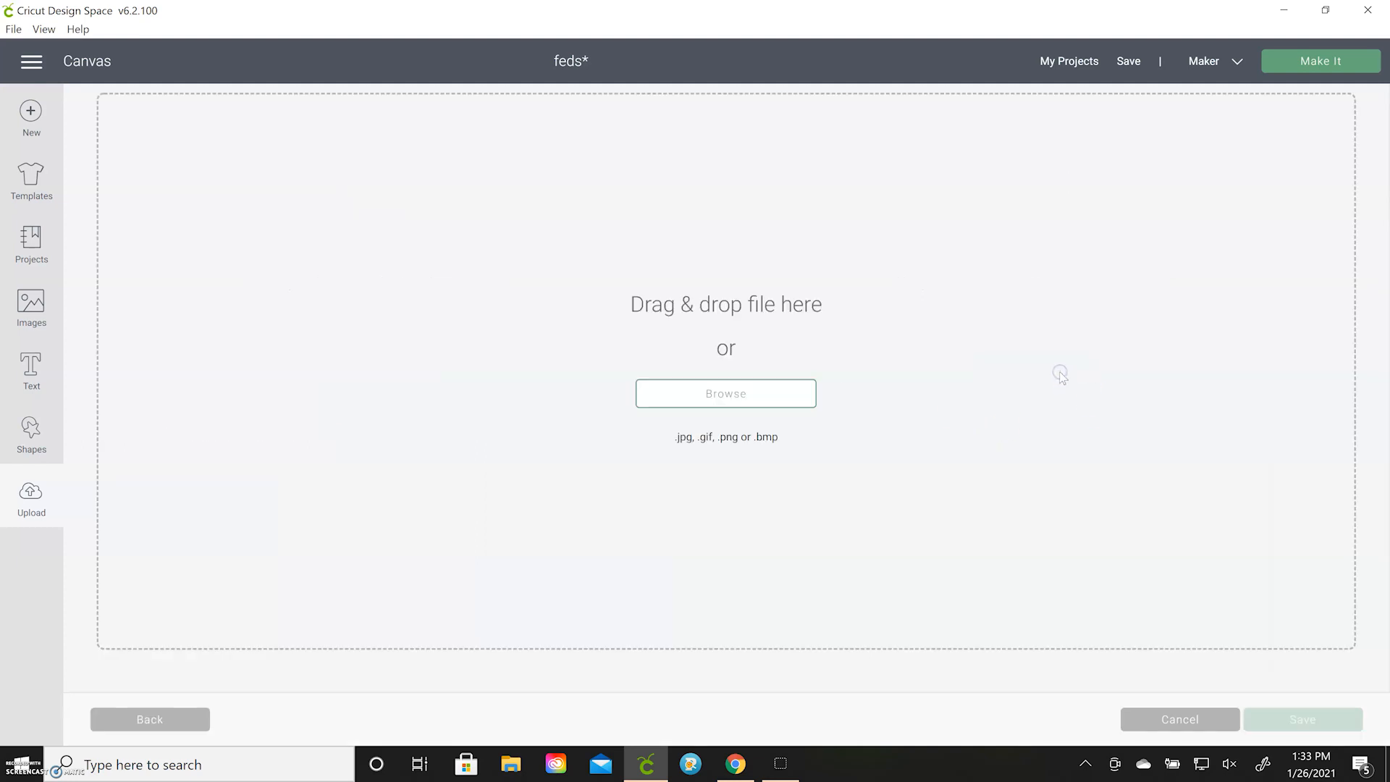
click(746, 409)
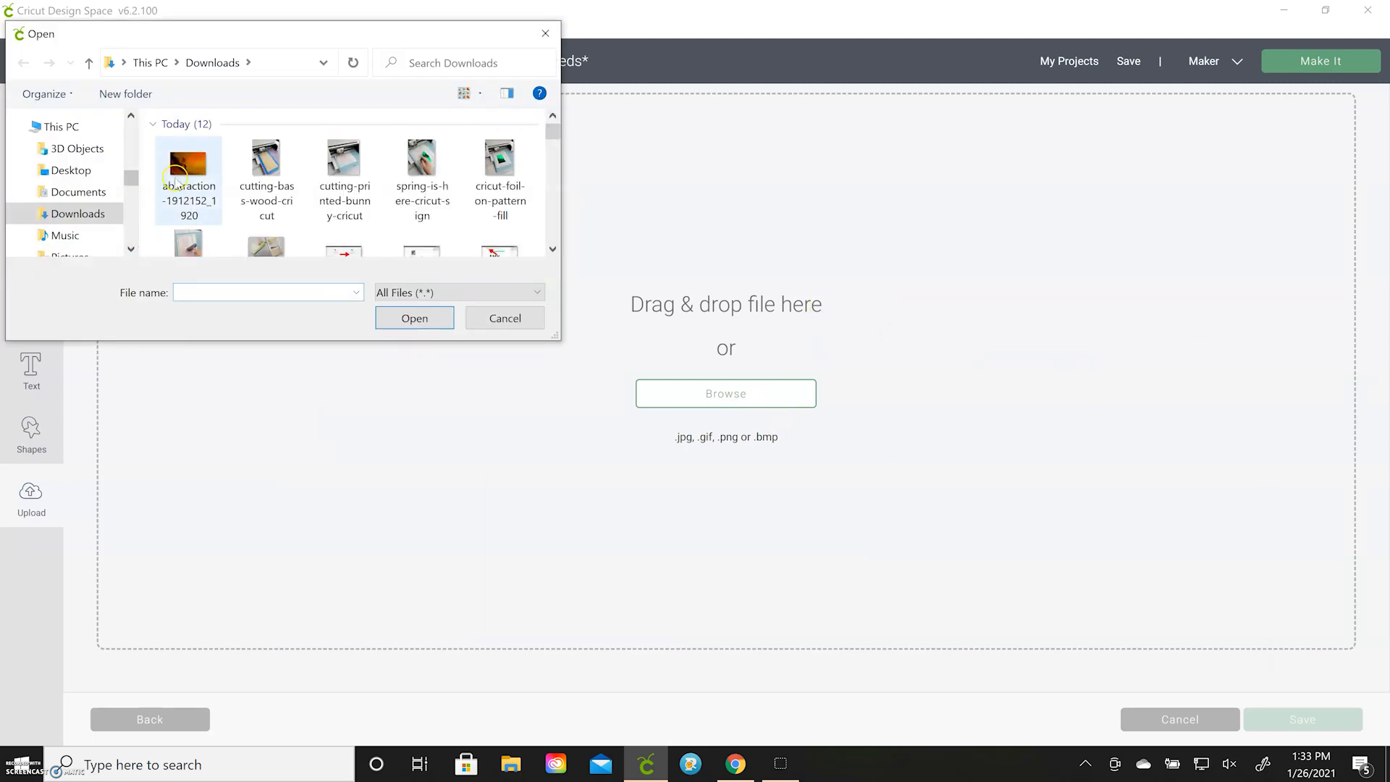
click(190, 174)
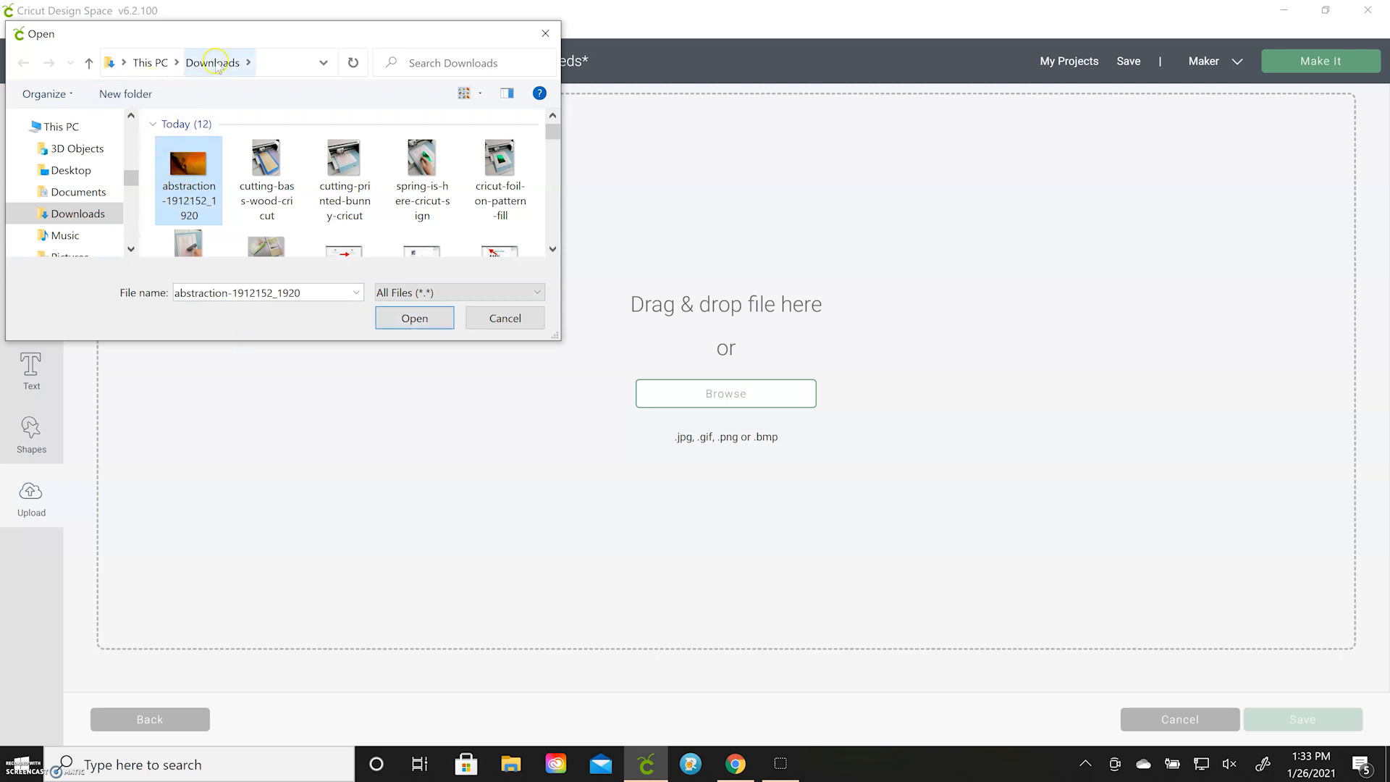
click(429, 320)
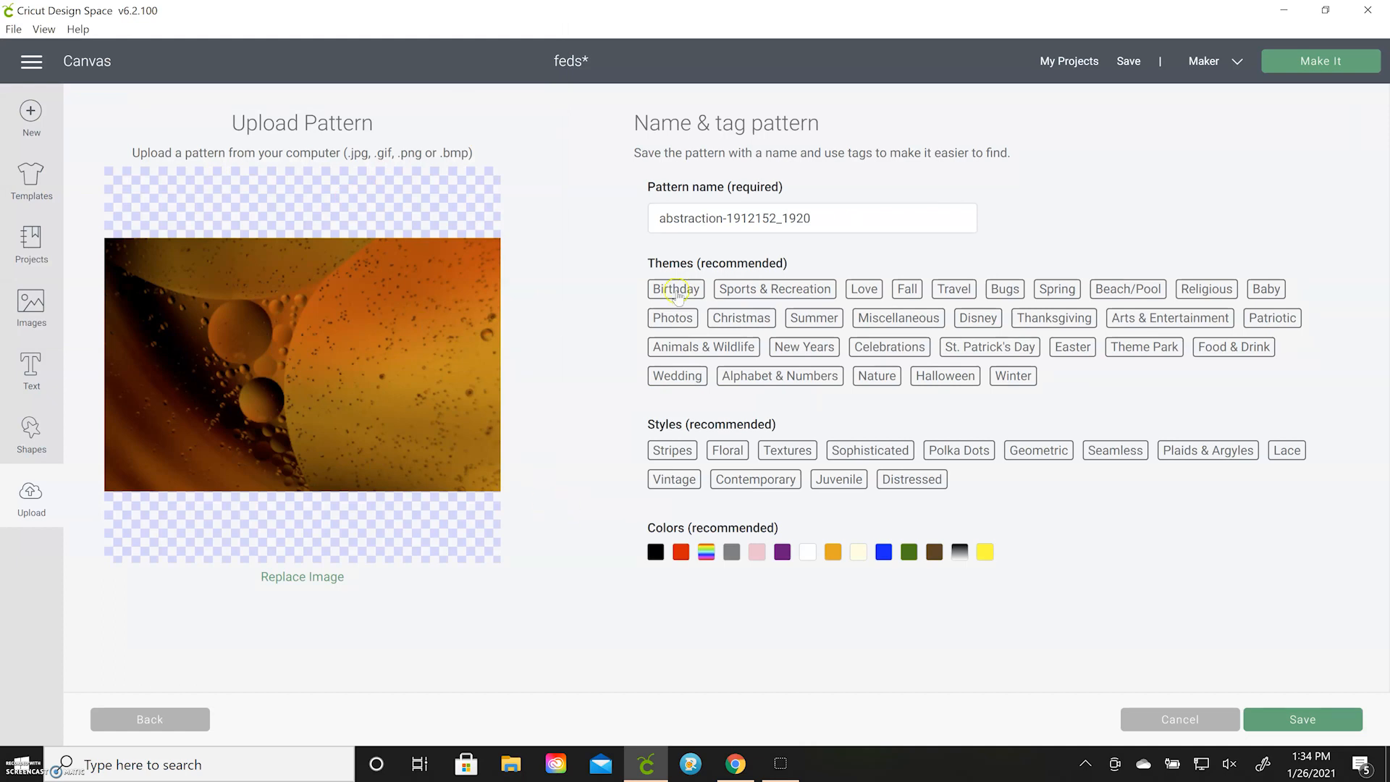
Name the pattern Bubble Orange, tag it with the orange color, and save the upload
drag(821, 218, 596, 229)
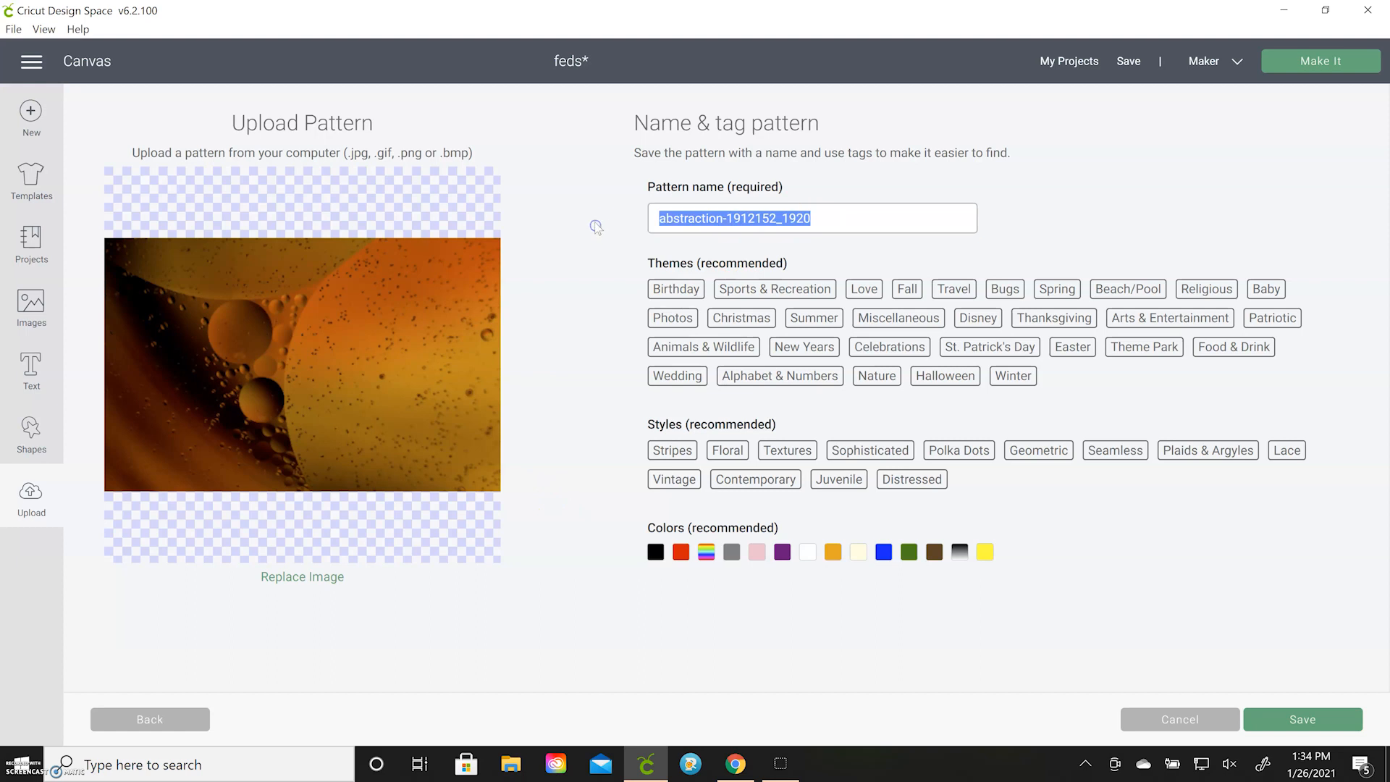
text(Bubble Orange)
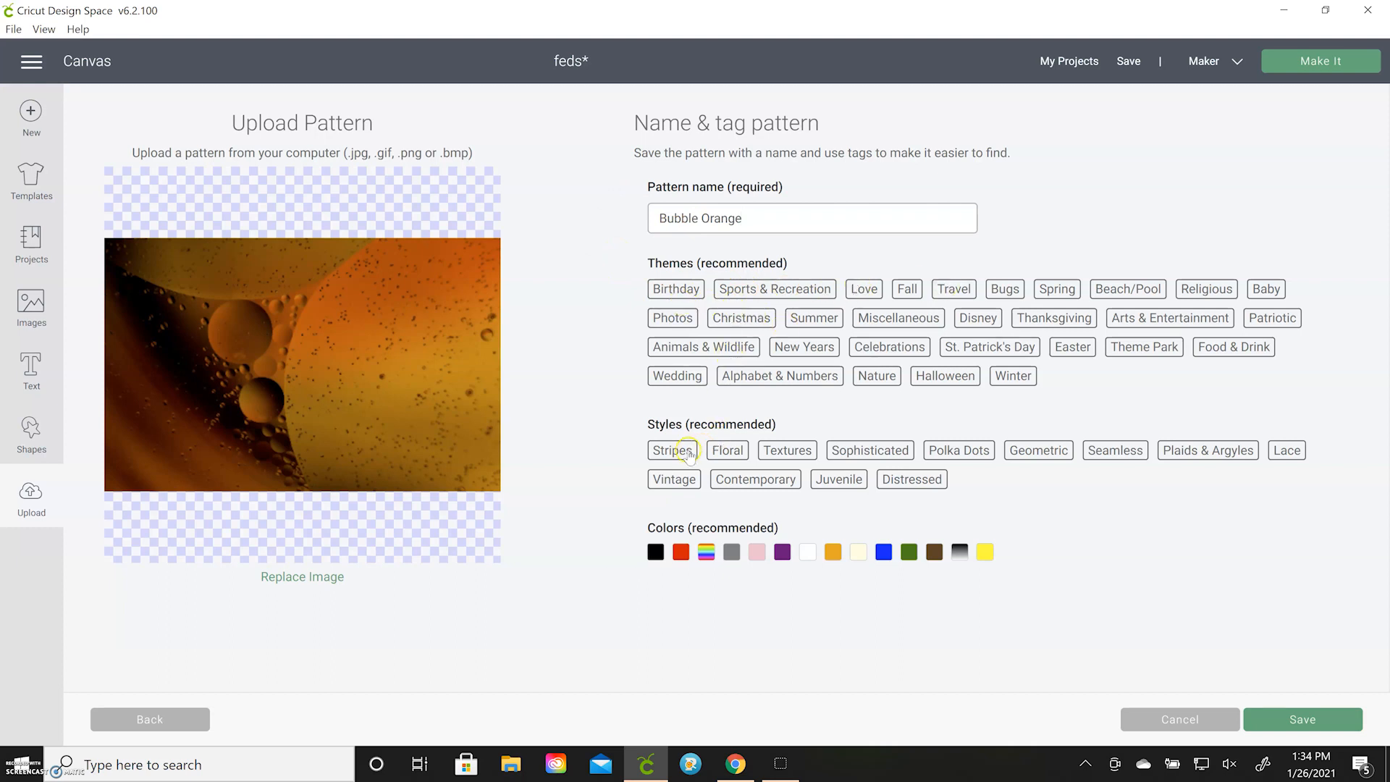
click(834, 554)
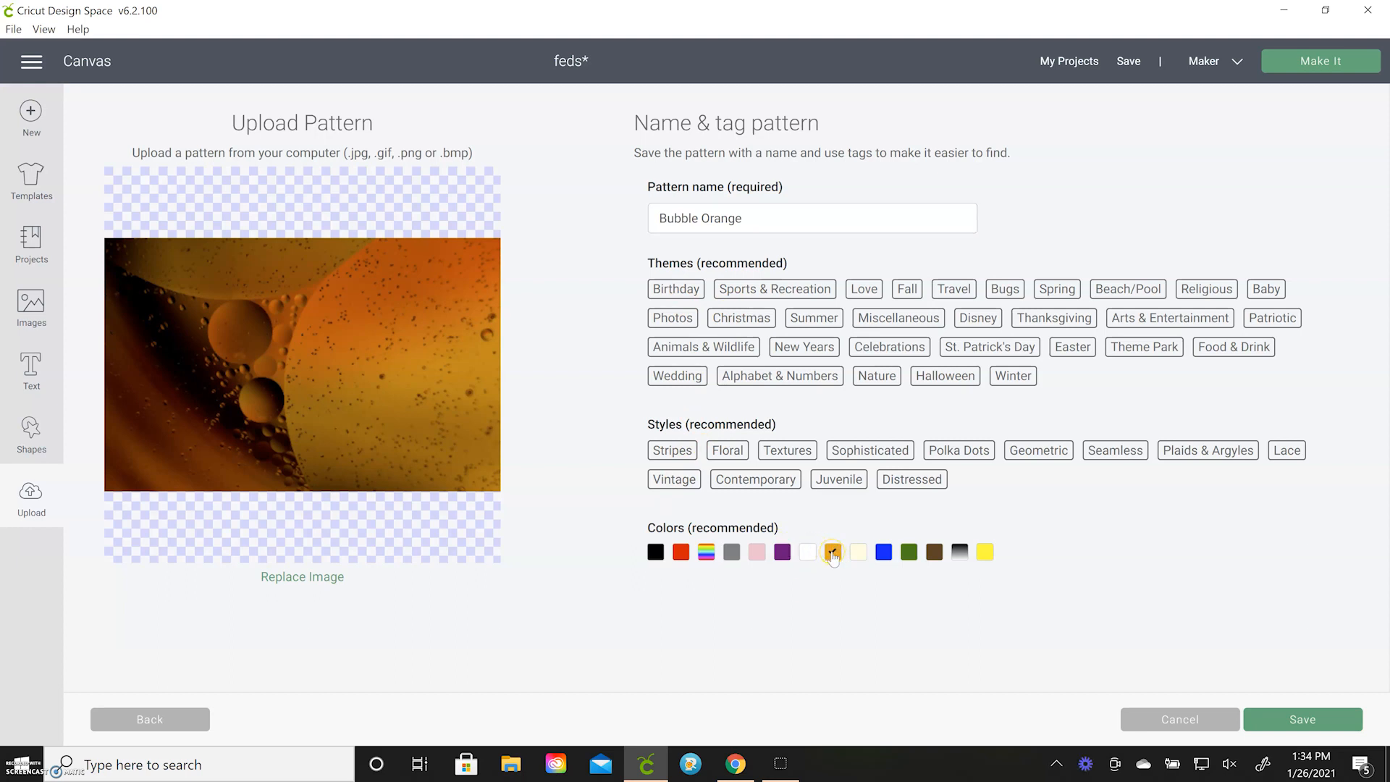
click(1304, 724)
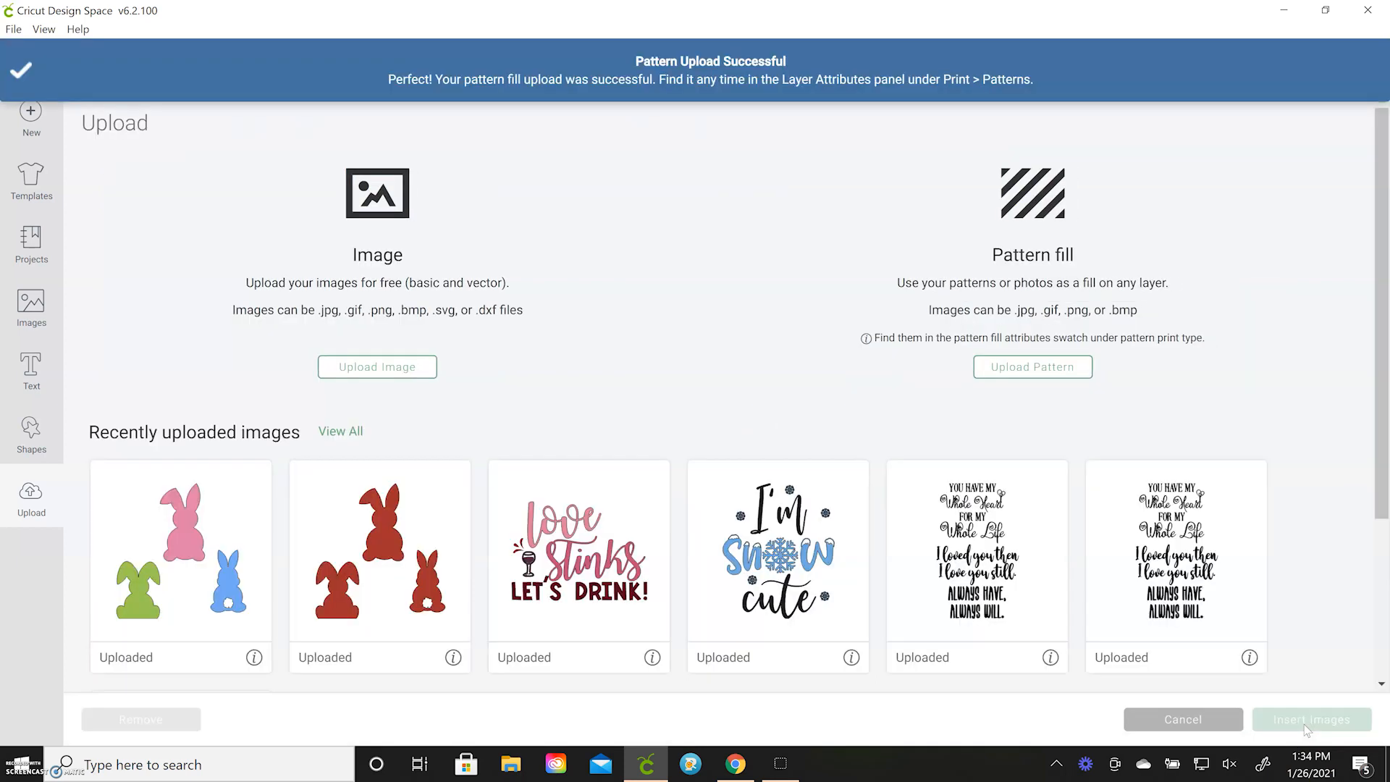
Return from the upload page to the canvas and move the "Hello" text up to about X 1.944, Y 2.371
scroll(588, 498, down, 3)
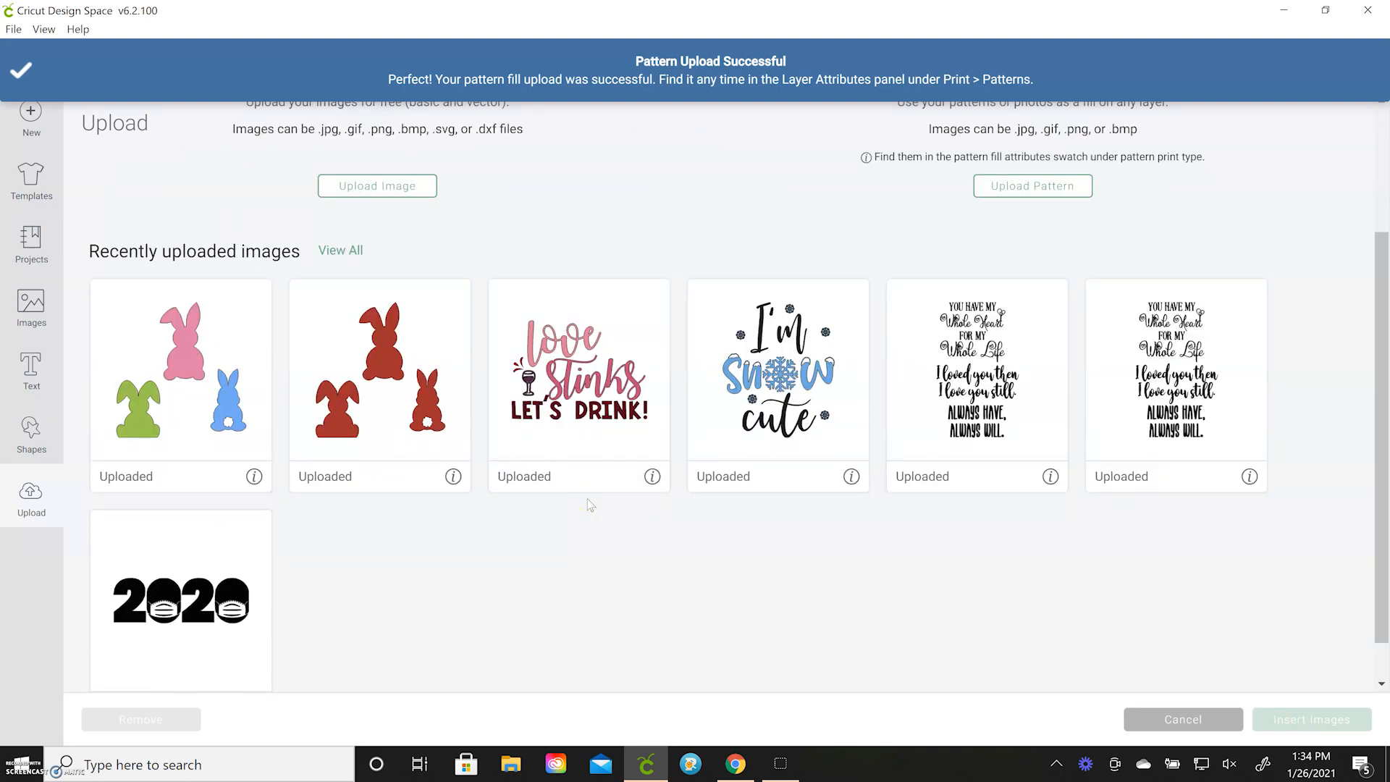
scroll(588, 499, up, 3)
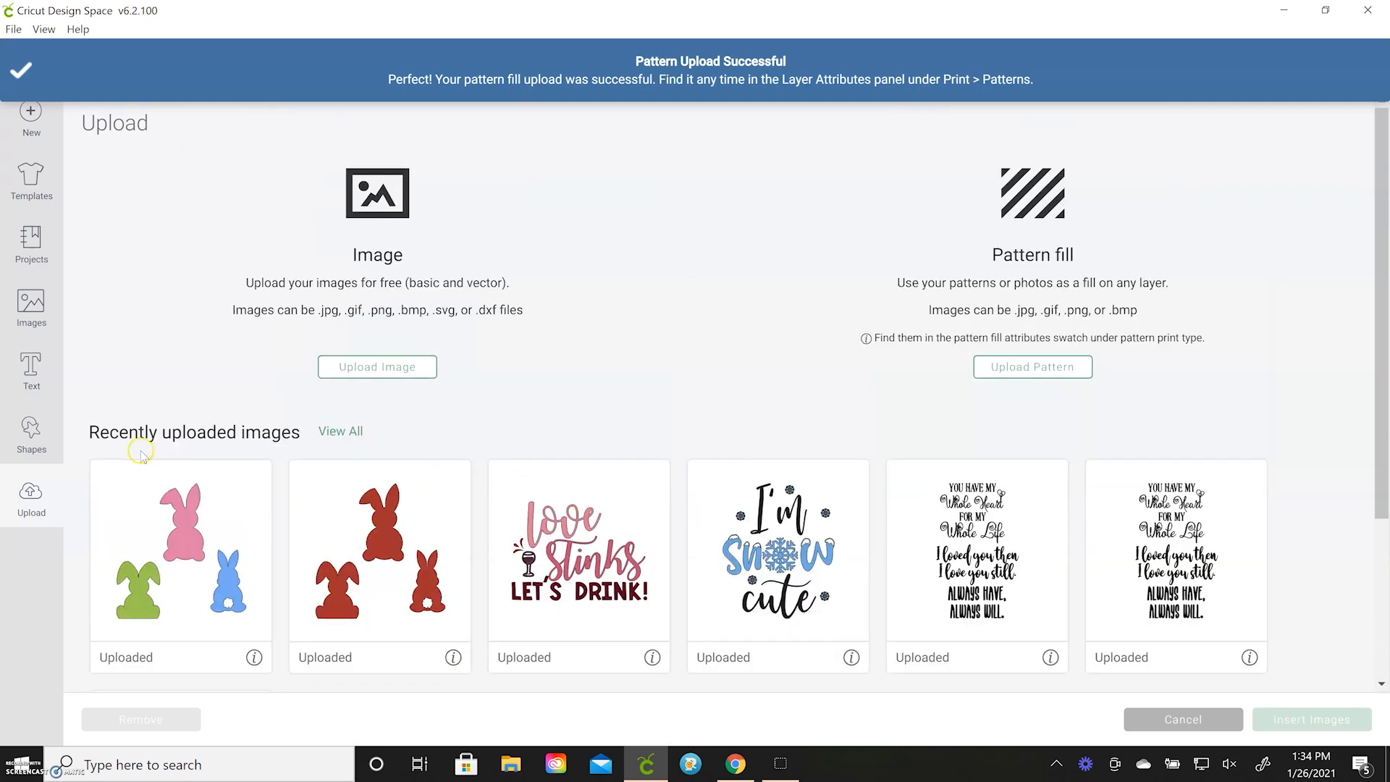
click(37, 313)
click(31, 366)
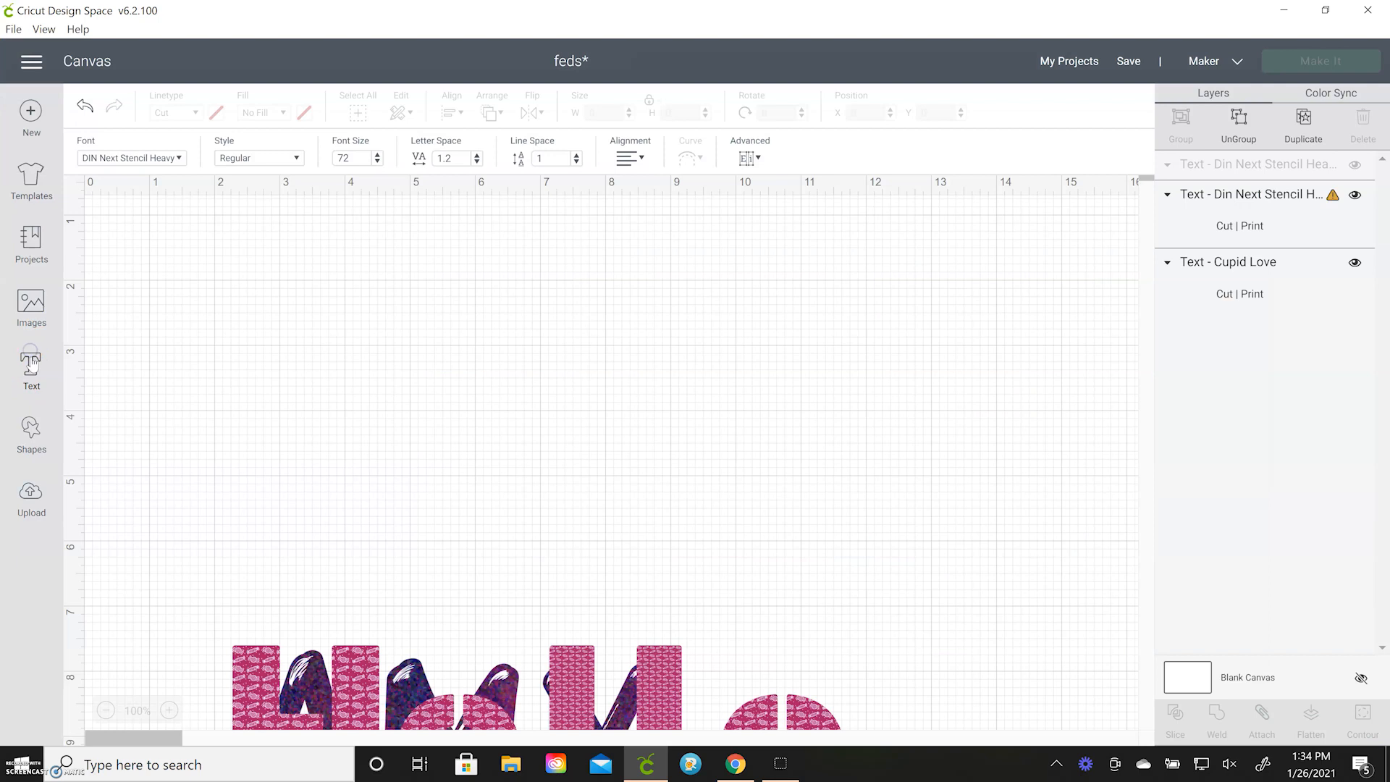
drag(368, 675, 348, 335)
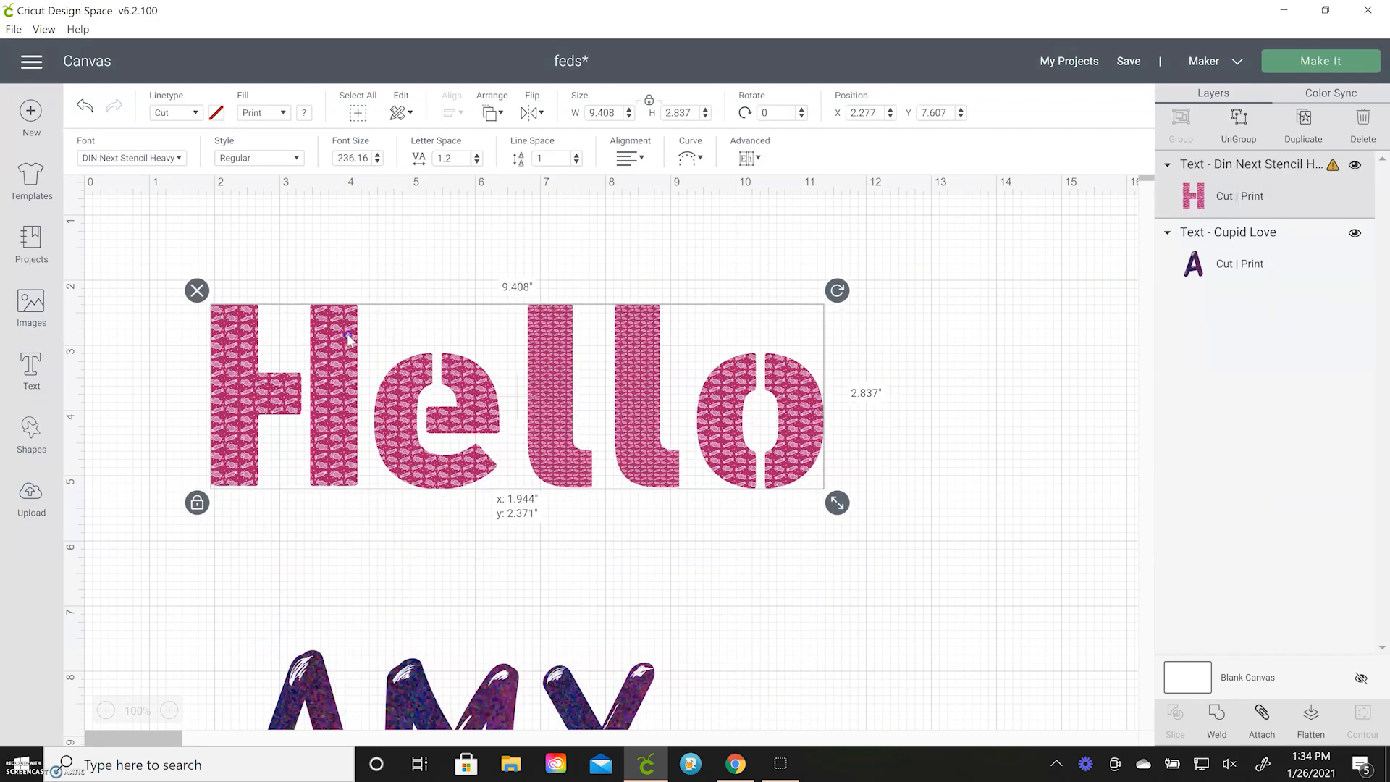
click(422, 590)
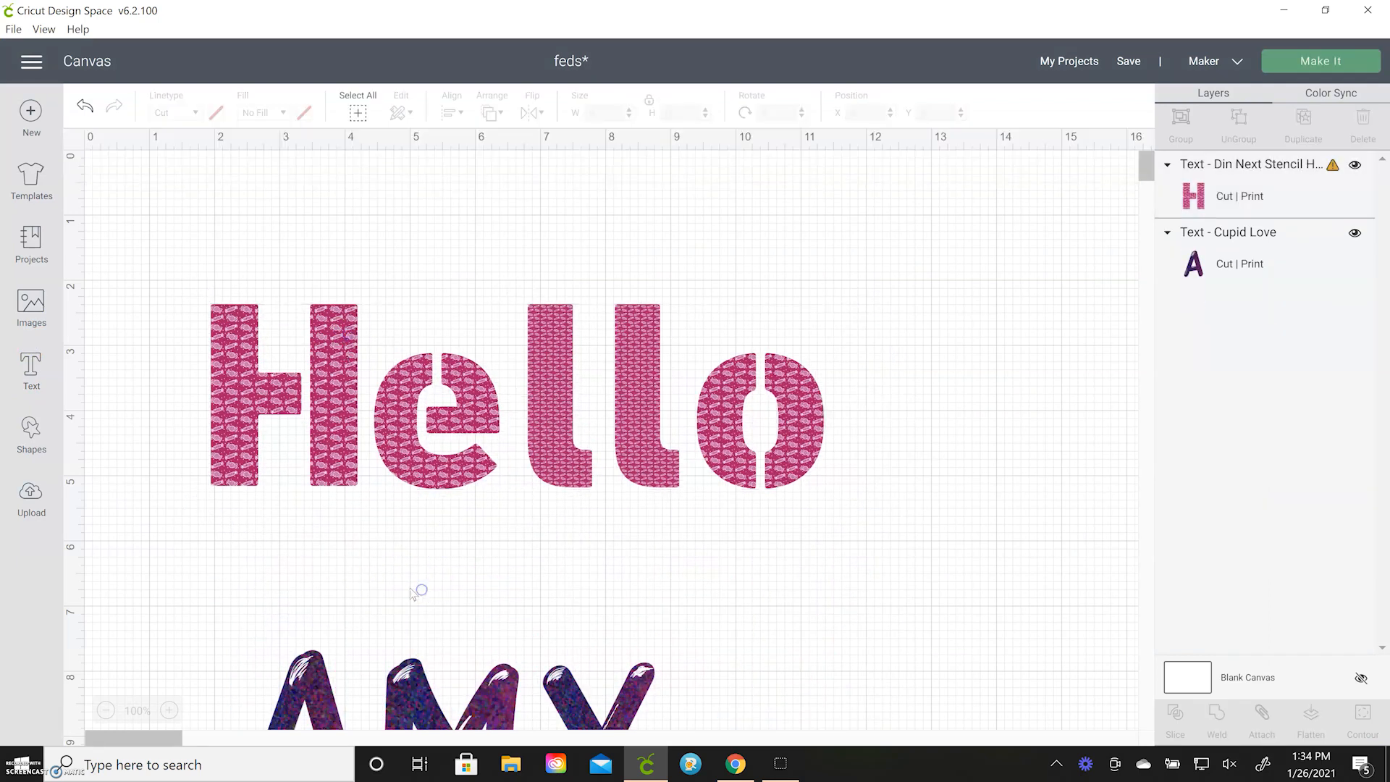
Fill the "Hello" text with the uploaded orange bubble pattern
click(345, 434)
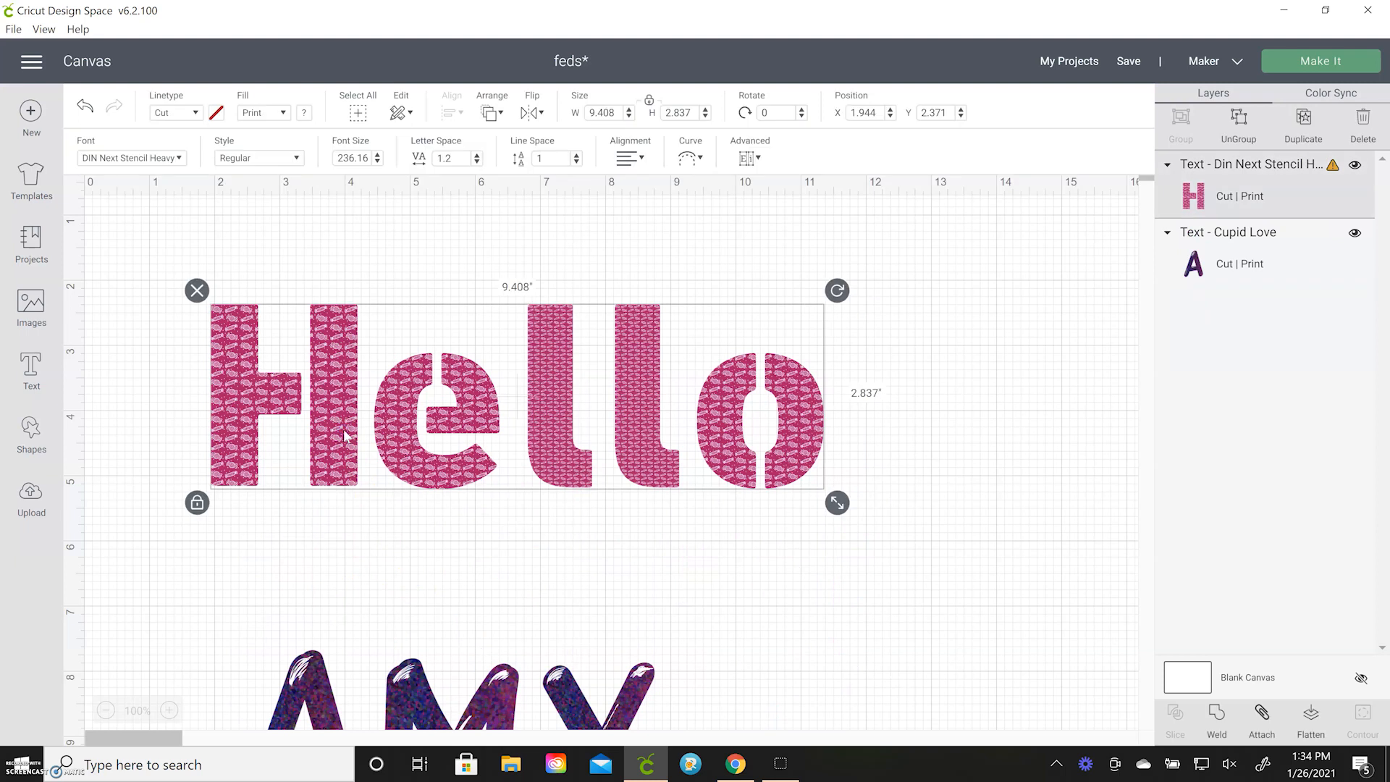
click(463, 469)
click(301, 114)
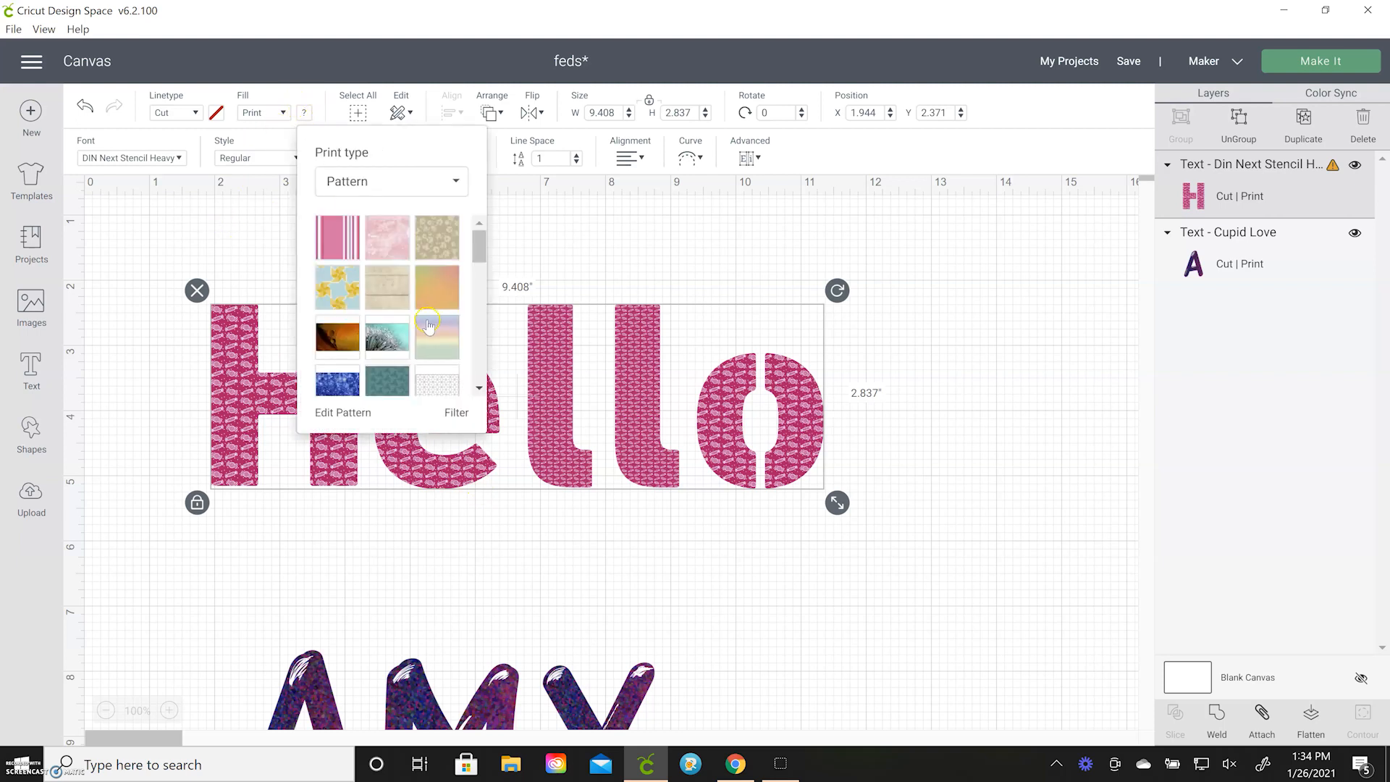
click(338, 346)
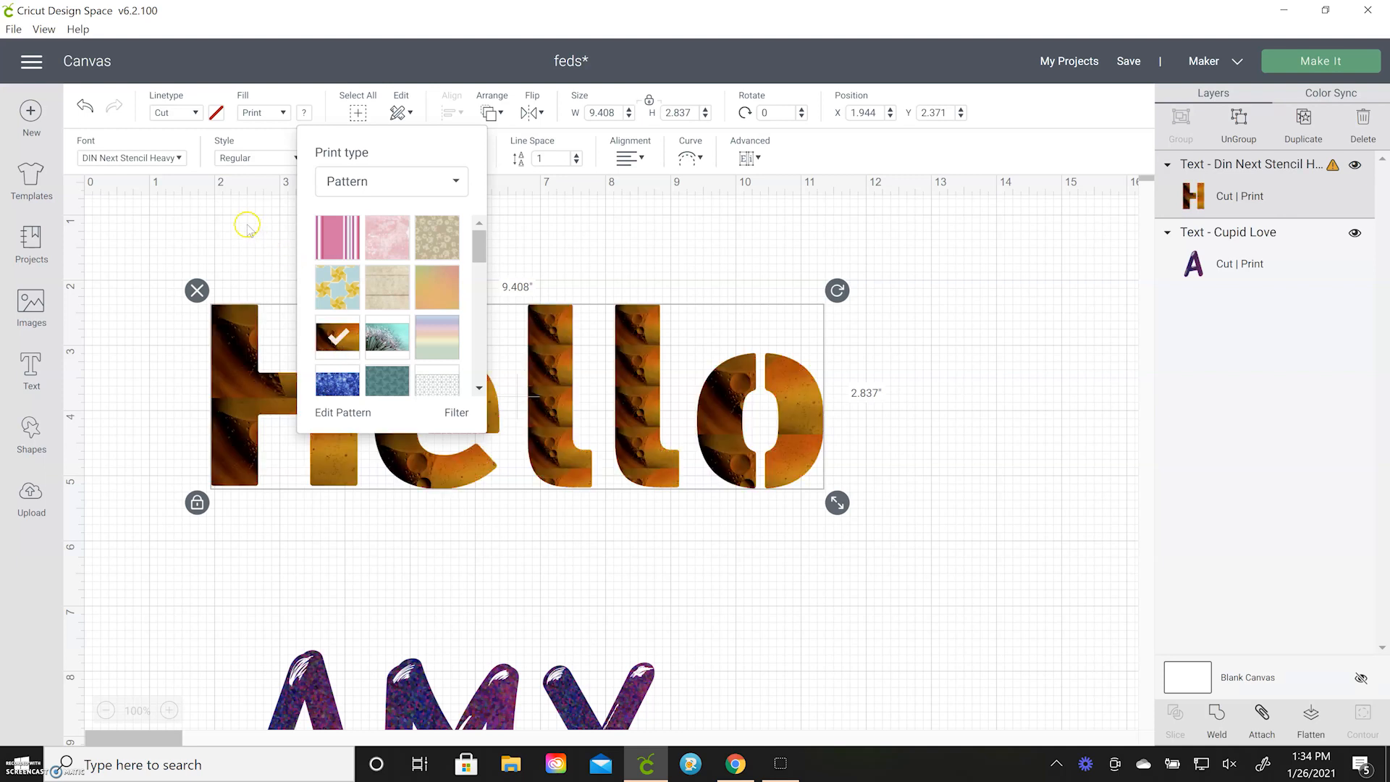
Move the "Hello" text to about X 1.652, Y 1.871 and enlarge it to about 11.158 by 3.365 inches
click(246, 225)
click(327, 376)
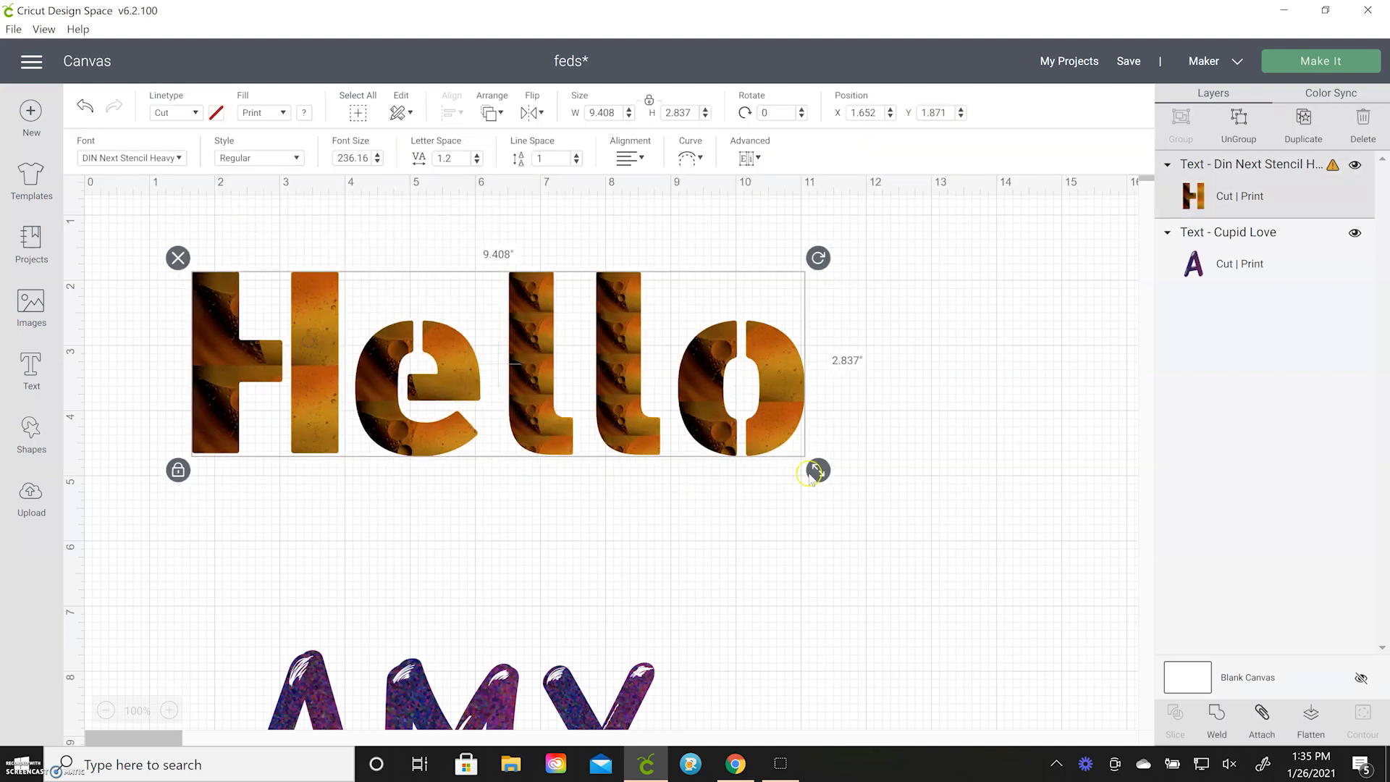
drag(815, 469, 932, 504)
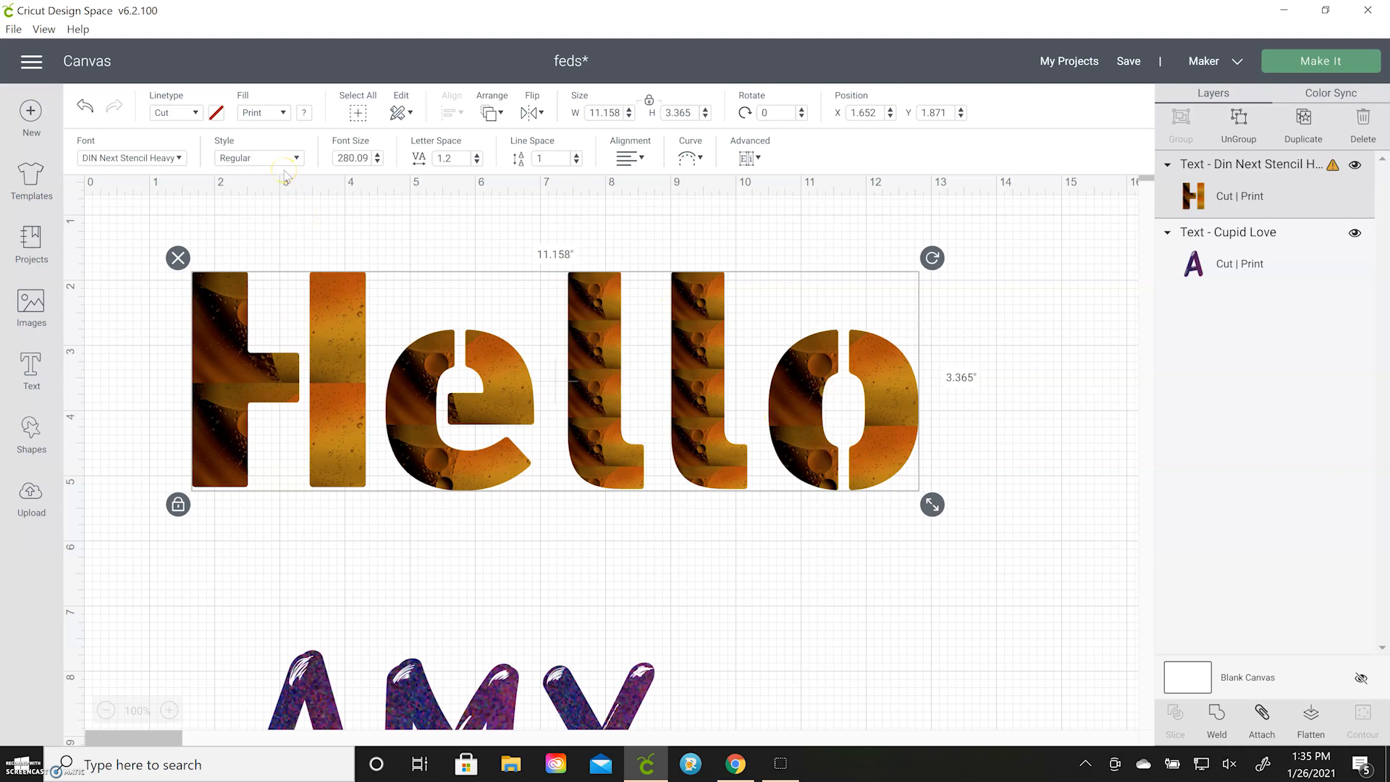
Change the "Hello" text's print pattern to the blue glitter design
click(296, 112)
scroll(395, 304, down, 3)
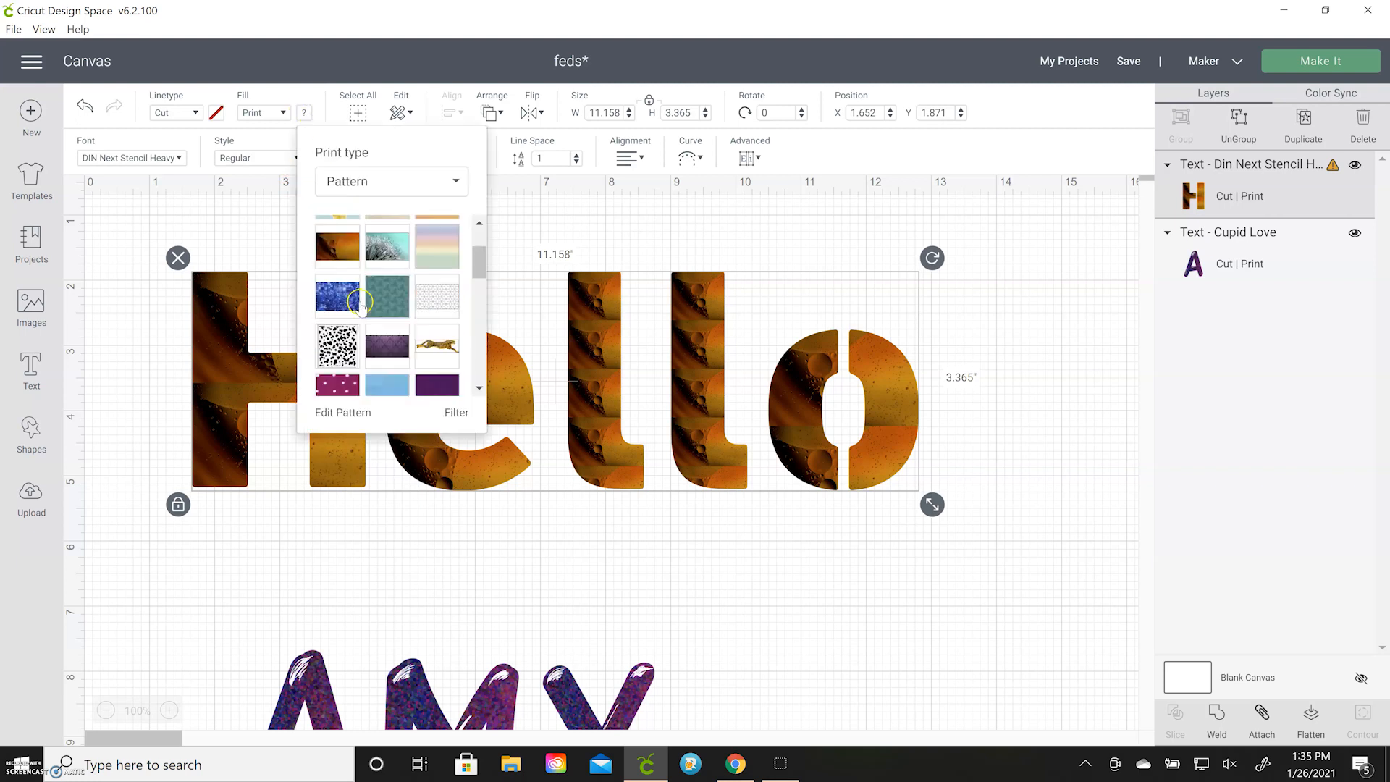
click(338, 305)
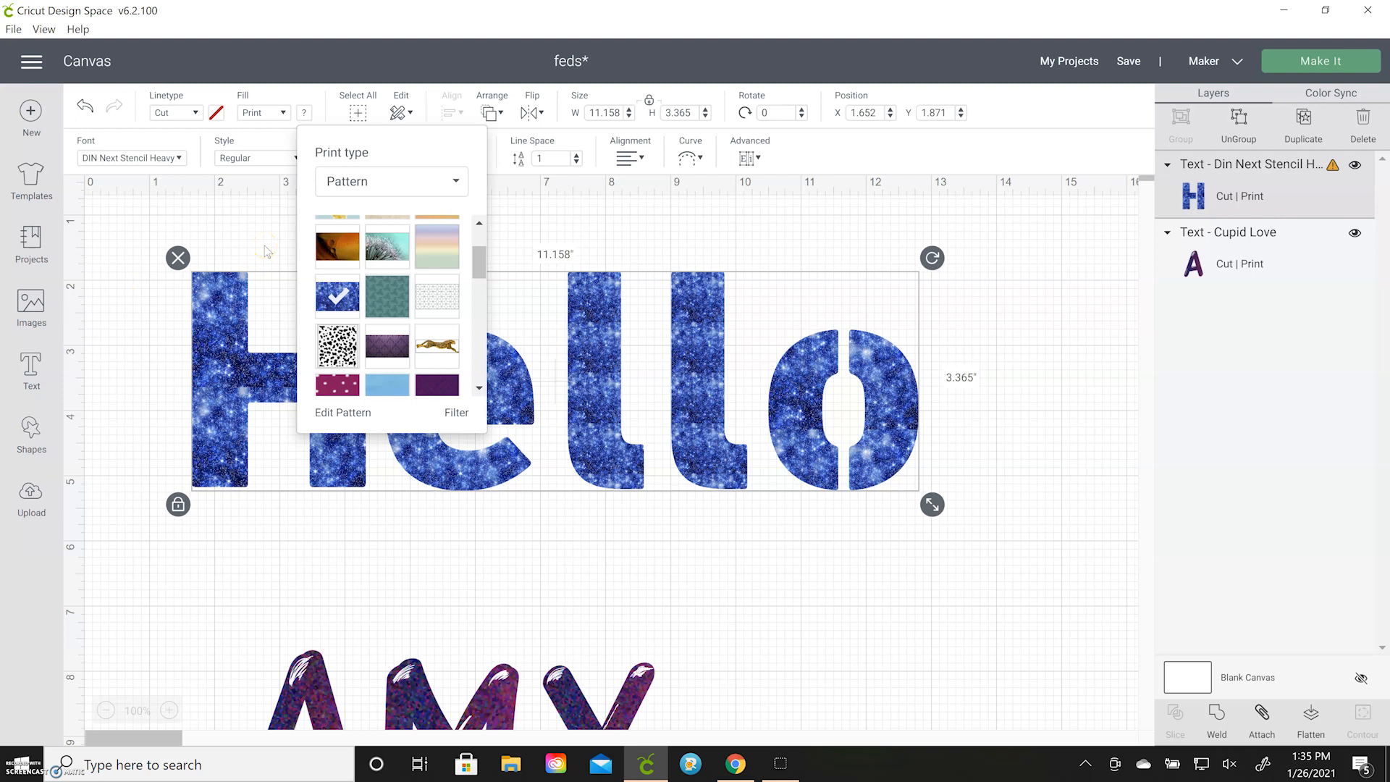
click(267, 251)
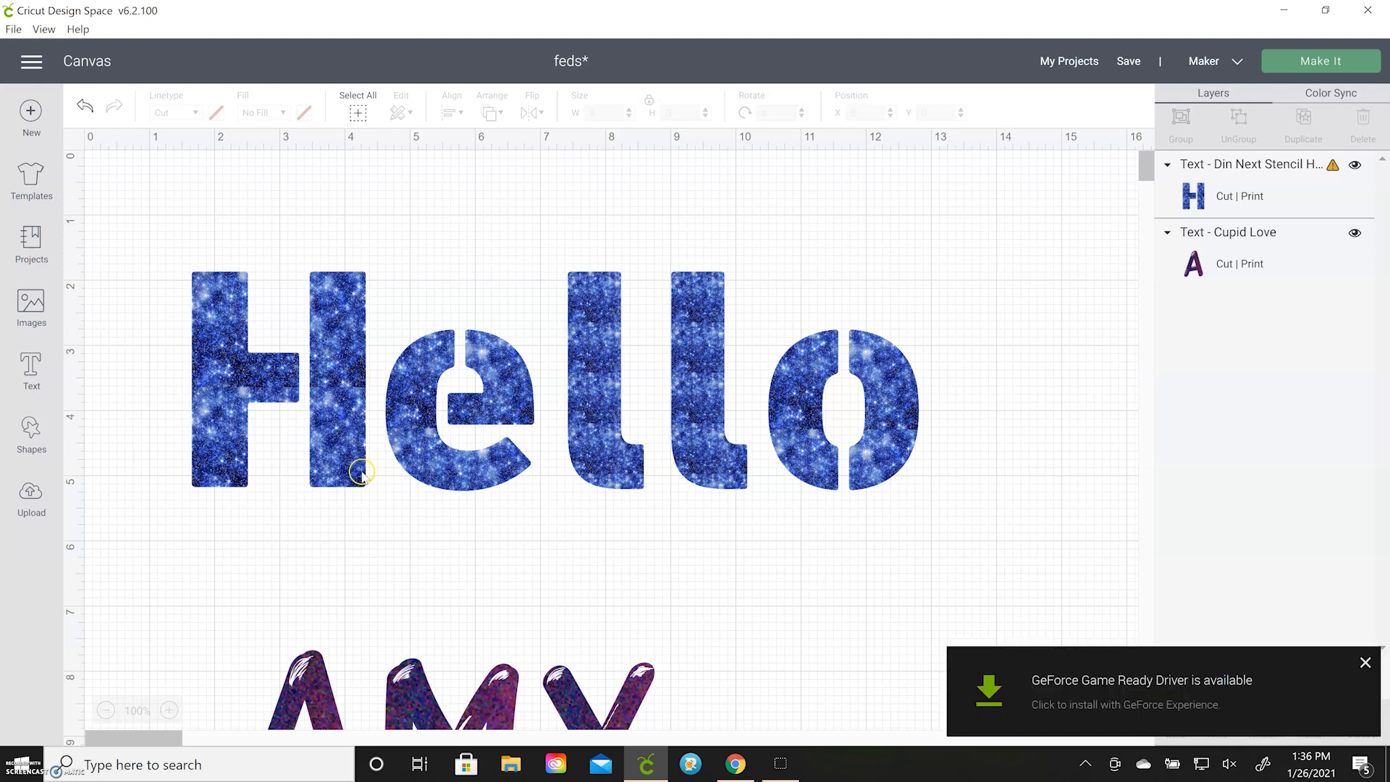
Dismiss the GeForce driver notification and move the Cupid Love text up to about X 2.347, Y 6.582
click(1365, 663)
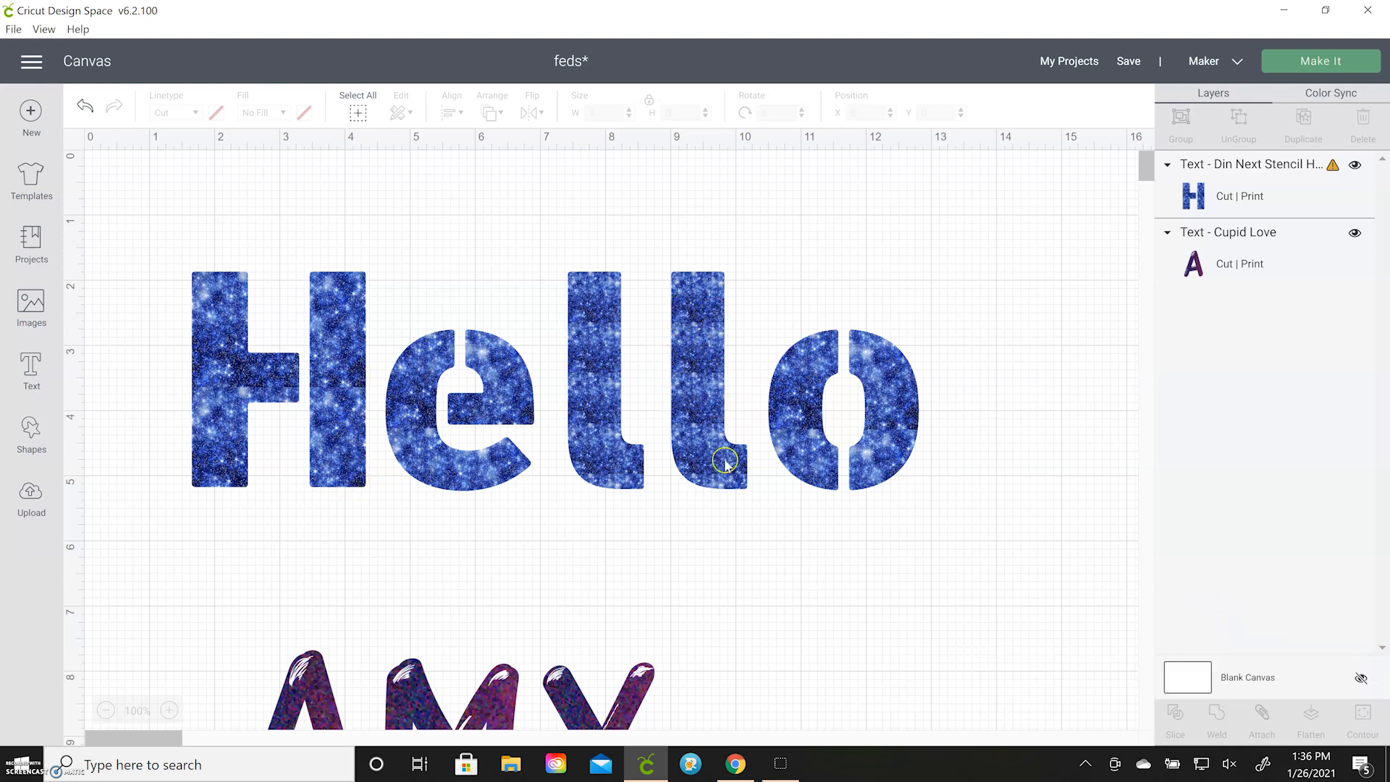
scroll(427, 427, down, 6)
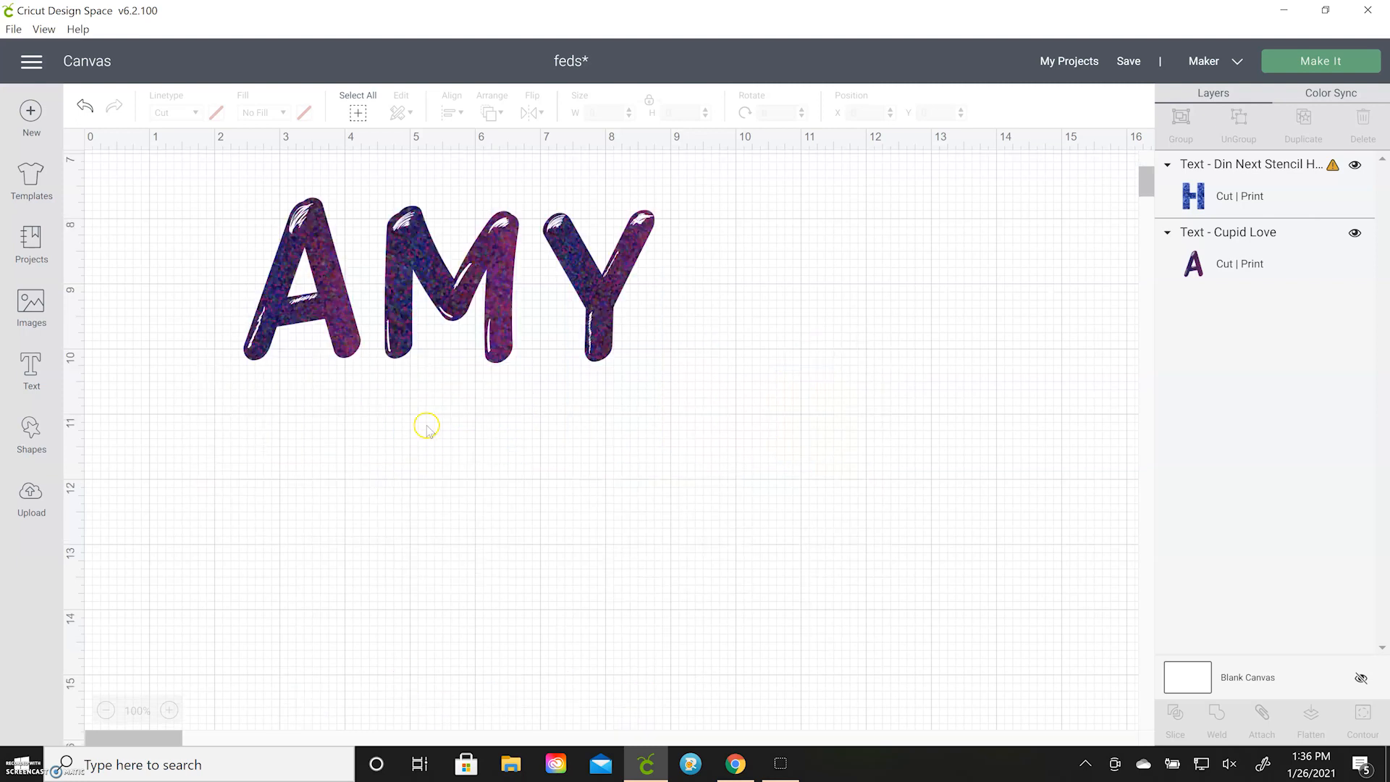
scroll(427, 427, up, 3)
click(478, 449)
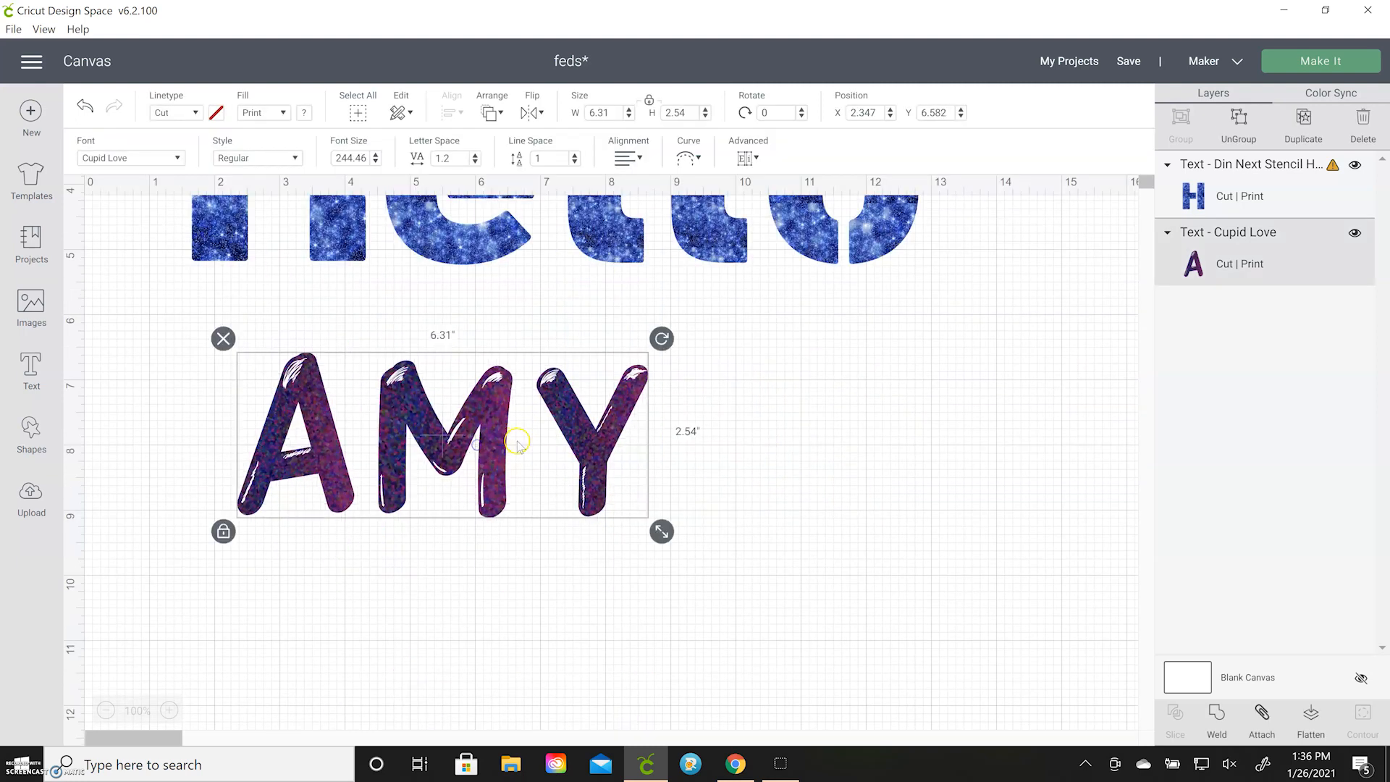
scroll(514, 438, up, 3)
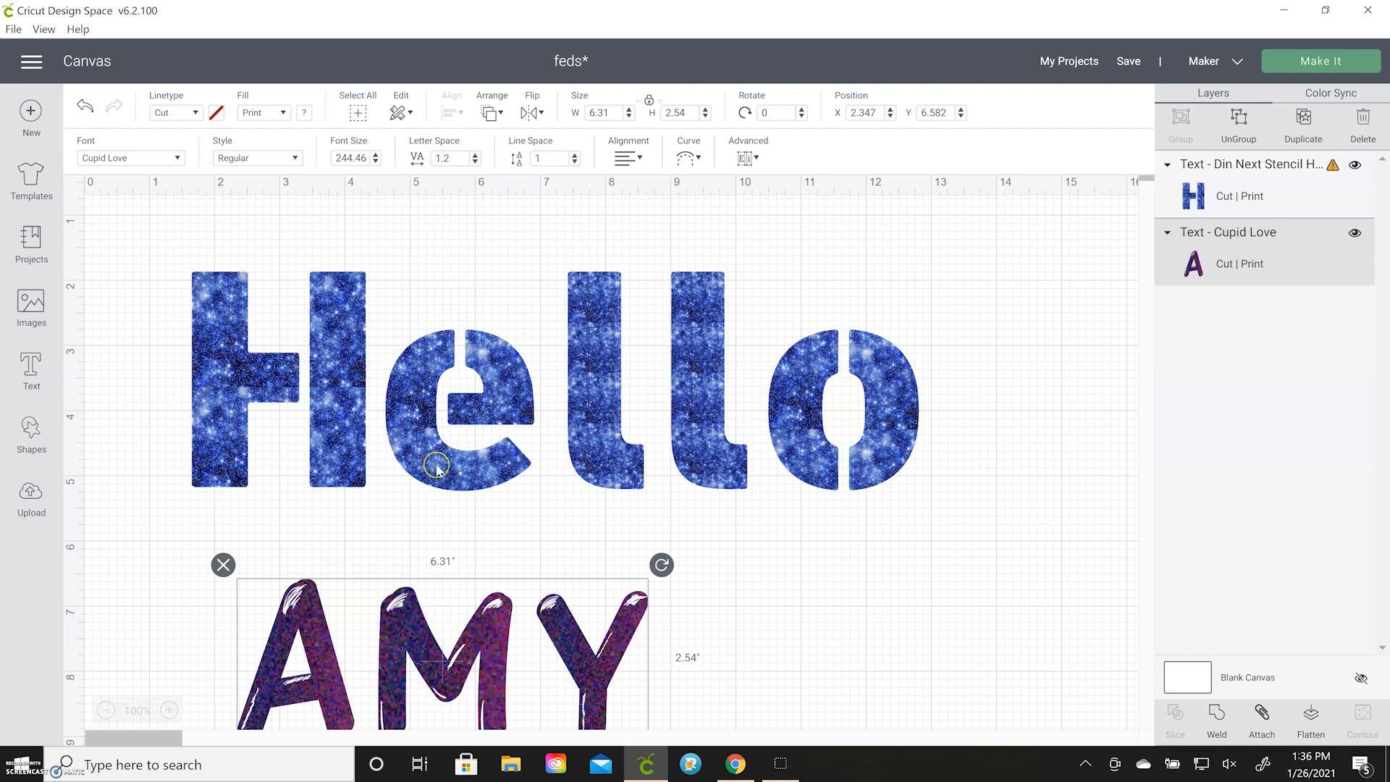
Check the "Hello" layer's size warning and shrink the text to about 9.224 by 2.782 inches
click(418, 444)
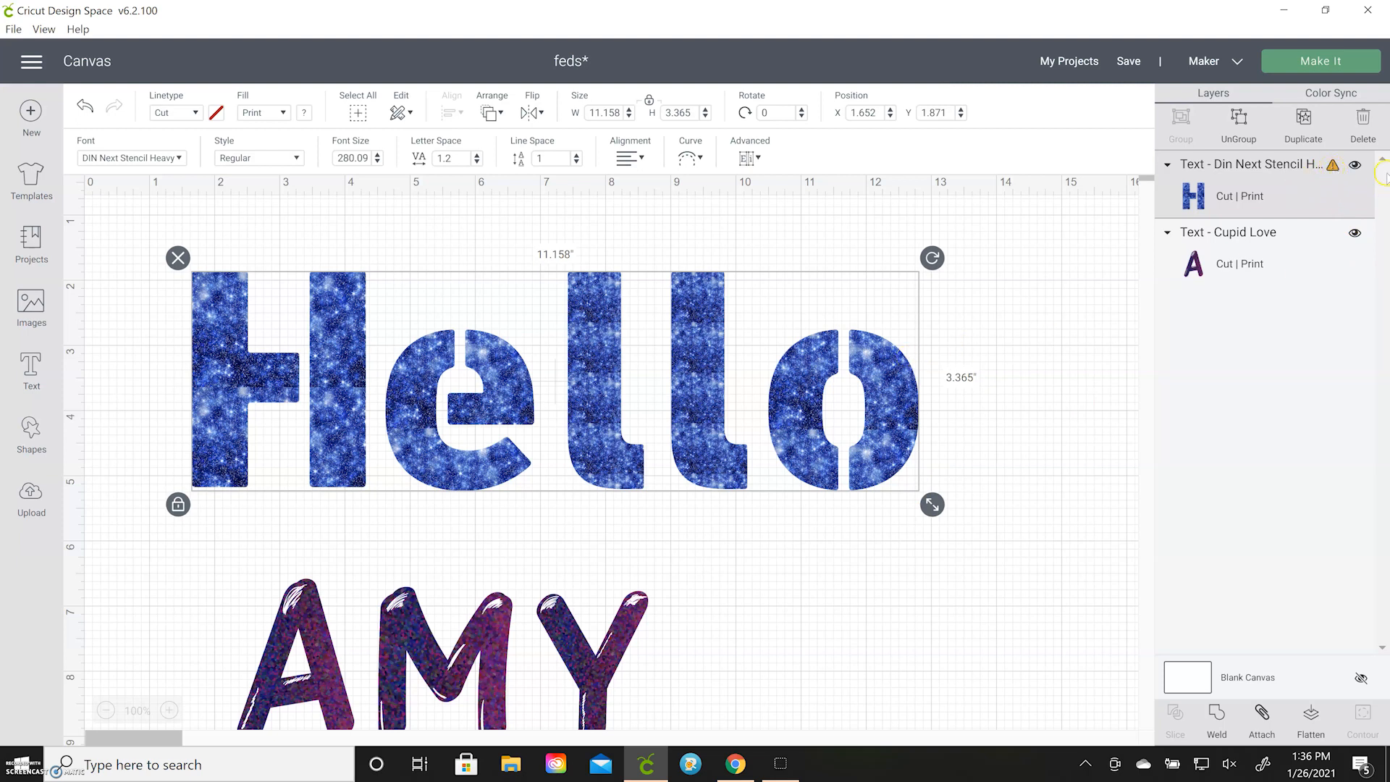
click(1333, 167)
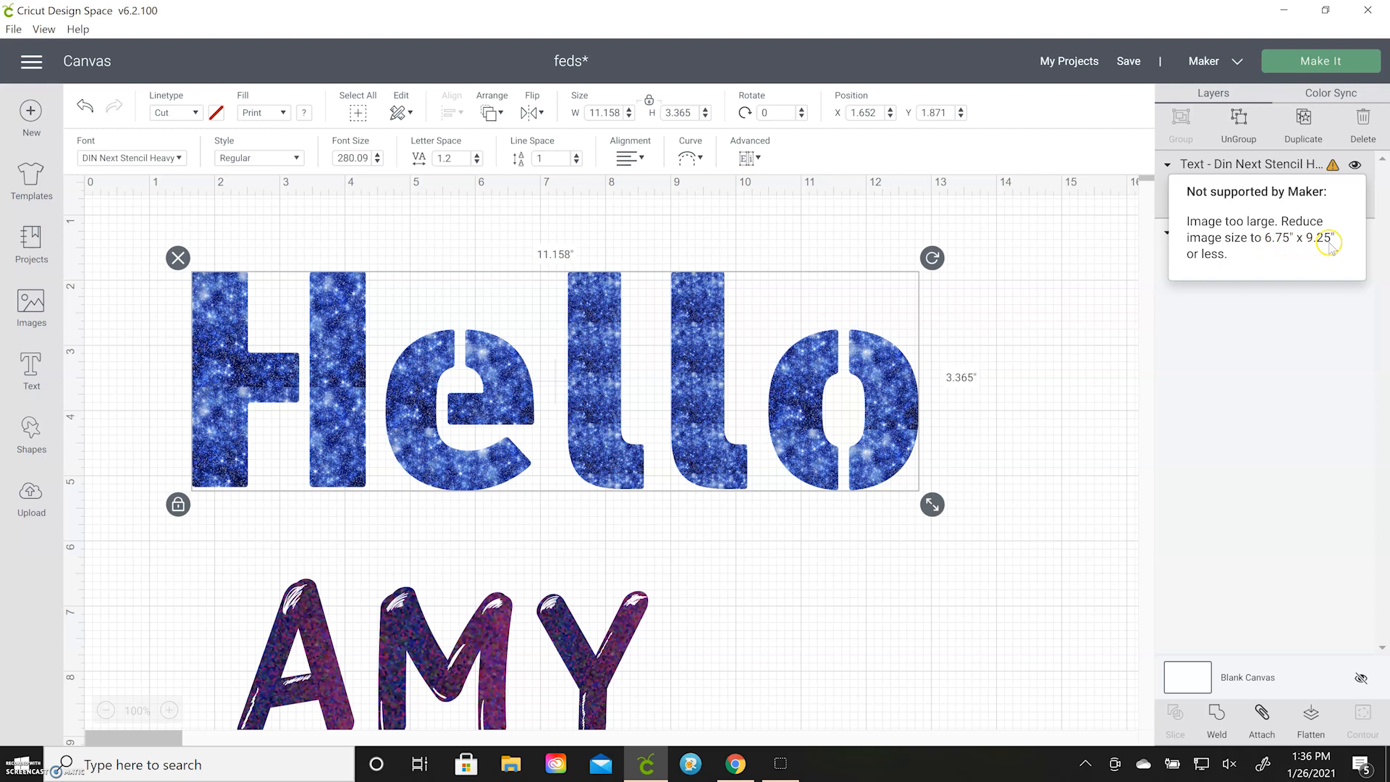
drag(930, 503, 696, 468)
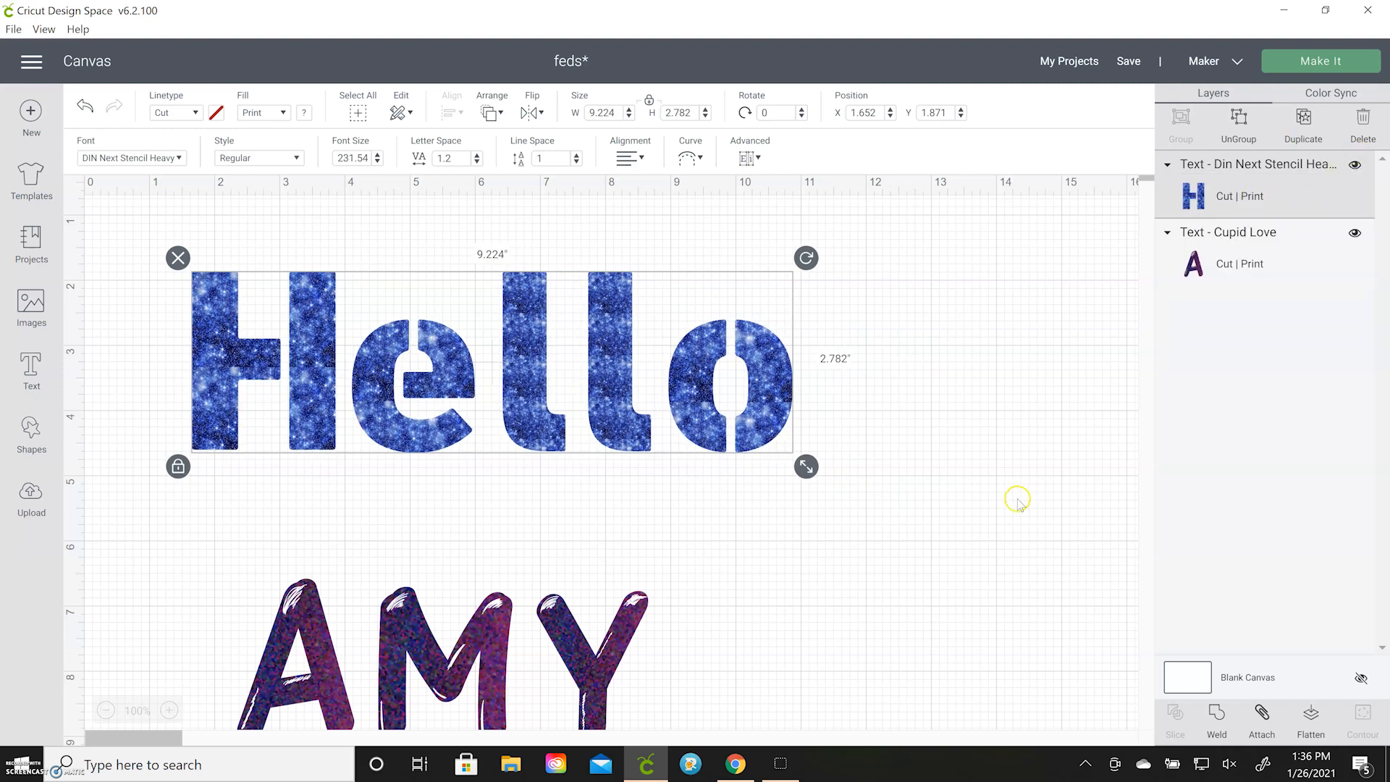
Move the Cupid Love text directly beneath "Hello", to about X 1.833, Y 5.096
drag(645, 665, 627, 597)
scroll(775, 584, down, 3)
scroll(775, 584, up, 3)
drag(563, 574, 558, 548)
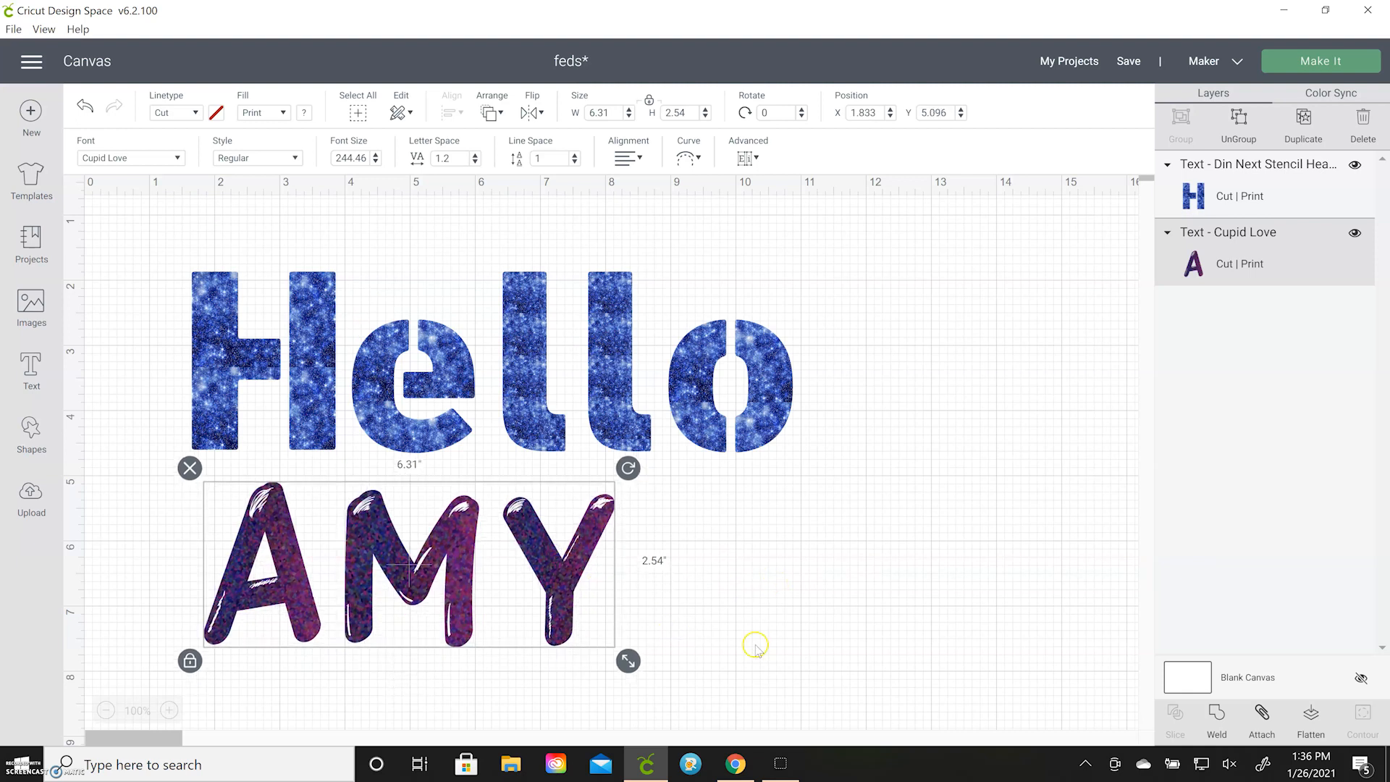